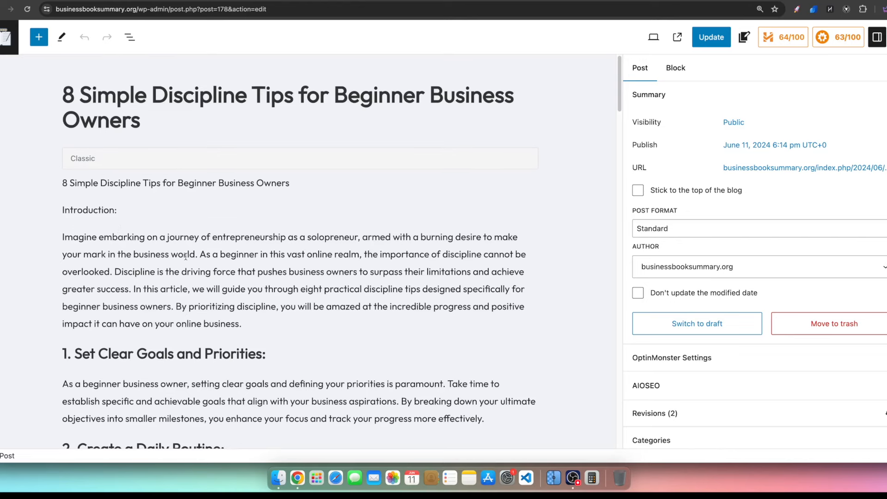
- Read the post from its introduction to the Practice Time Management section, examining the mentions of solopreneur, Eisenhower Matrix and Pomodoro Technique
scroll(185, 256, down, 2)
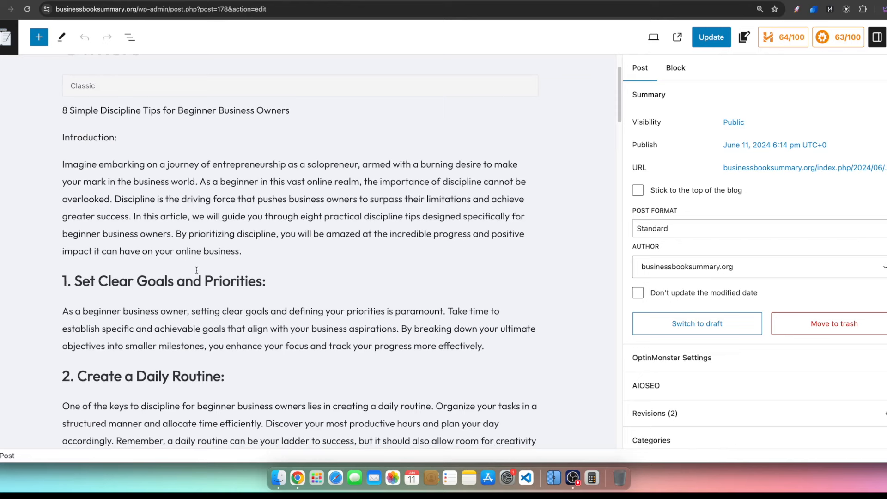
drag(305, 167, 359, 166)
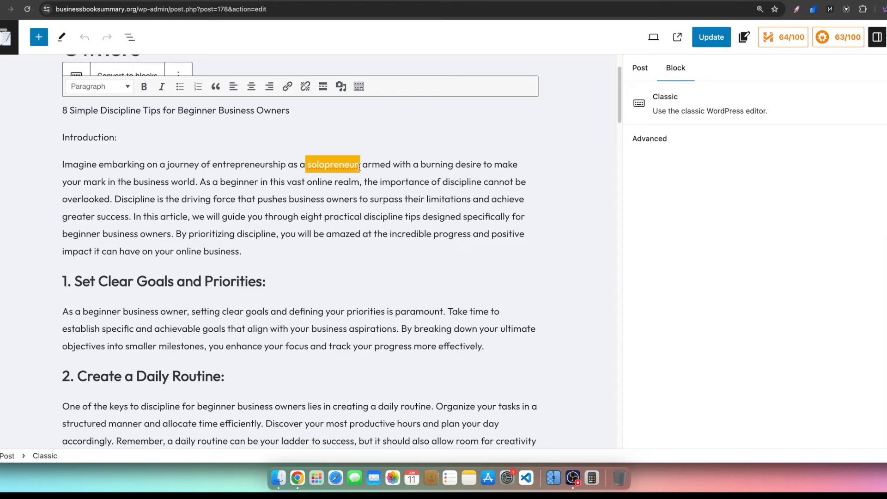
scroll(451, 240, down, 15)
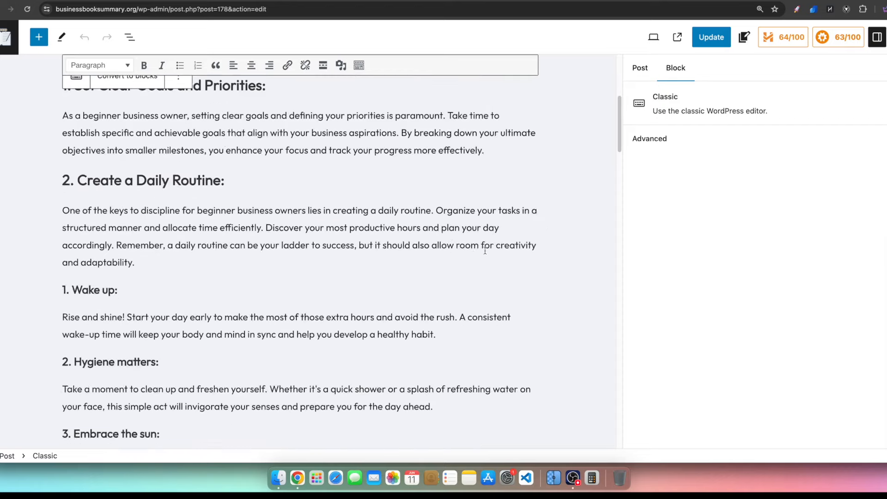
scroll(450, 240, down, 5)
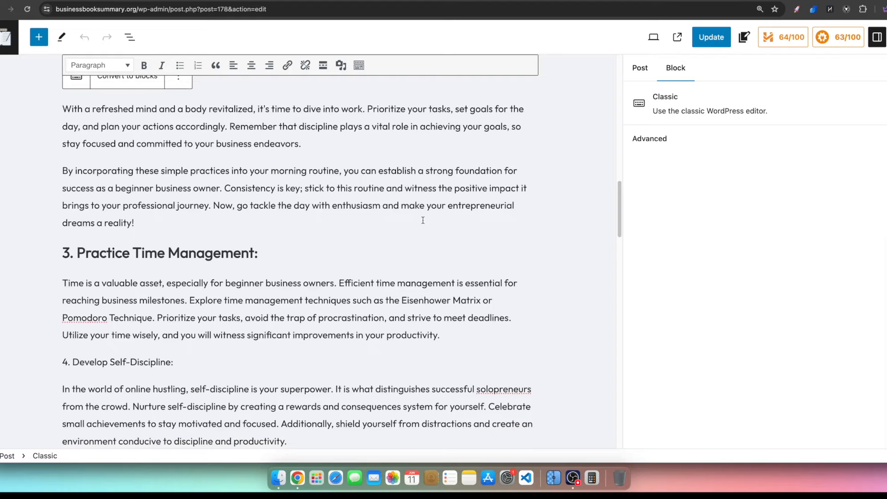
scroll(370, 213, up, 7)
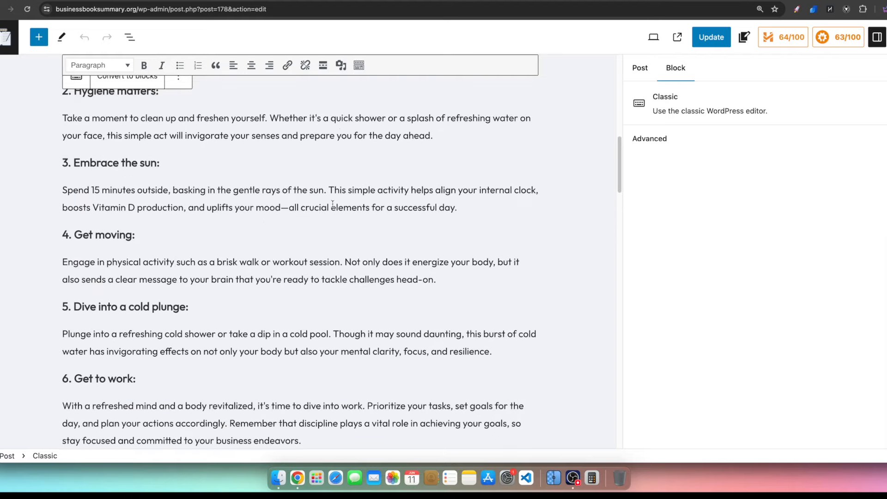
scroll(333, 203, up, 10)
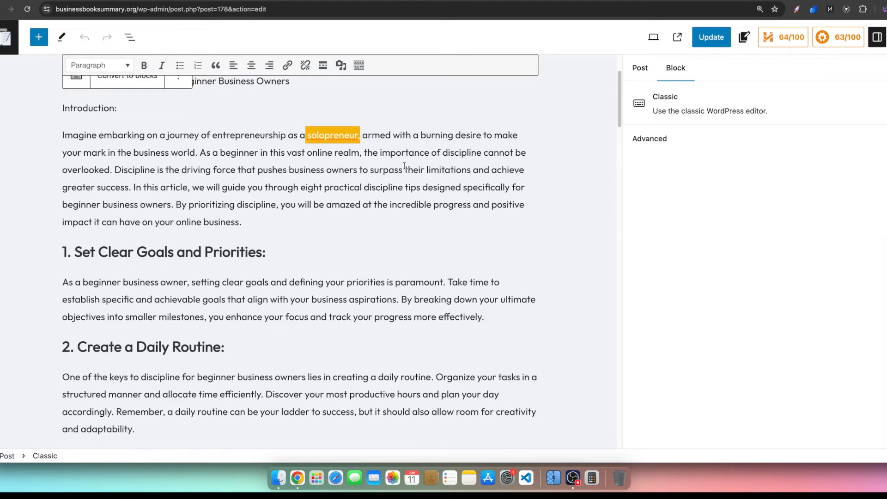
scroll(404, 165, down, 15)
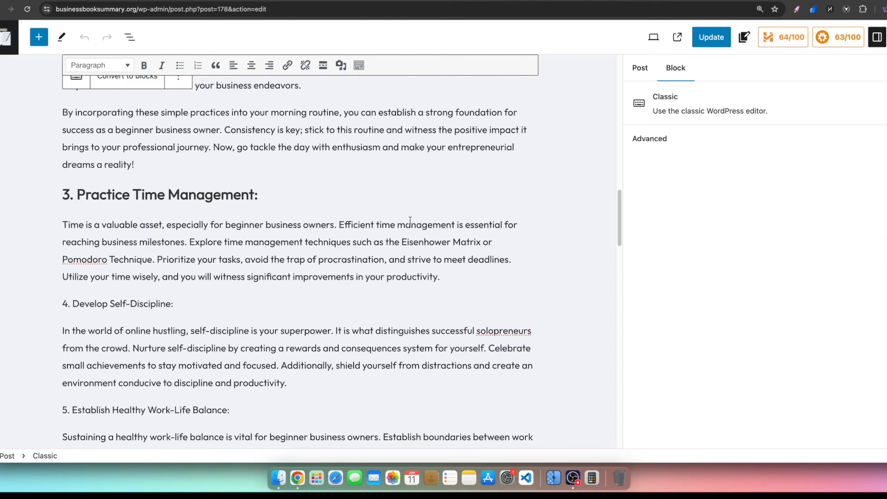
drag(318, 259, 386, 259)
click(337, 242)
drag(324, 260, 373, 259)
drag(153, 260, 62, 259)
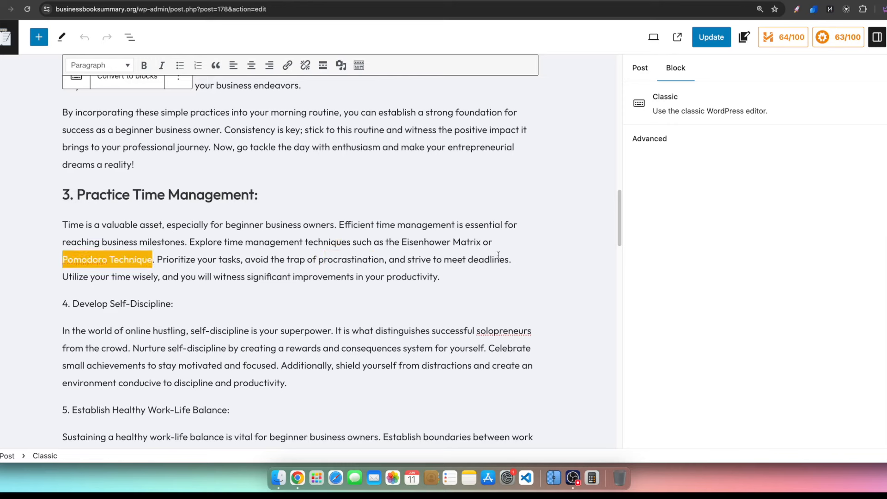
drag(434, 241, 506, 242)
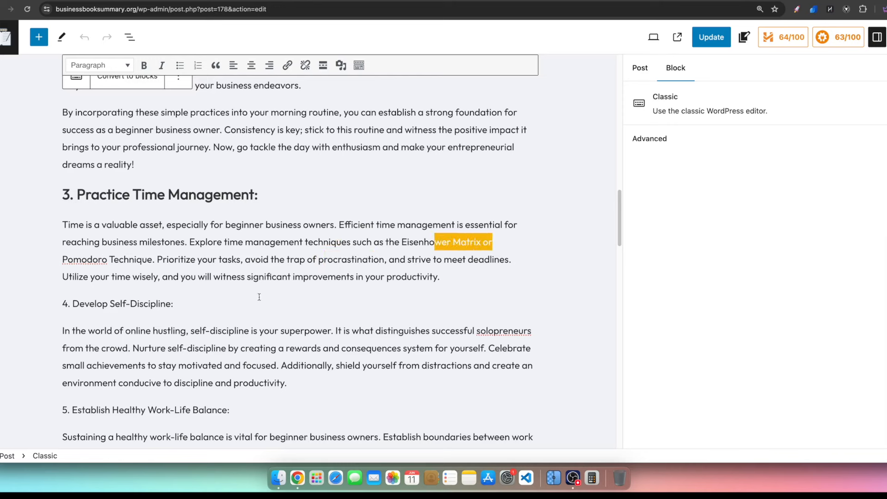
- Open the Generate Paragraphs template in the AI Scribe assistant for this post
click(640, 68)
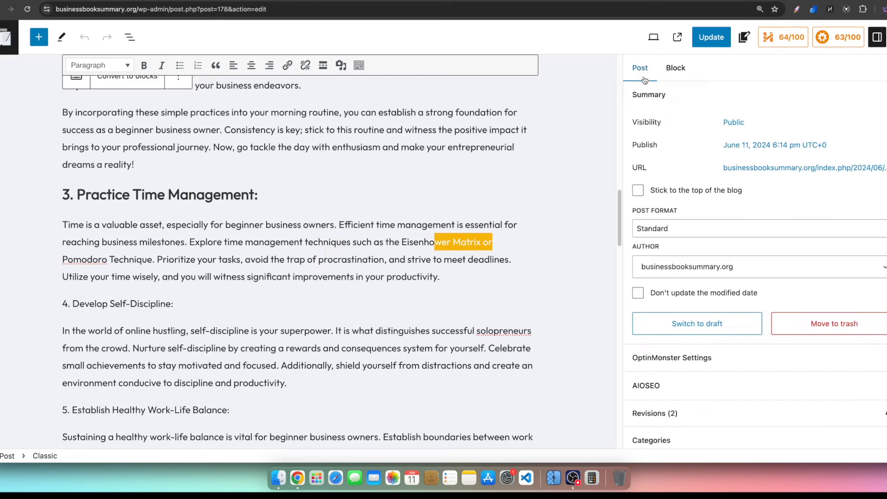
click(744, 37)
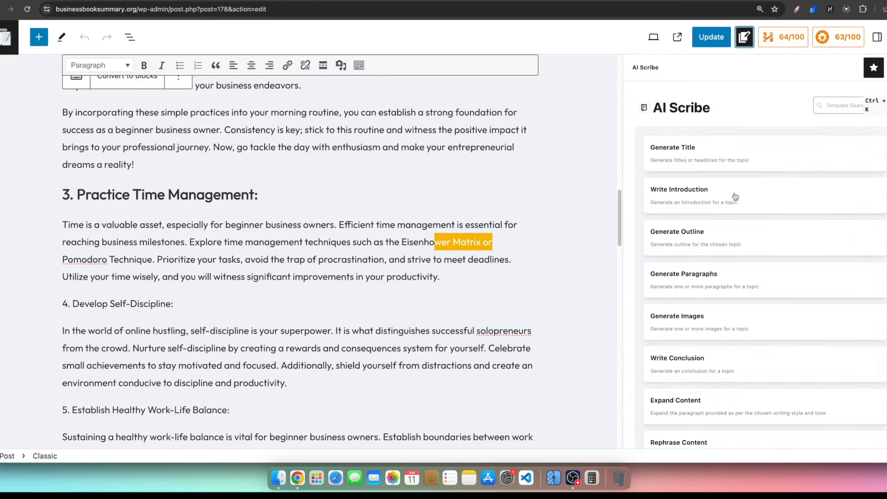
click(689, 280)
- Set the outline to "explain the power of the Pomodoro Technique and how to actually use it for someone who has never heard of it"
click(60, 259)
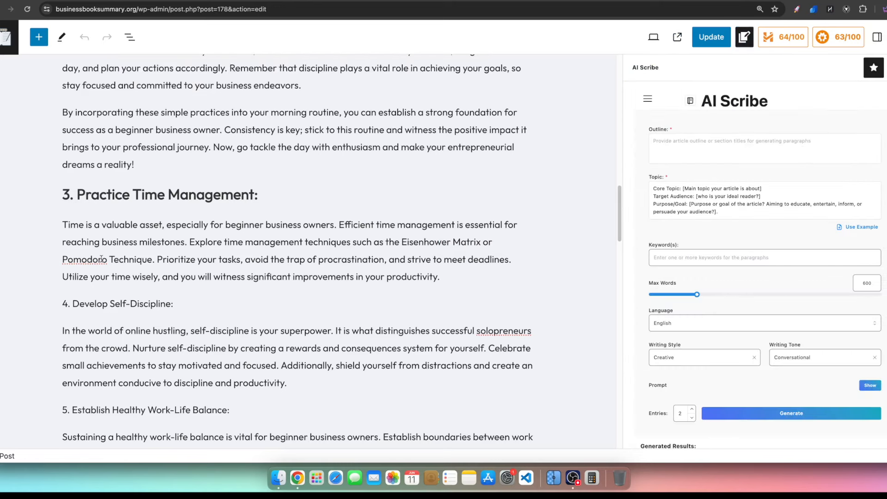
drag(153, 259, 57, 260)
key(super+c)
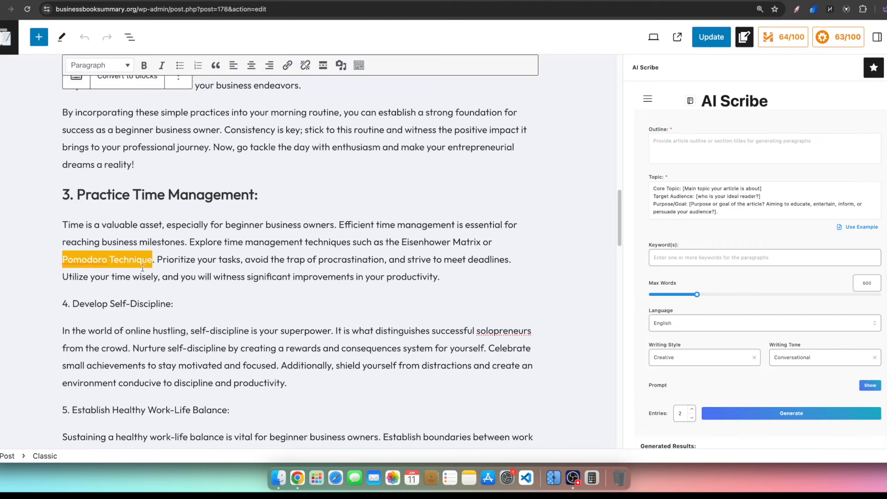
click(709, 143)
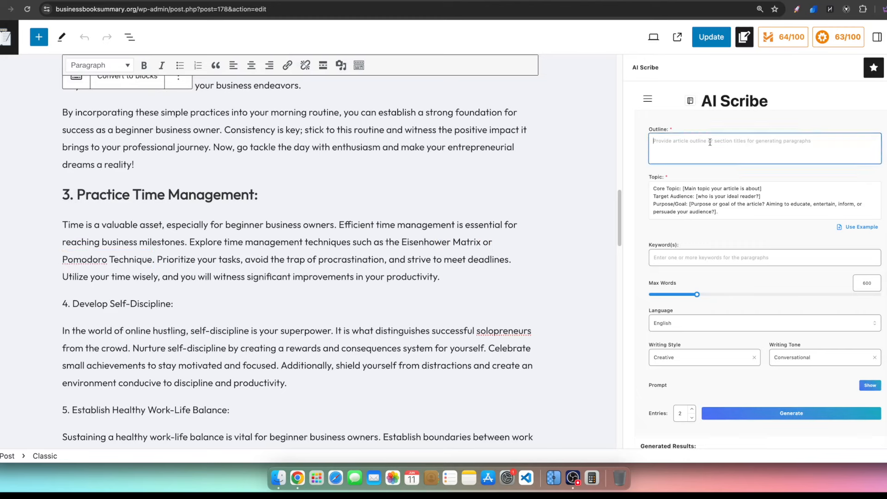
text(ex[and)
key(BackSpace)
key(BackSpace)
key(BackSpace)
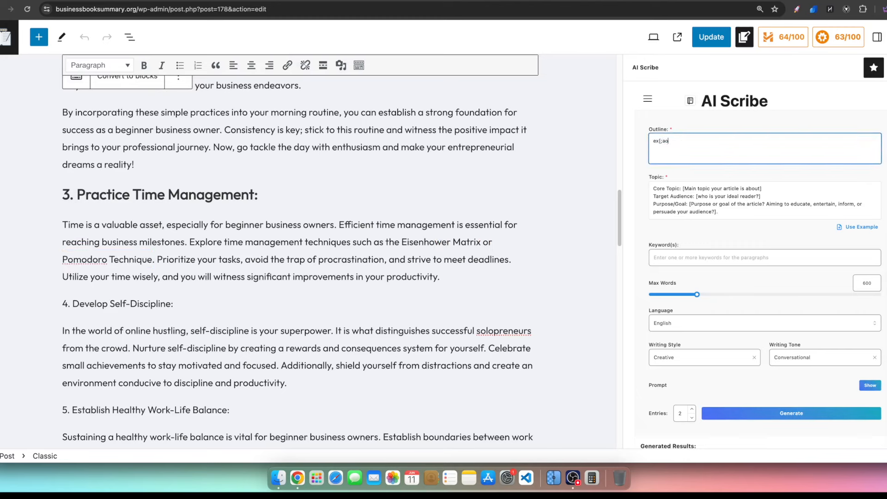
text(lain the power of the)
key(super+v)
text(and how to )
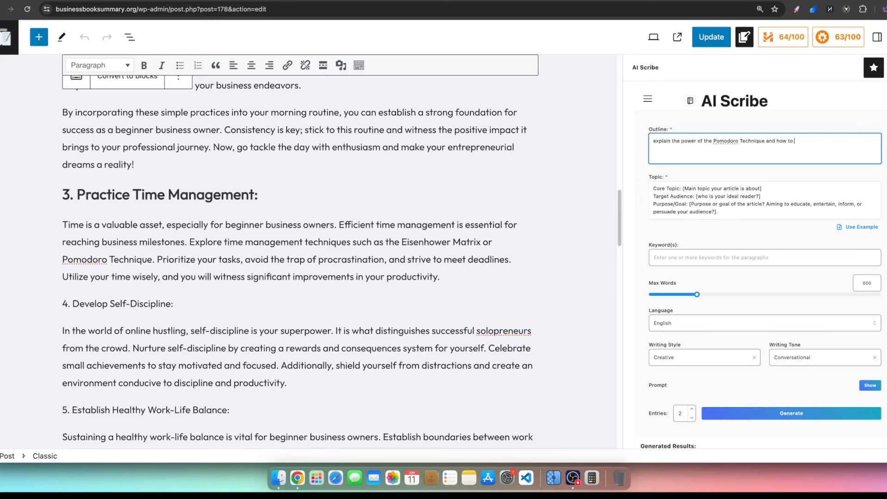
text(actually use it for someone who has never heard of it)
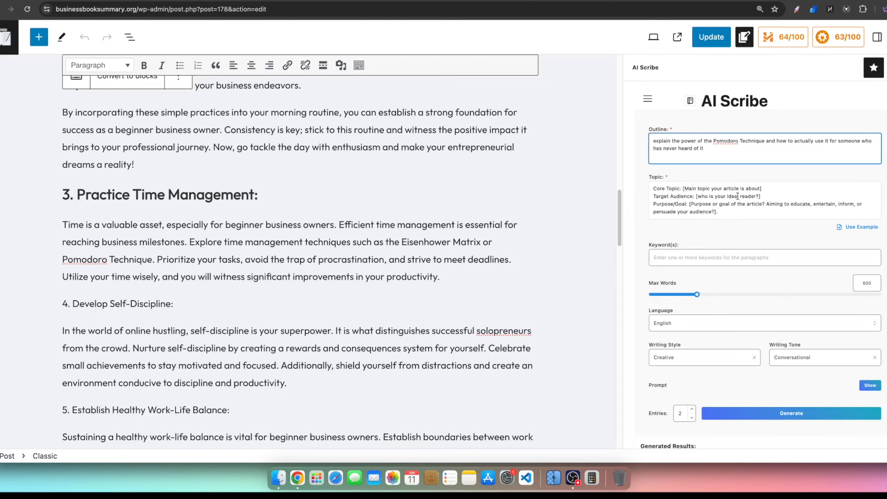
- Insert several blank lines after the Practice Time Management paragraph, before "4. Develop Self-Discipline:"
scroll(698, 356, down, 2)
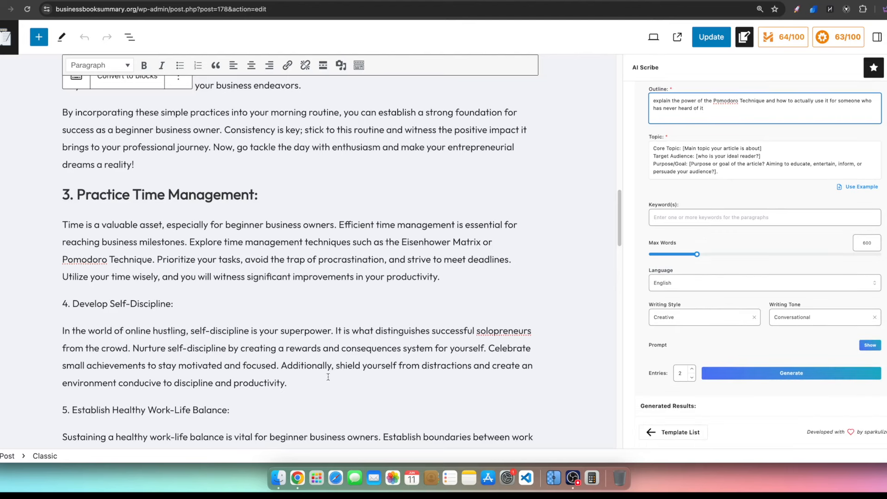
click(451, 279)
key(Return)
key(Return)
key(Return)
key(Return)
key(Return)
key(Return)
key(Return)
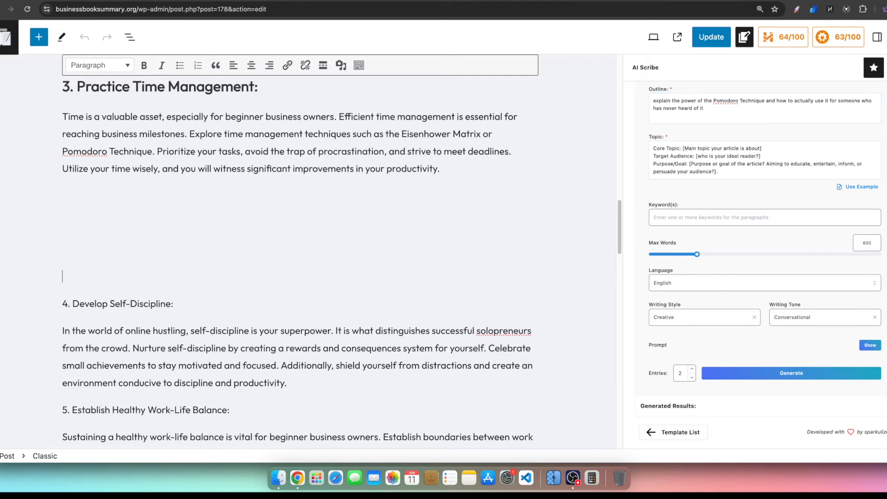
scroll(146, 233, up, 3)
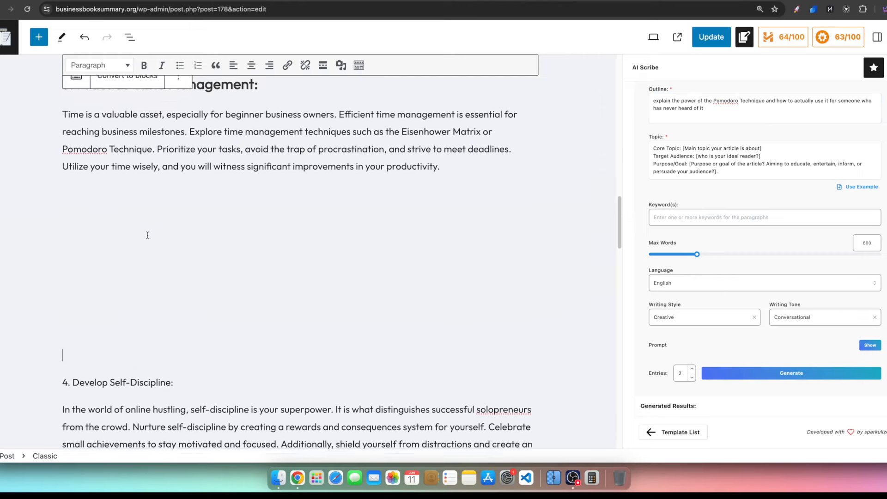
- Replace the Core Topic placeholder with "Discipline Tips for Beginner Business Owners", copied from the post title without its number and "Simple"
click(685, 149)
drag(685, 149, 762, 149)
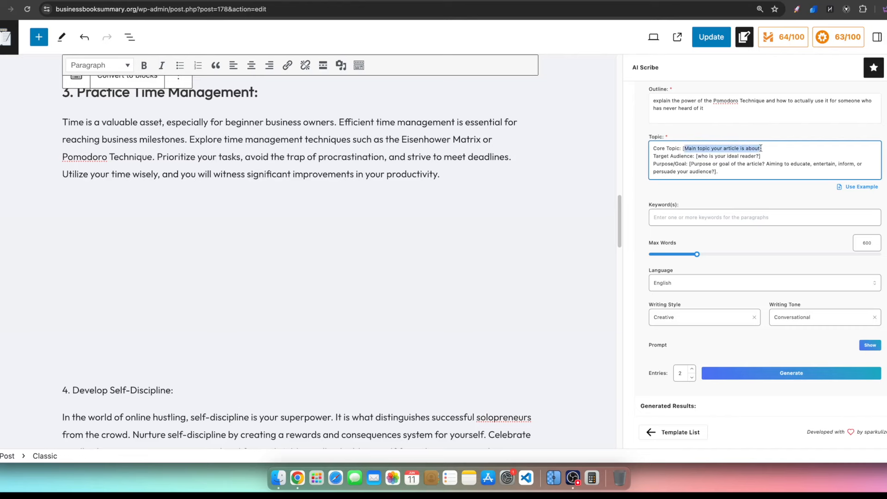
key(BackSpace)
scroll(345, 132, up, 15)
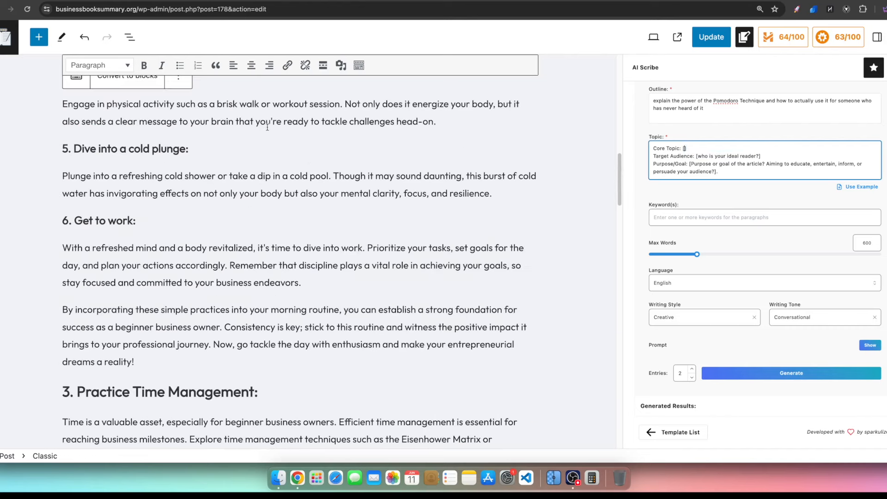
drag(80, 96, 126, 125)
right_click(125, 126)
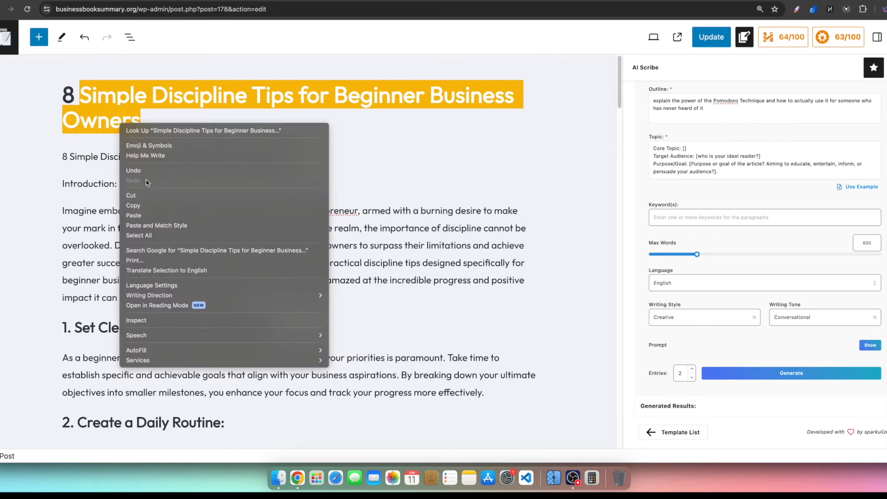
click(139, 205)
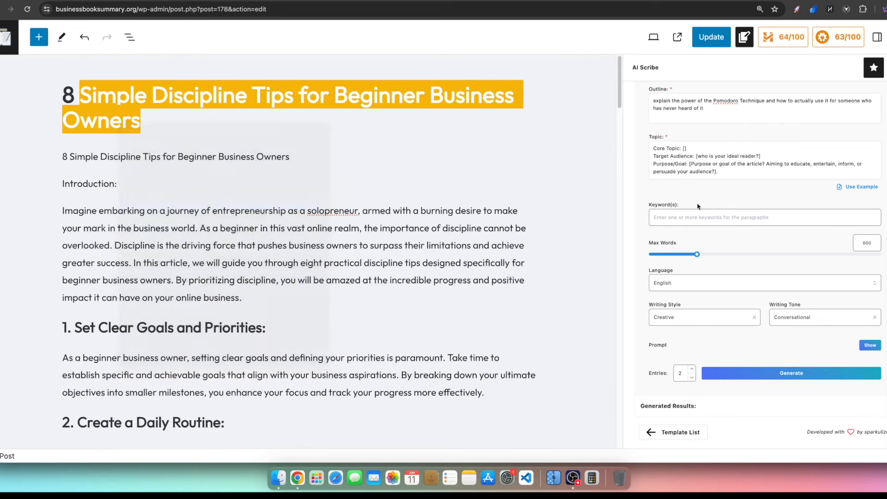
click(685, 148)
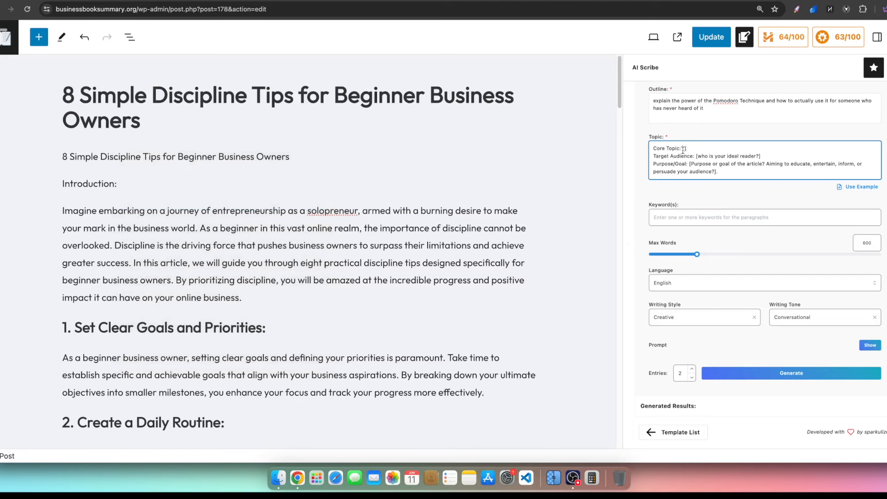
key(super+v)
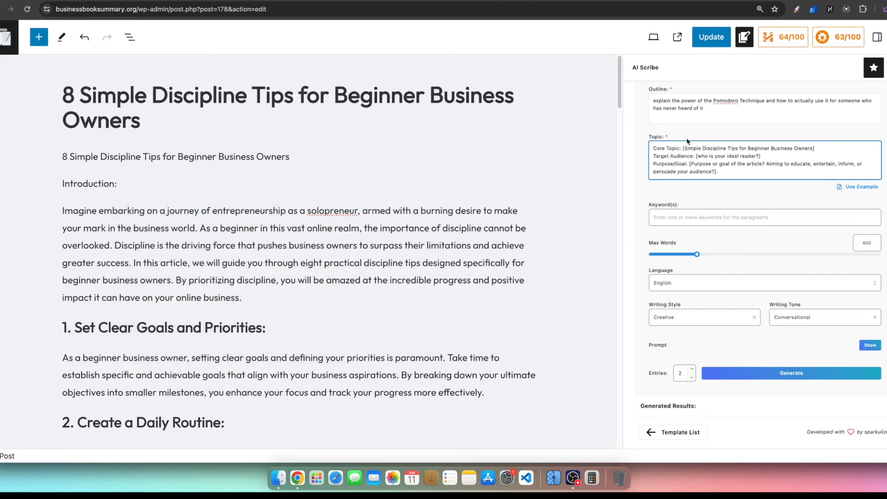
double_click(695, 149)
key(BackSpace)
- Replace the Target Audience placeholder with "solopreneur", copied from the post's introduction
drag(698, 156, 760, 156)
key(BackSpace)
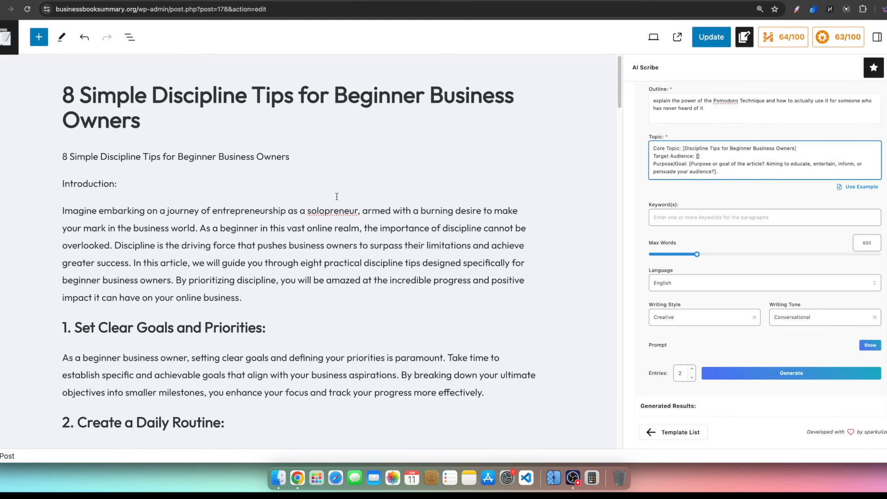
click(329, 211)
double_click(333, 238)
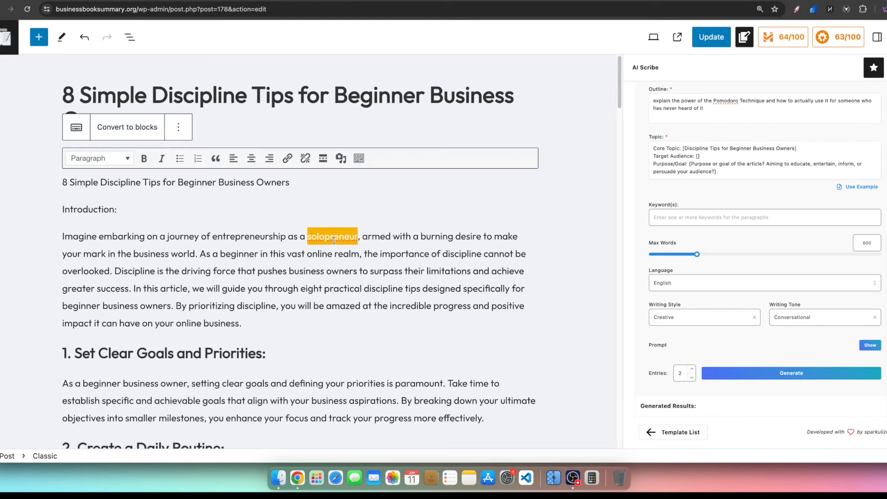
click(698, 157)
key(cmd+v)
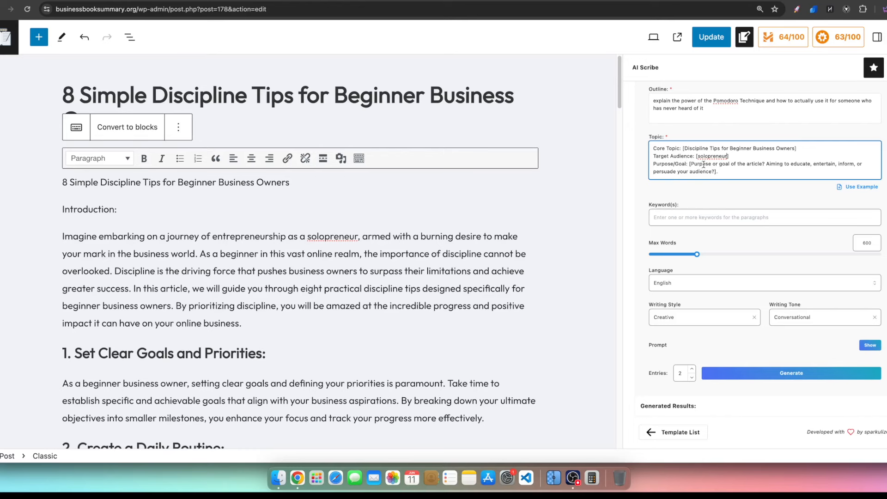
- Replace the Purpose/Goal placeholder in the topic with "master time management"
drag(691, 163, 716, 172)
key(BackSpace)
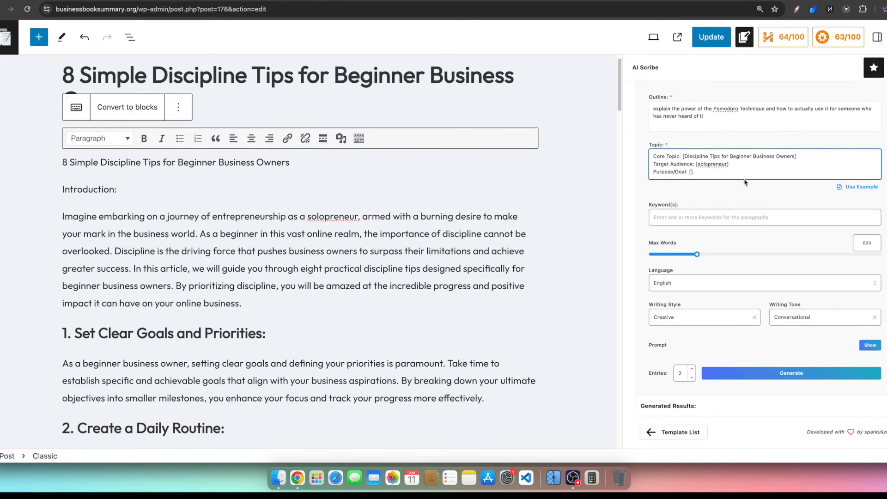
text(master time management)
- Enter "time management" as the keyword for the generated paragraphs
scroll(108, 301, down, 20)
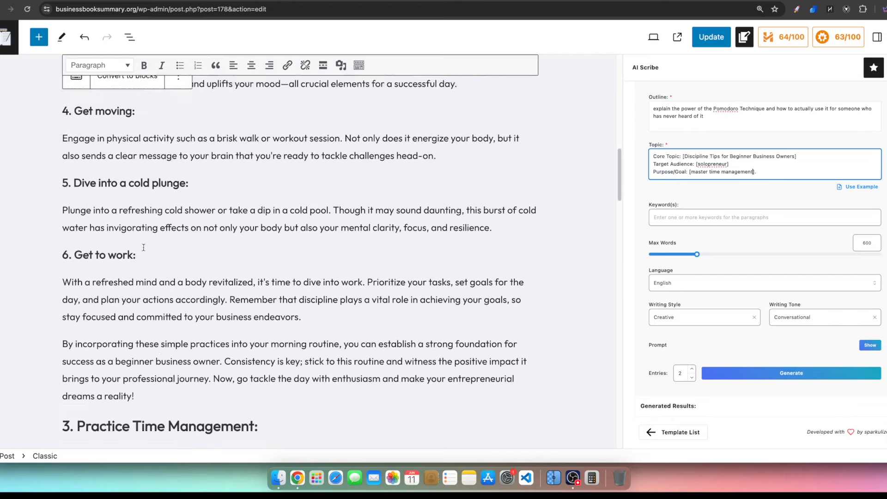
scroll(108, 301, down, 3)
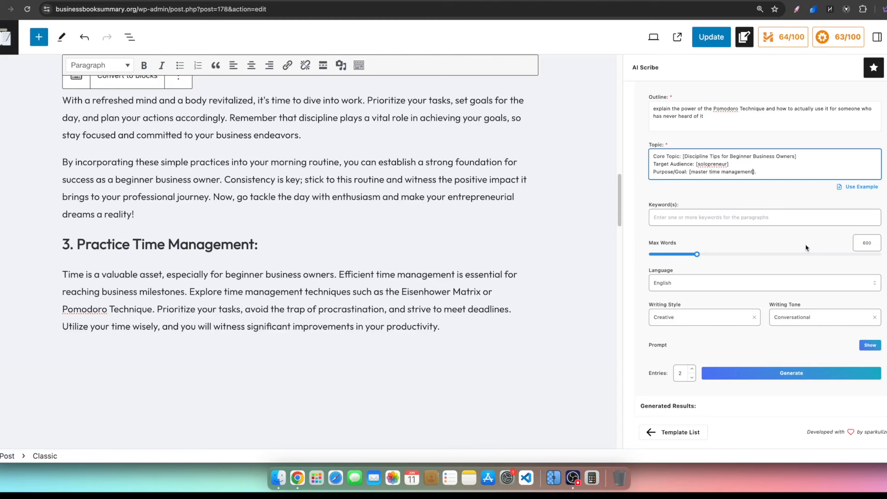
click(716, 217)
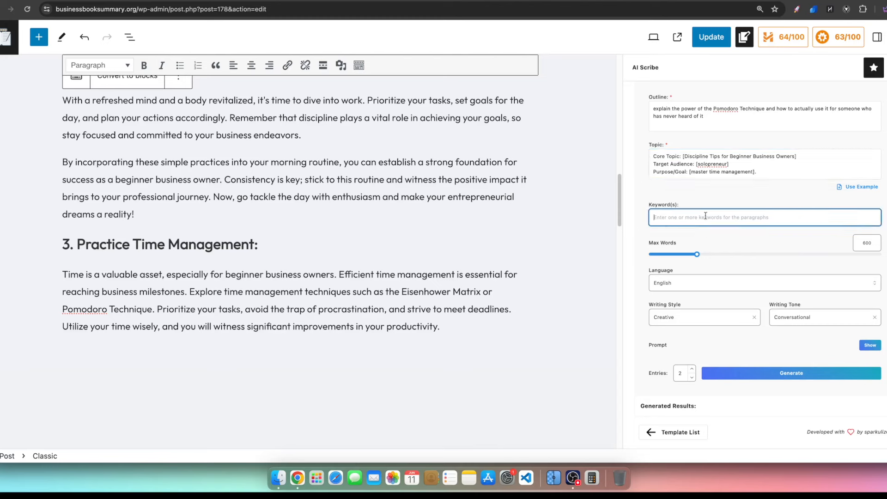
text(time management)
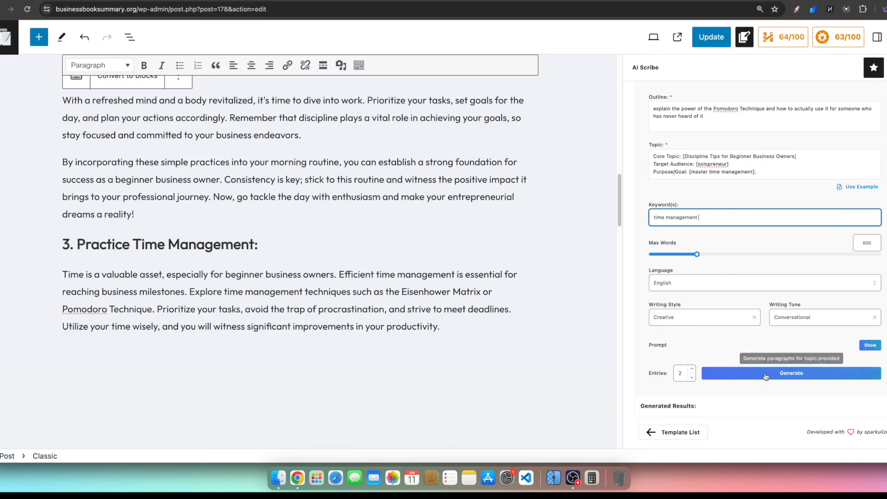
- Set the writing style to Informative and the writing tone to Informal, and generate the paragraphs
click(706, 313)
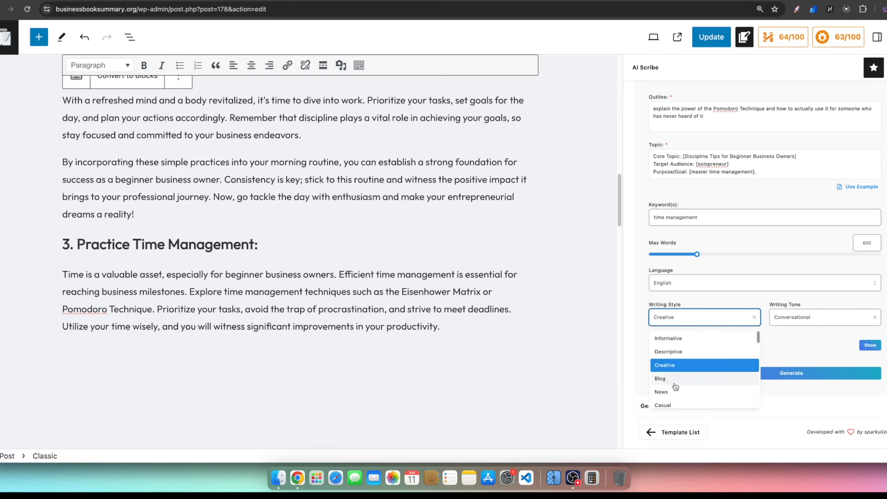
click(668, 339)
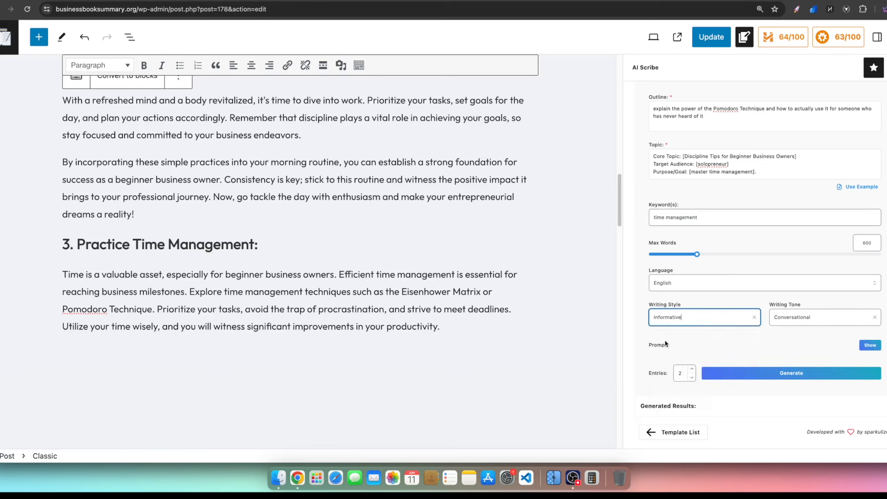
click(797, 317)
click(793, 365)
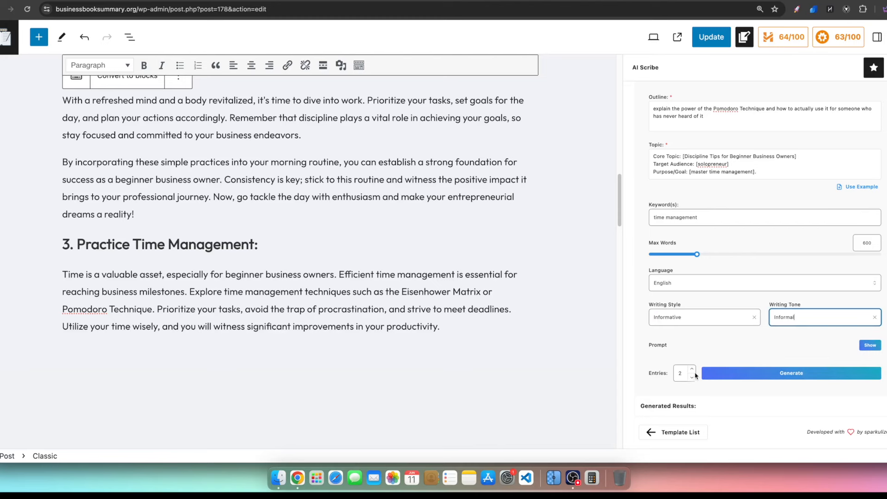
click(756, 376)
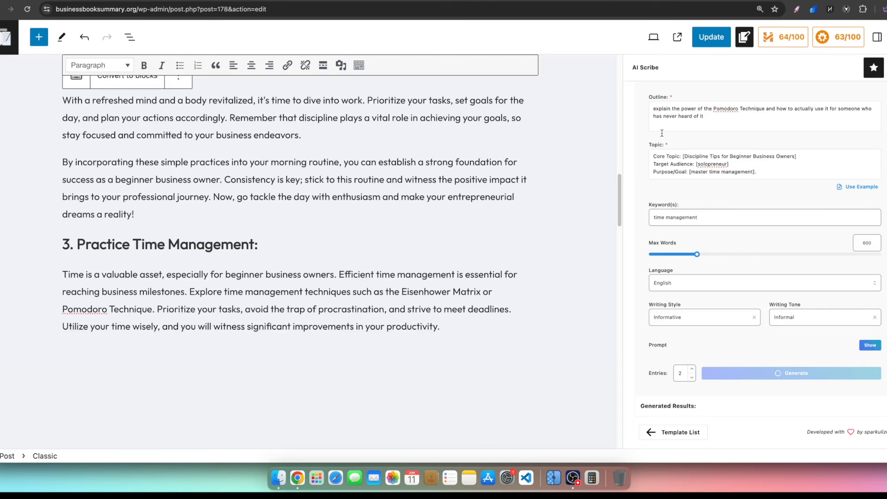
- Reveal the prompt instructions sent to the AI and highlight their full text
click(867, 346)
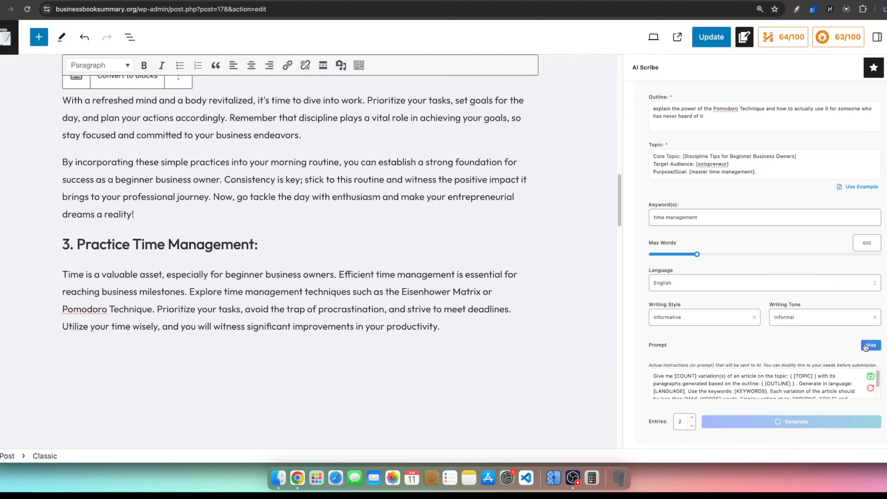
scroll(685, 364, down, 2)
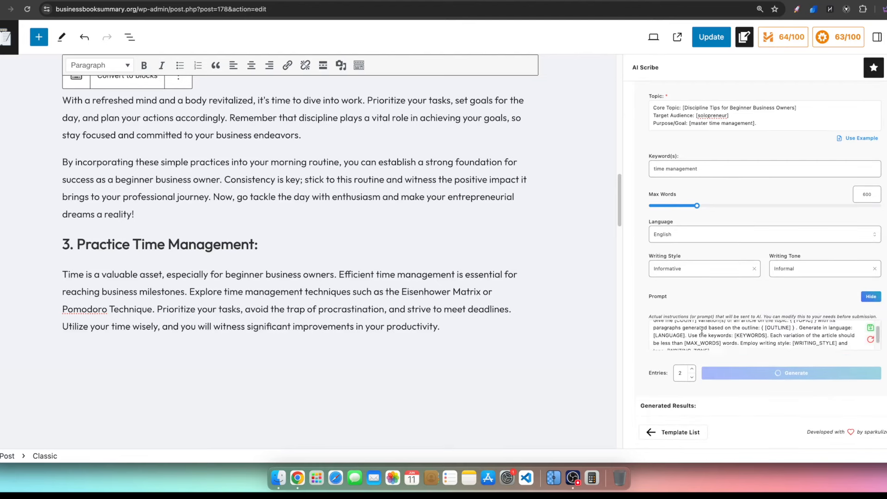
mouse_move(742, 341)
mouse_down()
mouse_move(656, 328)
mouse_move(740, 343)
mouse_move(743, 359)
mouse_up()
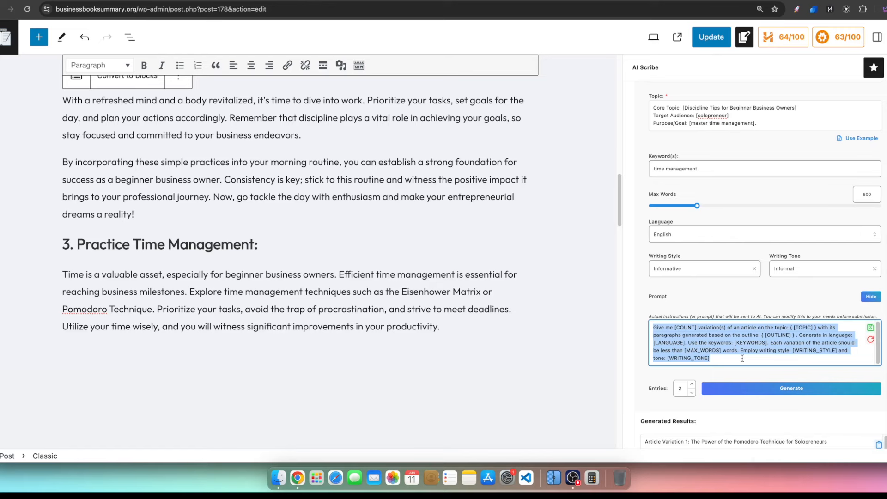
- Read through the two generated article variations on the Pomodoro Technique
scroll(743, 358, down, 6)
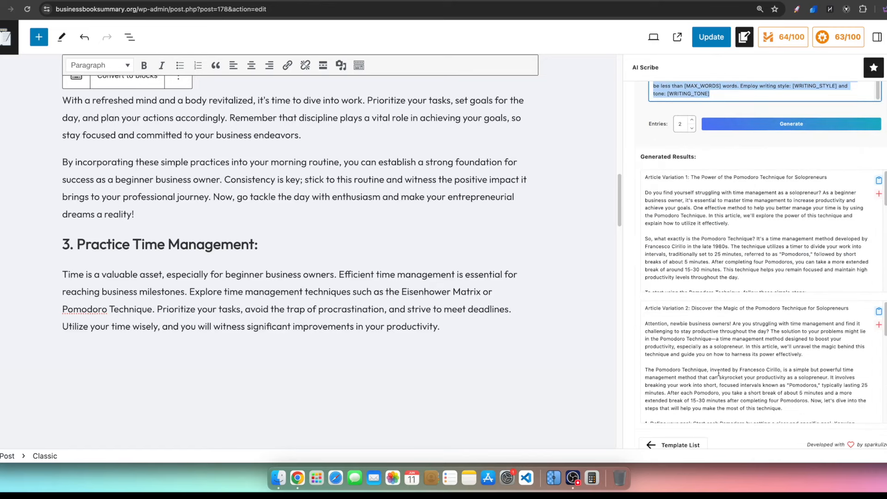
scroll(718, 372, down, 5)
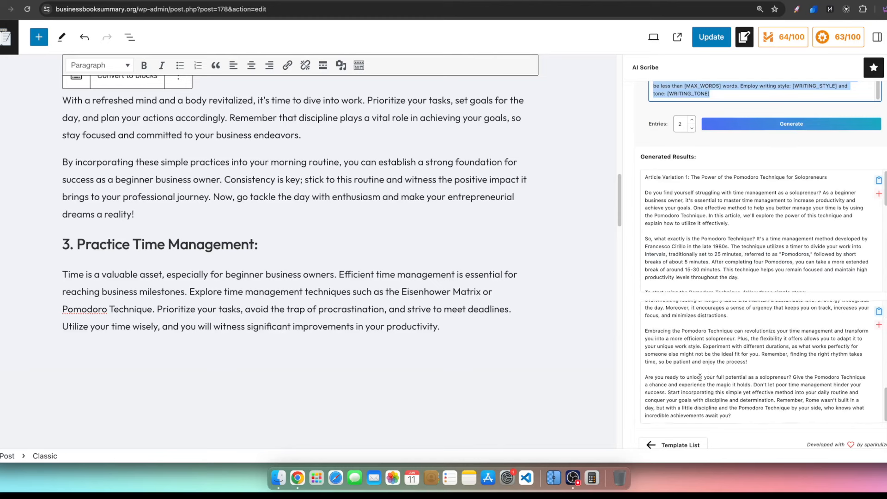
scroll(712, 351, up, 8)
scroll(718, 334, up, 3)
scroll(705, 266, up, 3)
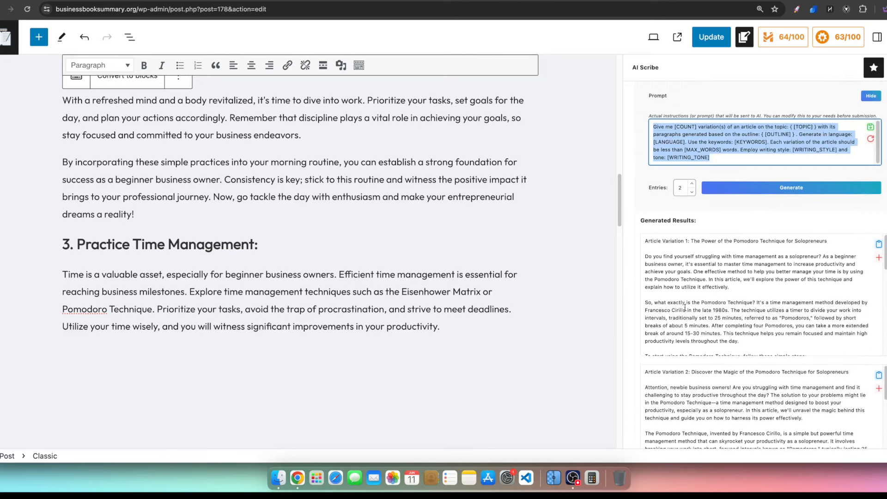
- Copy Article Variation 2 and paste it below the paragraph of the "3. Practice Time Management:" section
click(880, 375)
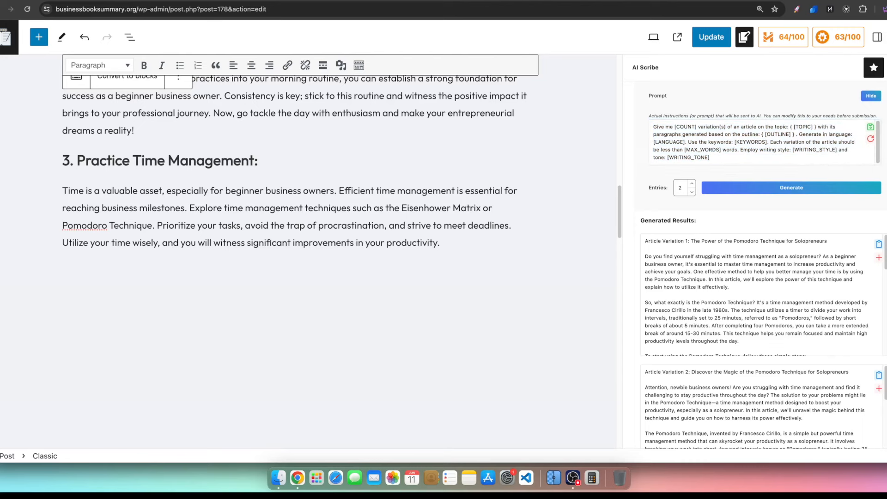
click(879, 375)
click(290, 280)
key(super+v)
- Format the "4. Develop Self-Discipline:" line as Heading 2
drag(174, 410, 46, 410)
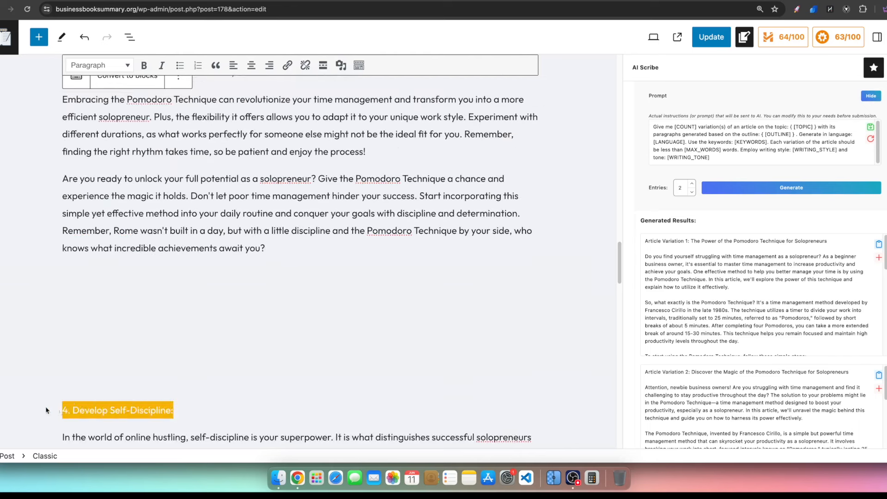
click(122, 69)
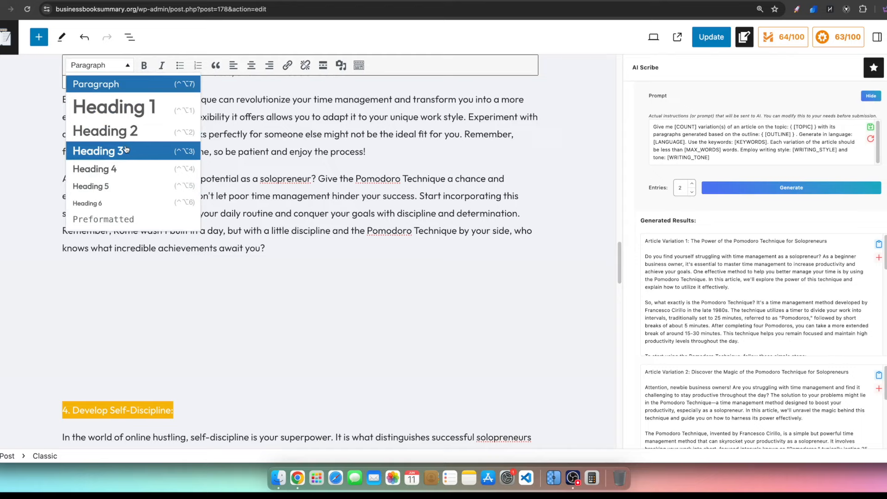
click(121, 134)
- Highlight the numbered Pomodoro steps in the pasted text and look over the rest of the post
scroll(186, 346, up, 4)
click(323, 407)
drag(314, 433, 56, 230)
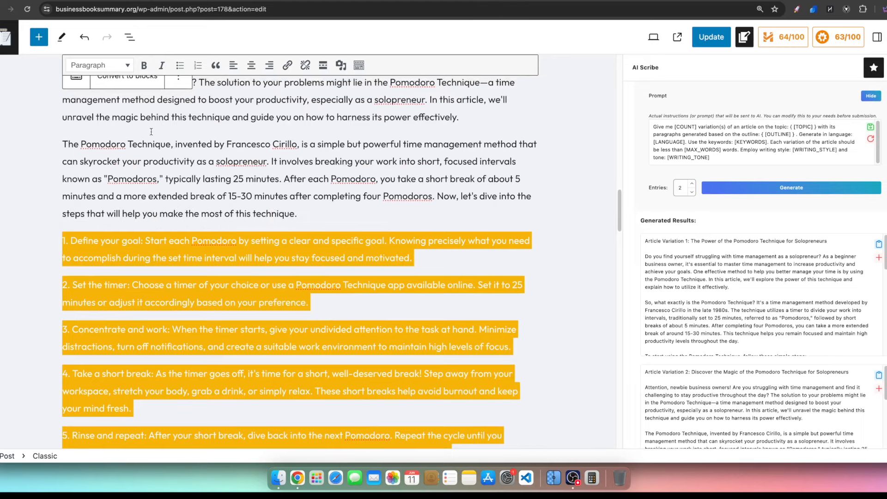
scroll(207, 142, up, 5)
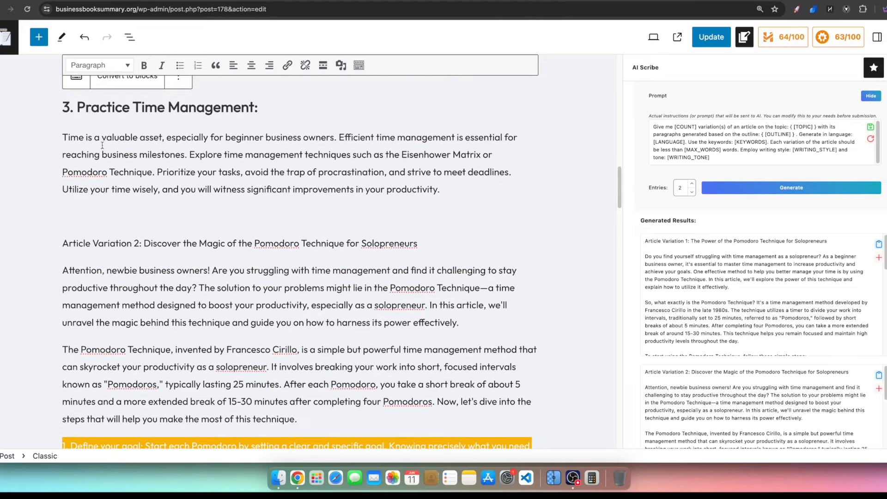
drag(59, 129, 180, 150)
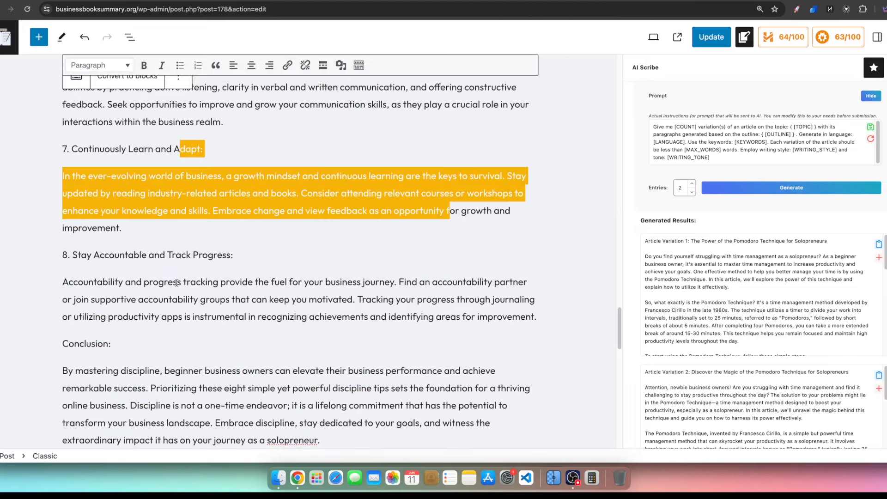
- Update the post to save the pasted Pomodoro Technique text and the new heading
scroll(179, 283, up, 20)
scroll(219, 169, up, 5)
click(700, 43)
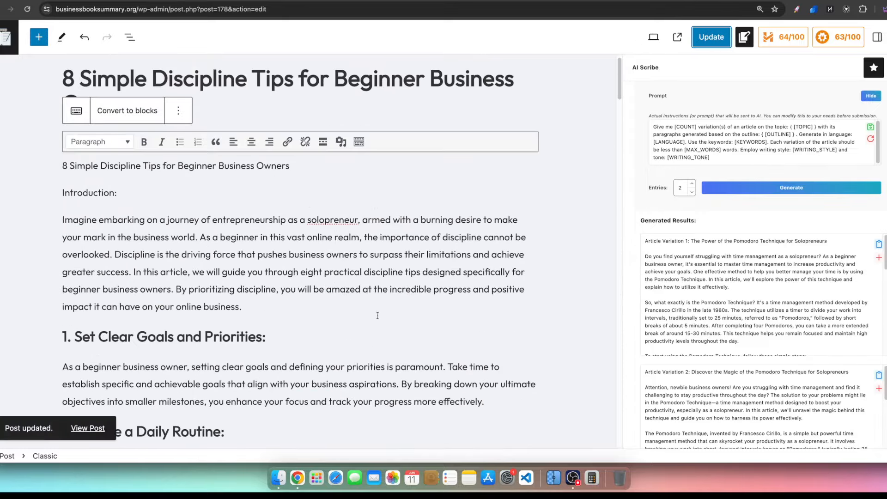
- Look back over the daily routine section and update the post again
scroll(374, 319, down, 10)
scroll(372, 328, down, 8)
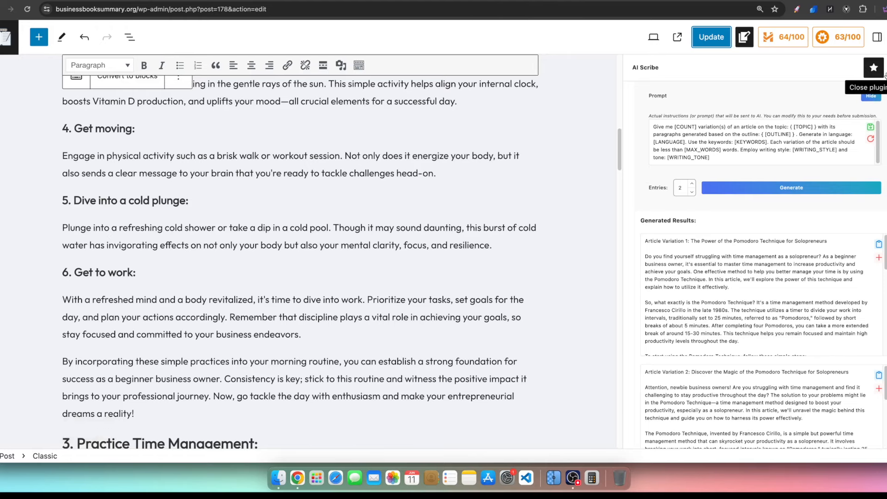
scroll(458, 206, up, 12)
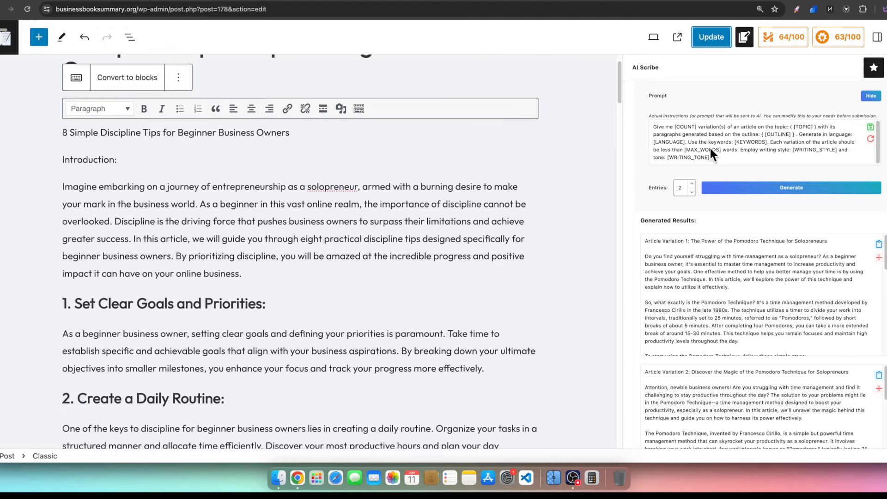
scroll(299, 255, up, 2)
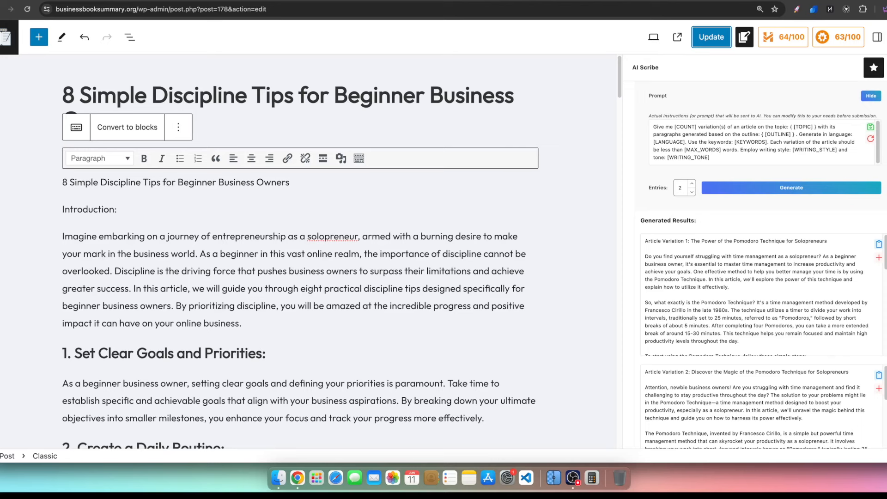
click(709, 39)
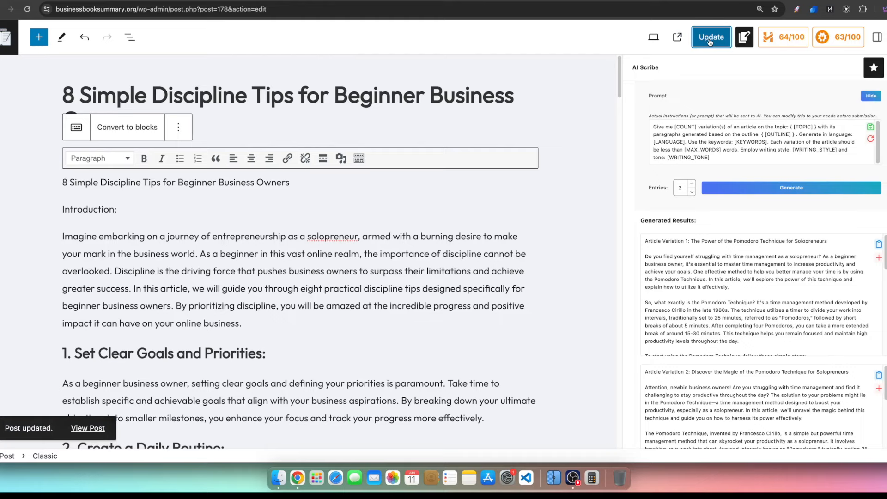
- Review the post's sections and highlight "Pomodoro Technique" in the first pasted paragraph under time management
scroll(331, 242, down, 10)
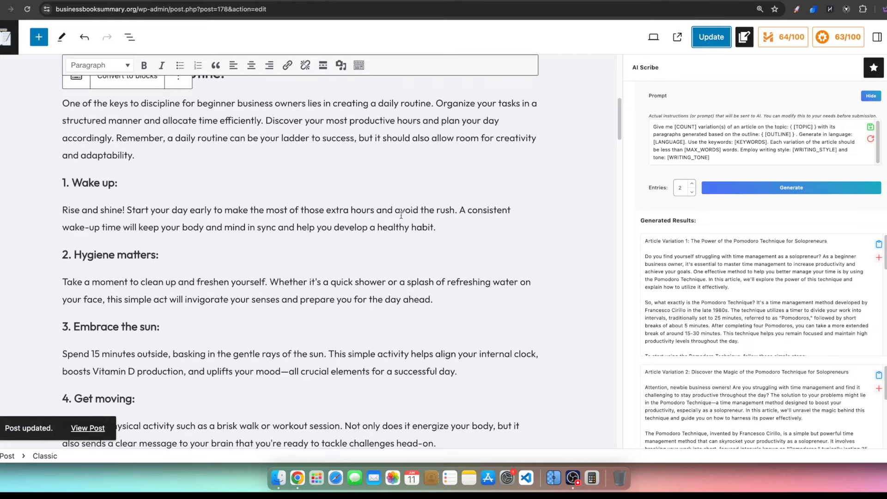
scroll(331, 242, up, 2)
scroll(297, 252, down, 5)
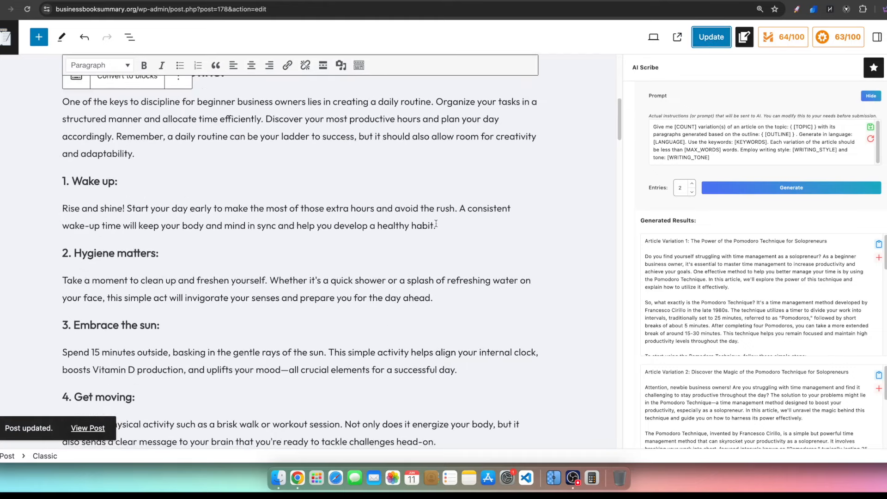
scroll(430, 252, down, 9)
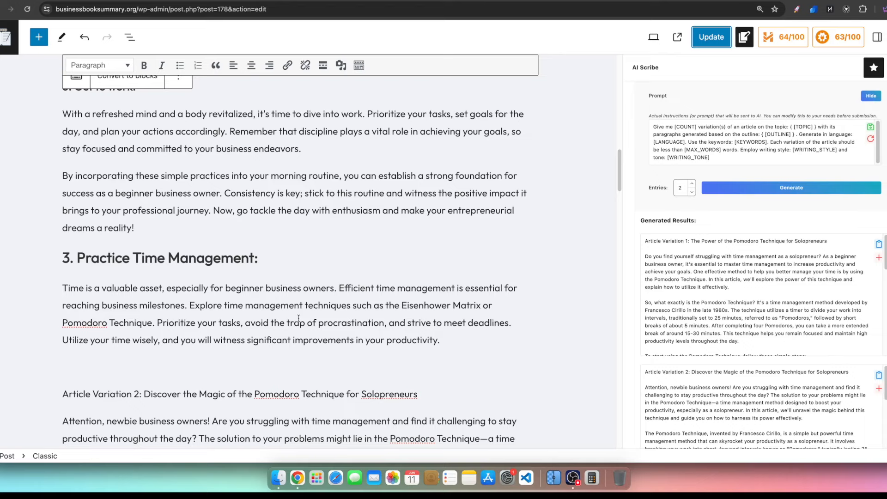
scroll(361, 285, up, 15)
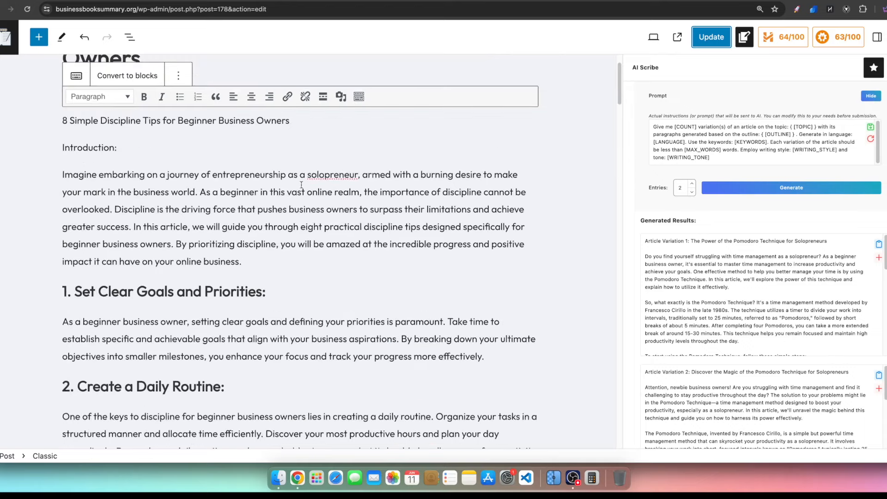
scroll(256, 169, down, 15)
scroll(358, 359, down, 3)
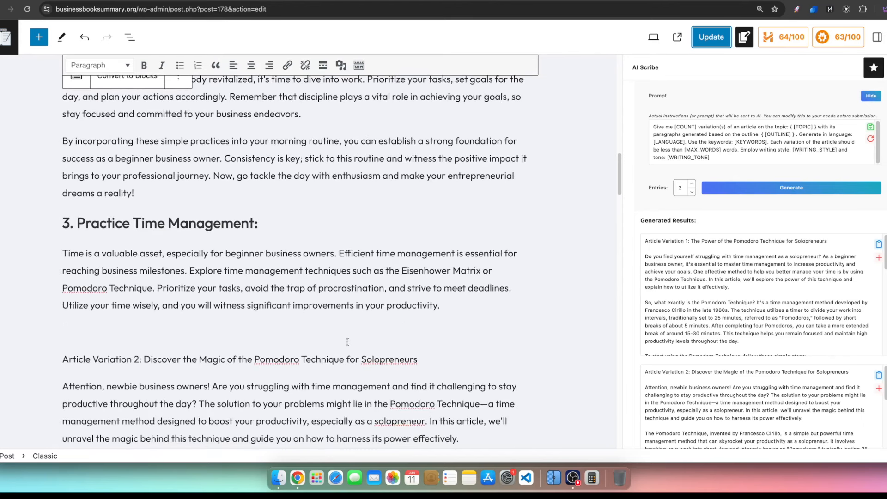
click(390, 404)
drag(391, 404, 468, 407)
scroll(476, 408, down, 3)
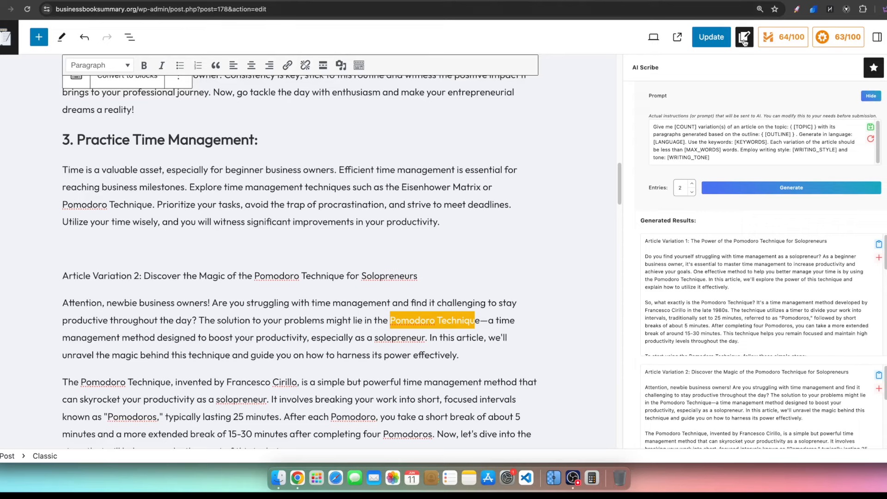
- Return to the beginning of the post and save it with another update
scroll(222, 168, up, 10)
scroll(221, 168, up, 10)
scroll(783, 82, up, 4)
click(712, 43)
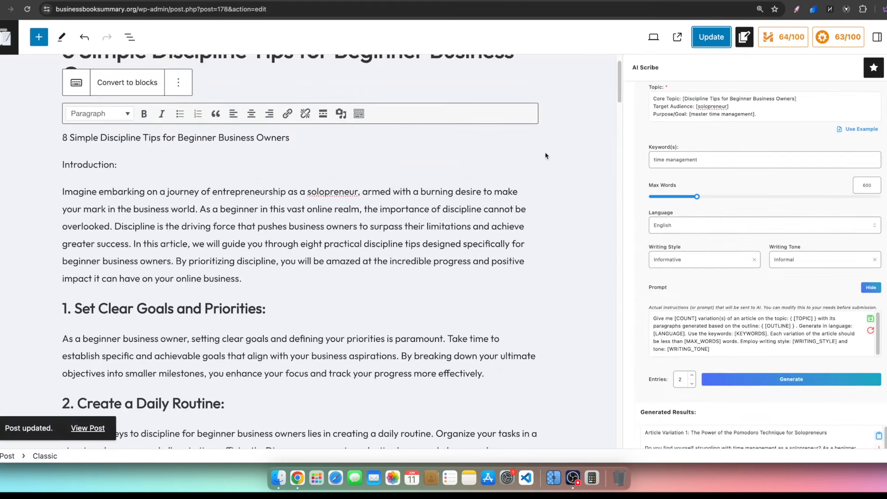
- Review the finished post from the daily routine to the Pomodoro steps, ending with the content block deselected
scroll(373, 264, down, 6)
scroll(373, 264, down, 1)
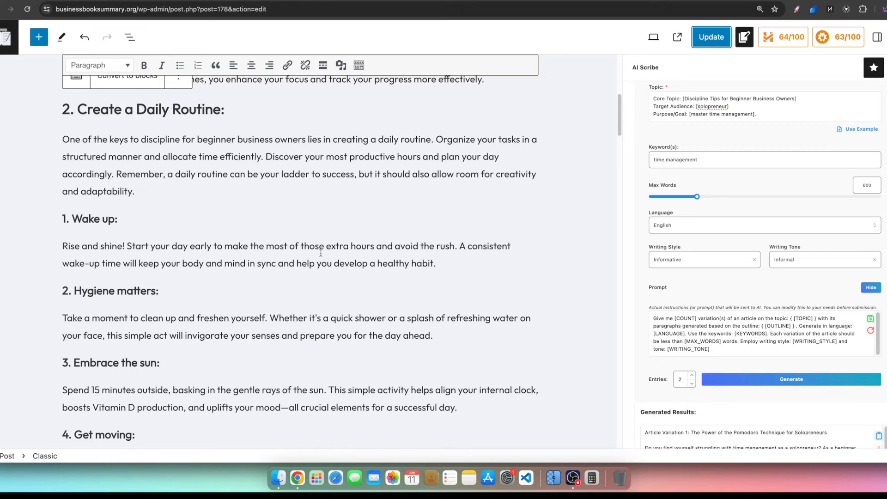
scroll(285, 204, down, 1)
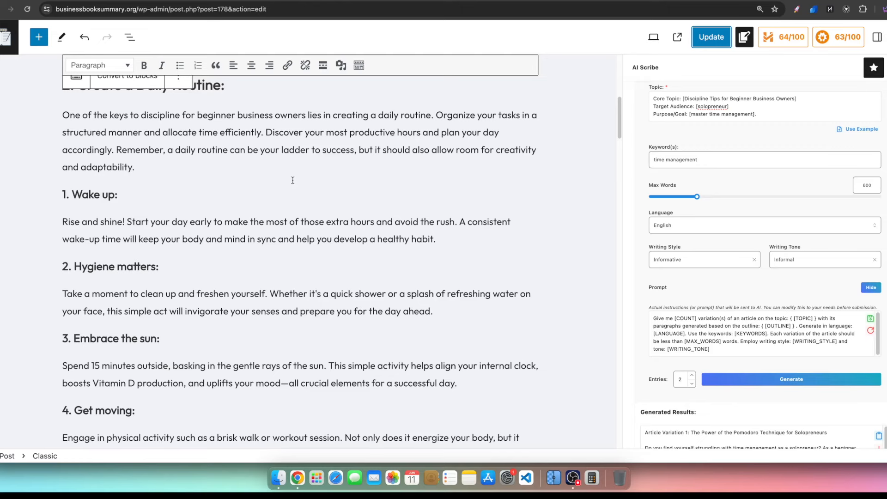
scroll(256, 174, down, 15)
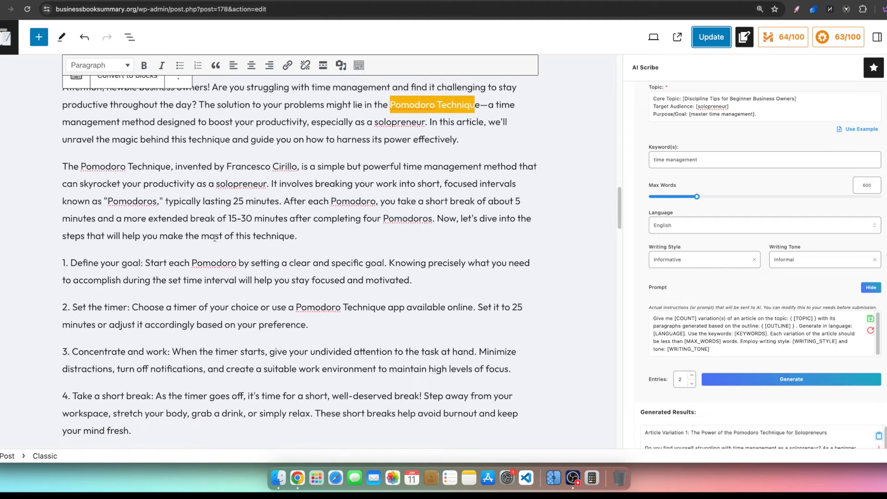
scroll(109, 301, down, 1)
scroll(109, 301, down, 2)
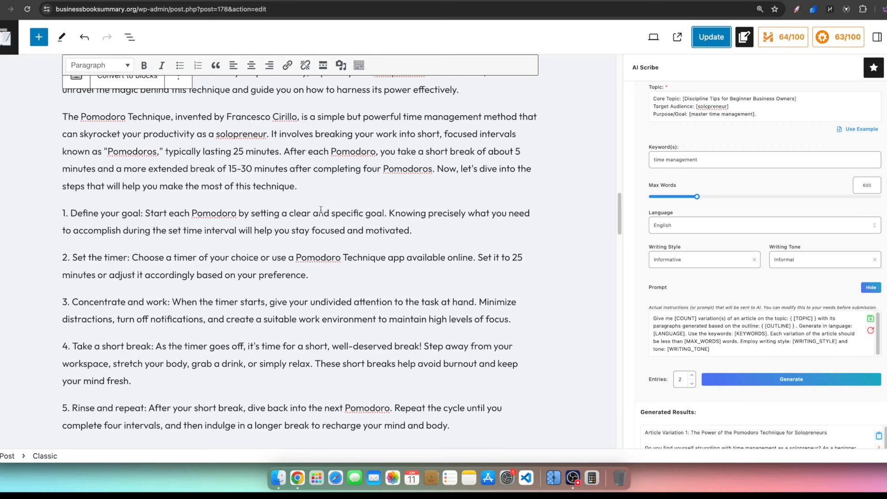
scroll(320, 210, up, 6)
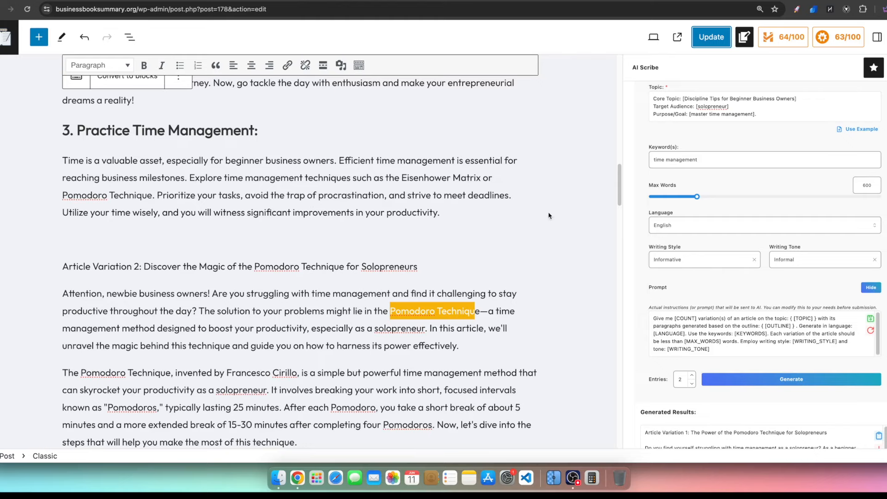
scroll(586, 303, up, 15)
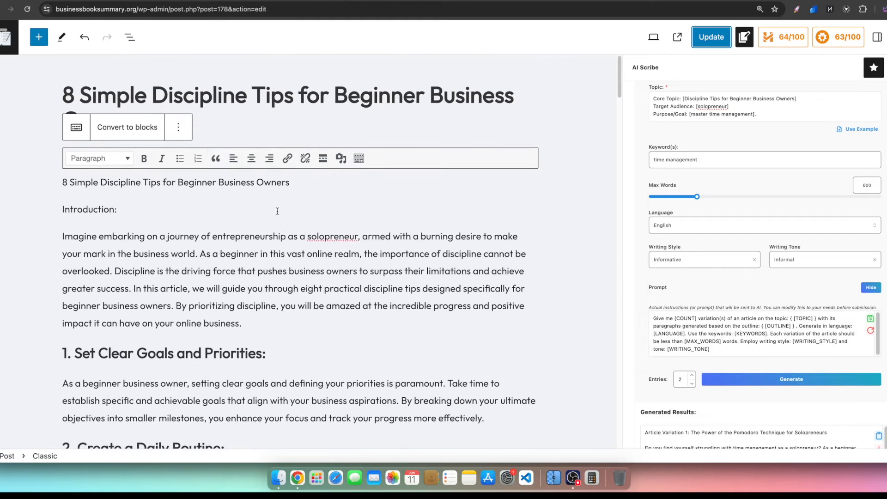
click(30, 86)
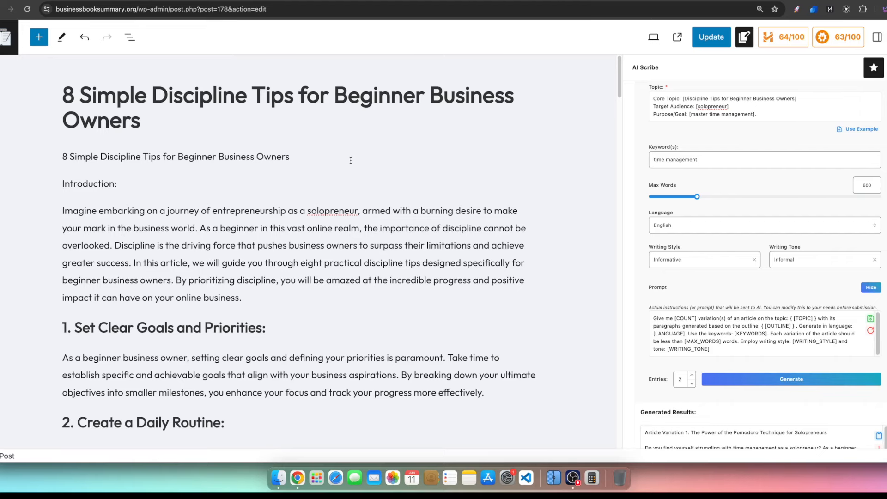
scroll(351, 160, down, 10)
scroll(389, 238, up, 10)
click(572, 477)
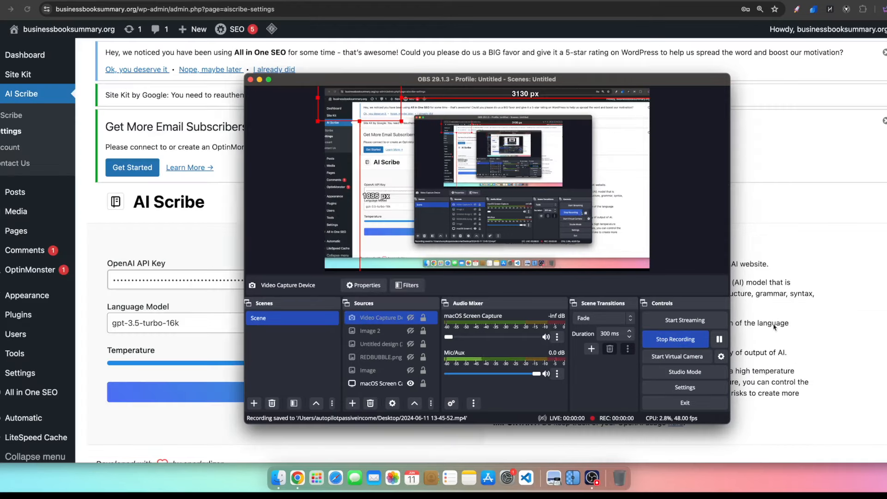
click(838, 303)
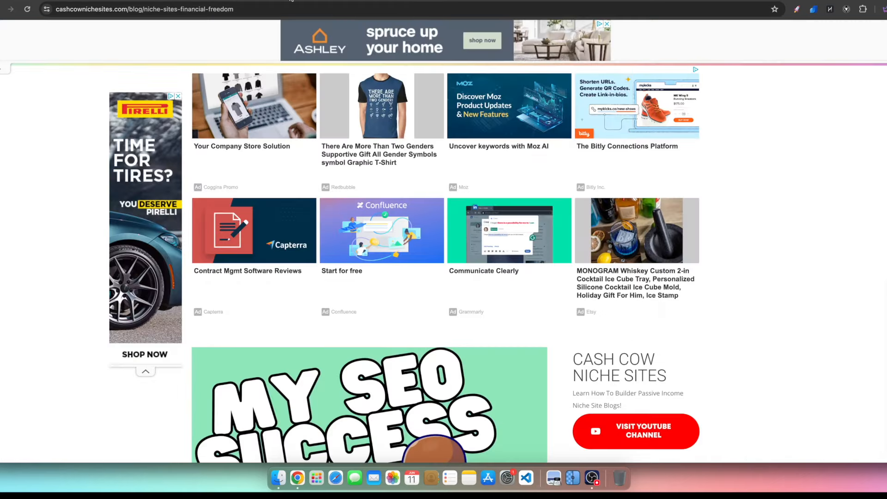
- Examine the published niche sites article from the cash cow definition through the passive income journey, AdSense and affiliate income sections
scroll(382, 210, down, 10)
scroll(382, 210, down, 5)
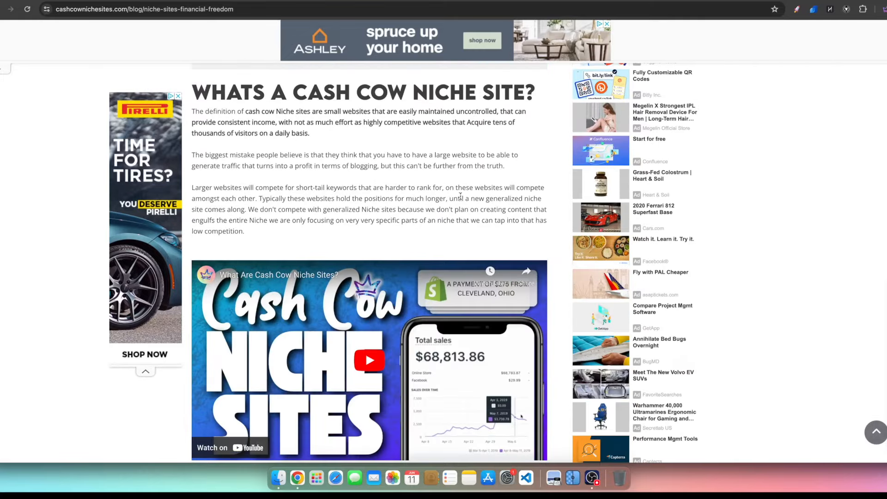
scroll(447, 236, down, 7)
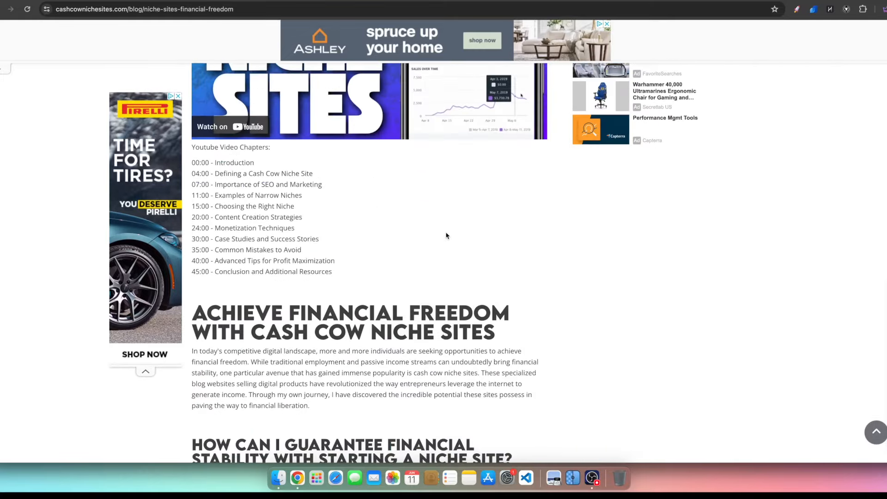
scroll(446, 236, down, 15)
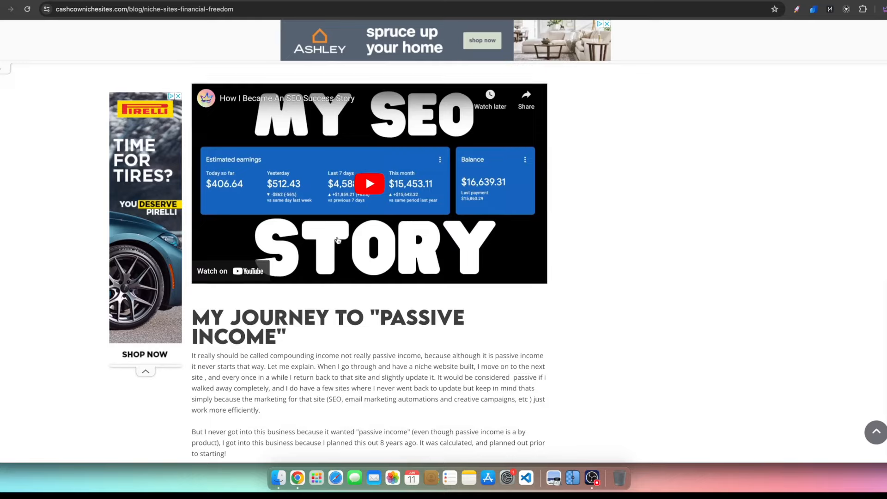
scroll(424, 259, down, 2)
scroll(424, 259, up, 4)
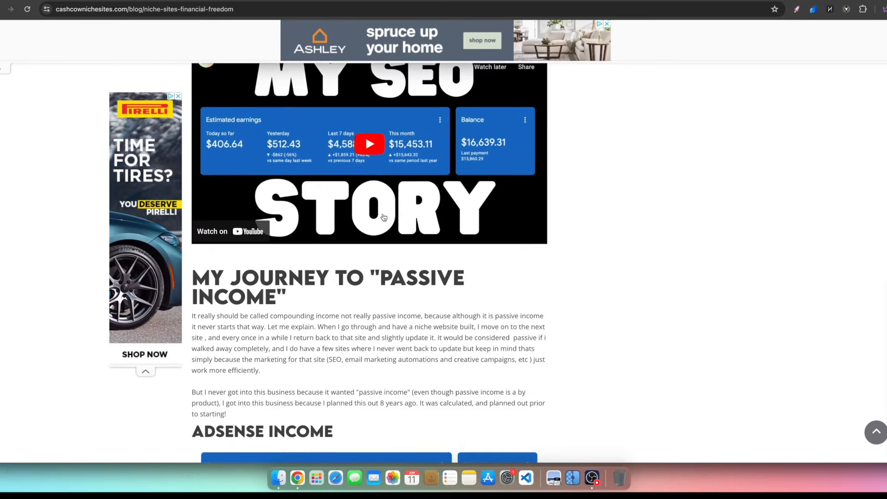
scroll(387, 311, down, 8)
scroll(386, 311, up, 7)
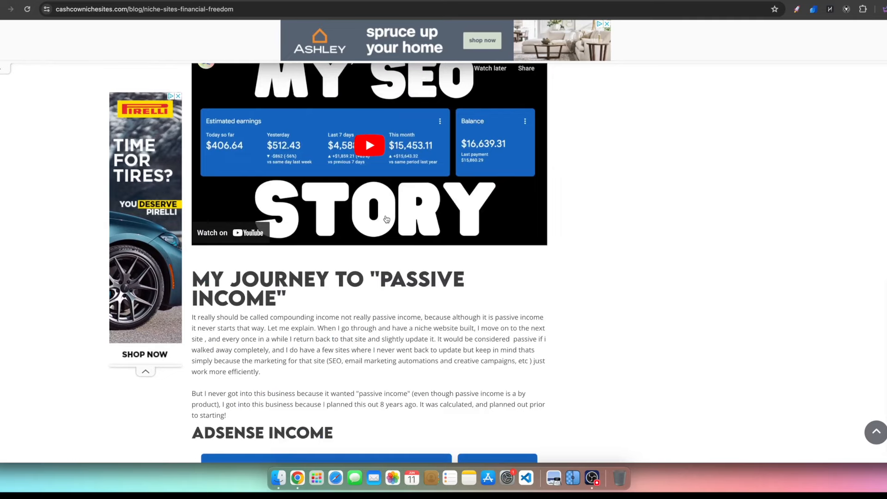
scroll(387, 219, down, 8)
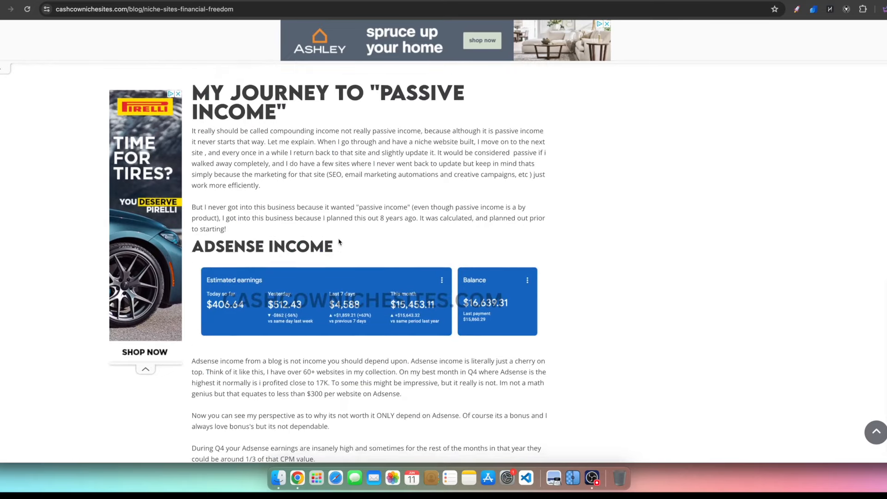
scroll(341, 243, down, 8)
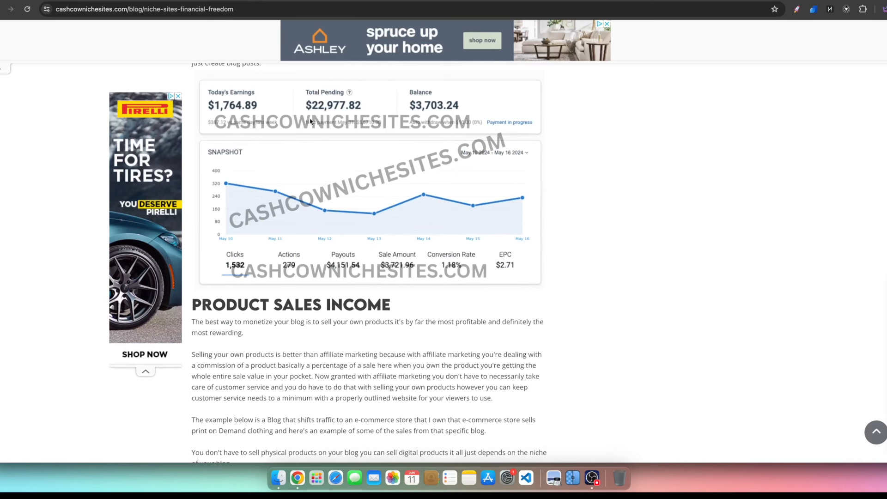
- Read the article's product sales, cash flow and micro versus broad niche sections, and return to the cash cow niche site definition
scroll(512, 251, down, 10)
scroll(512, 251, up, 2)
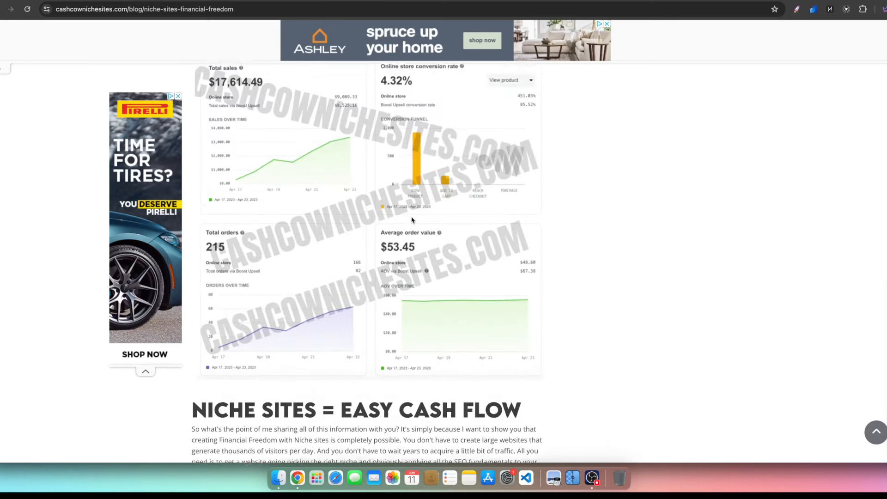
scroll(301, 280, down, 8)
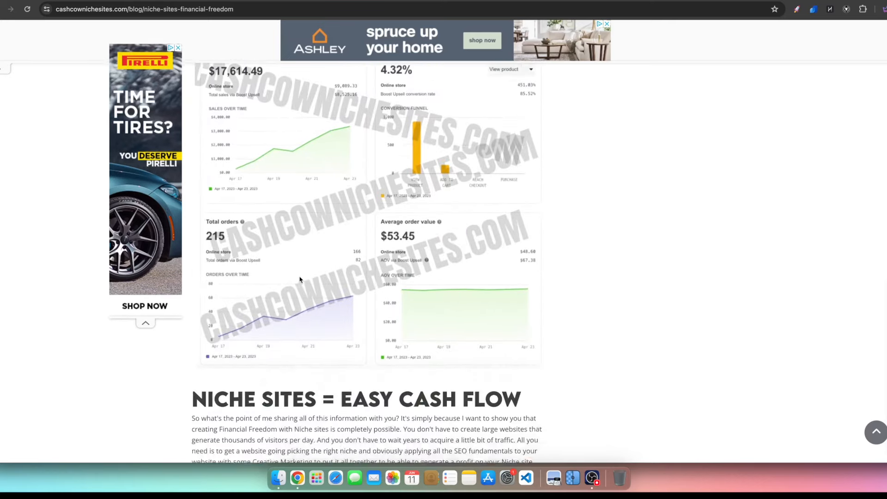
scroll(297, 275, down, 20)
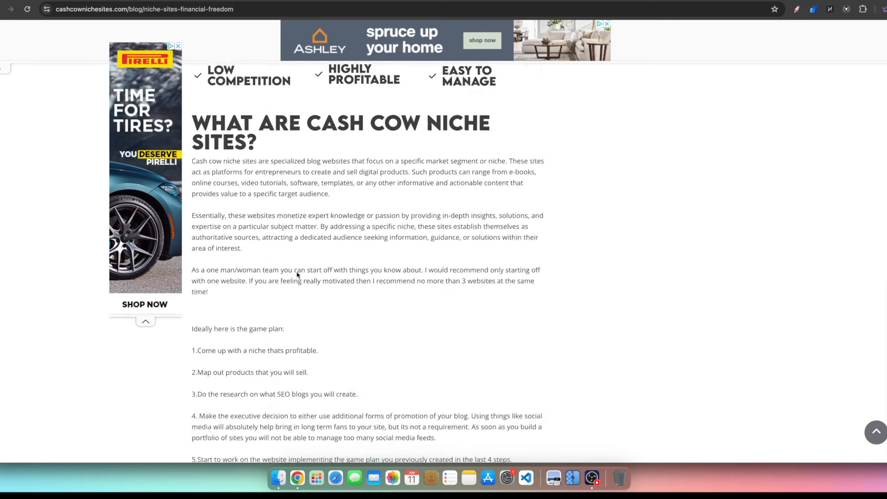
scroll(297, 272, down, 20)
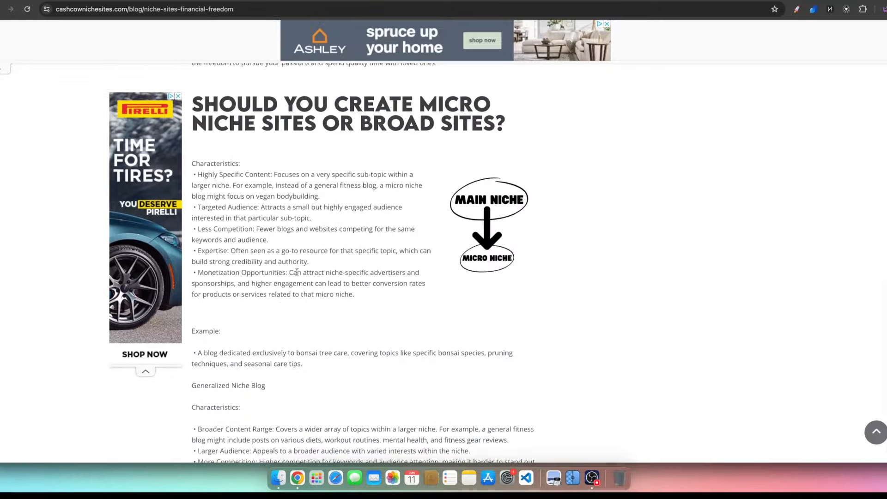
scroll(297, 273, down, 5)
scroll(297, 273, up, 20)
scroll(409, 272, up, 20)
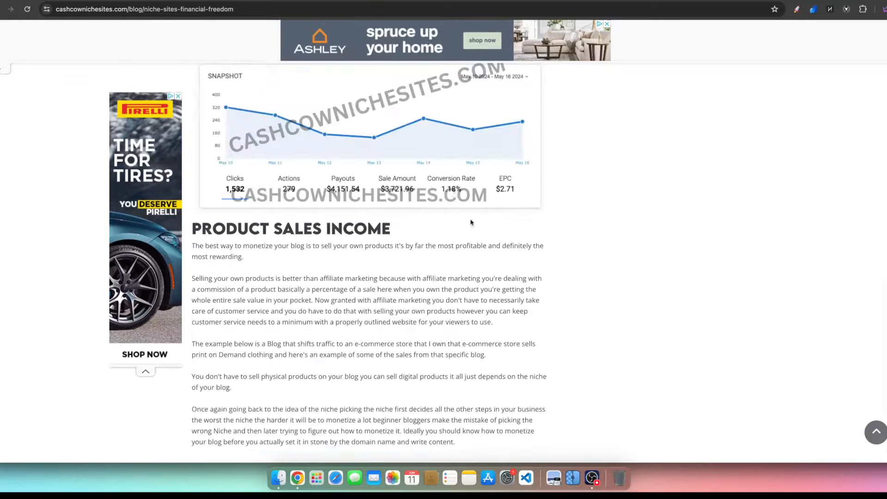
scroll(429, 140, up, 15)
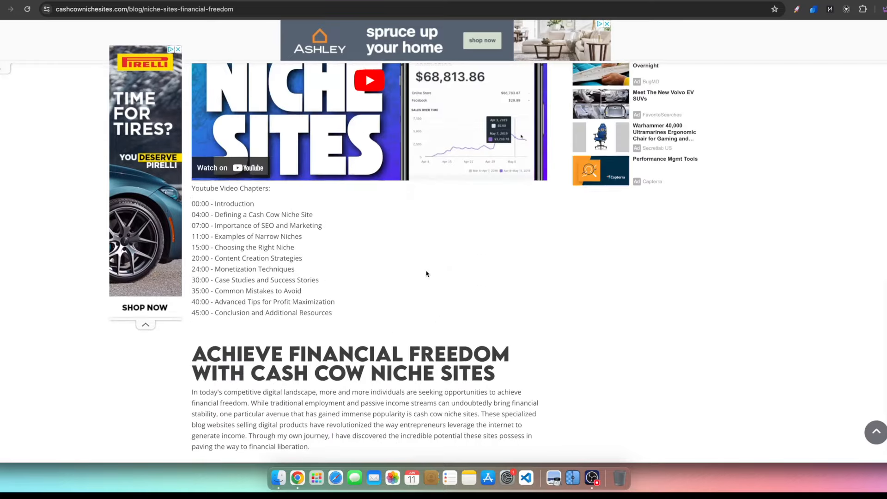
scroll(378, 266, up, 5)
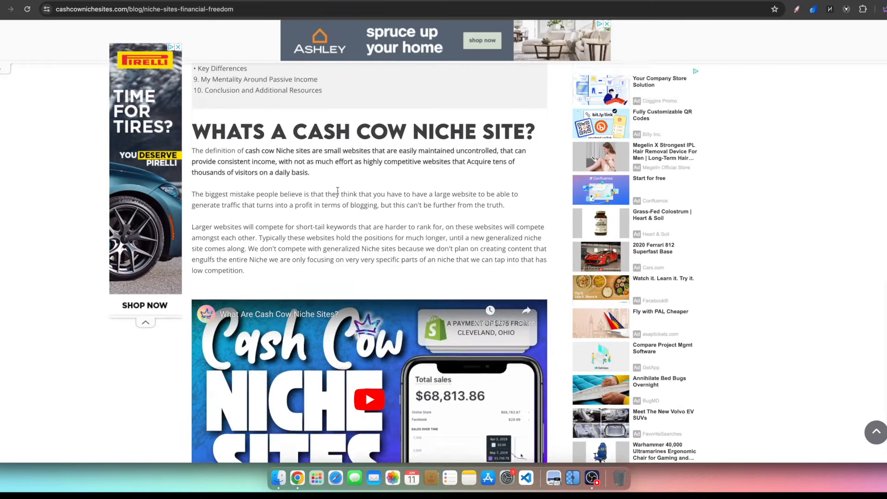
scroll(430, 195, down, 10)
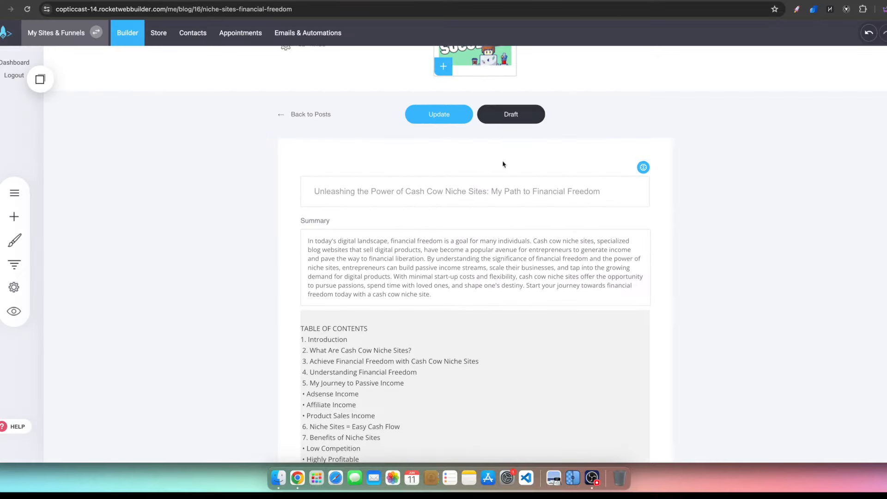
- In the Rocket Web Builder post editor, try placing an image widget between the SEO success video and the "My Journey to Passive Income" heading
scroll(436, 227, down, 10)
scroll(436, 227, down, 20)
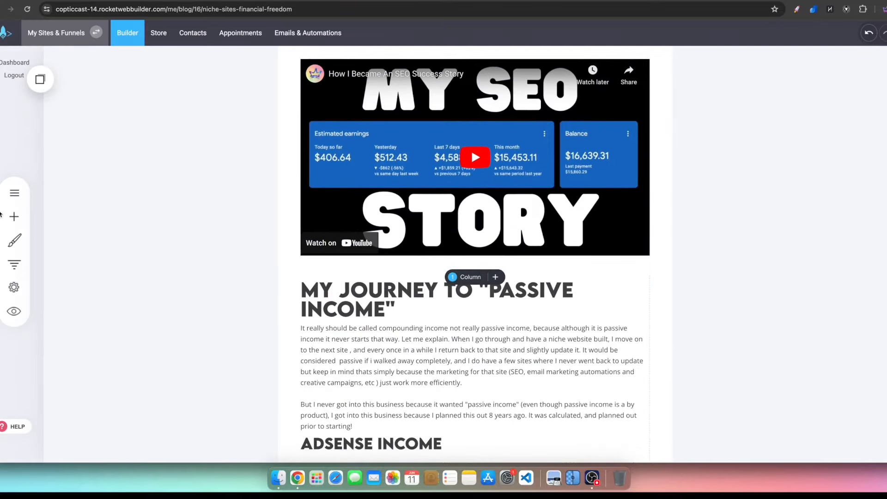
click(18, 218)
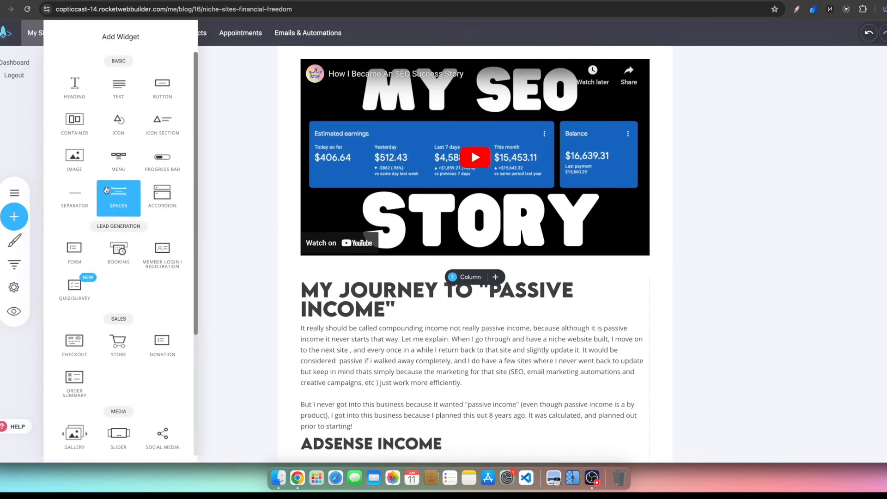
drag(75, 157, 515, 337)
click(739, 250)
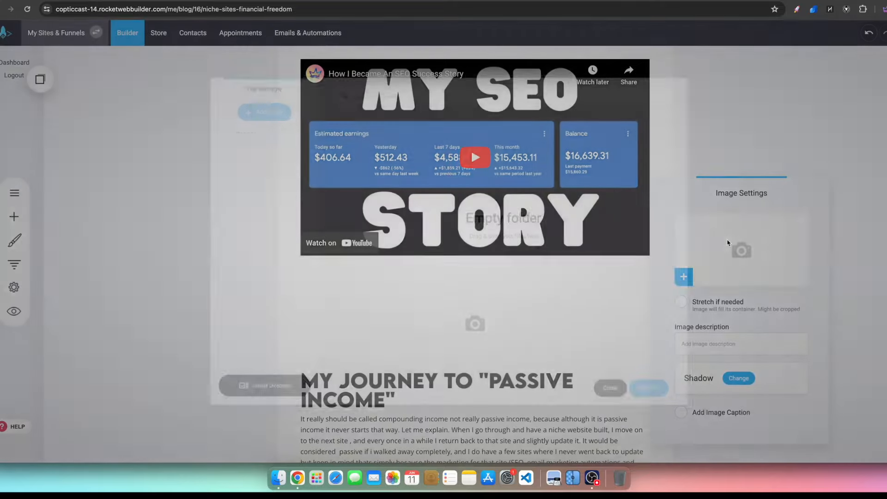
click(624, 401)
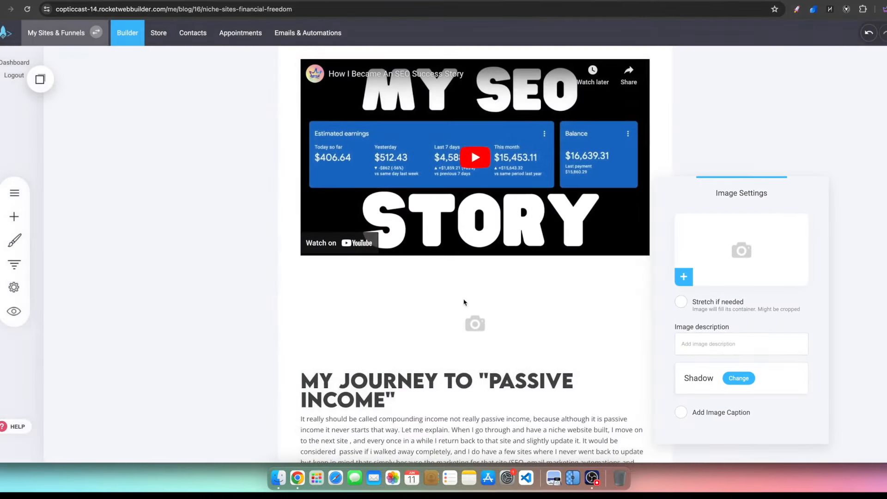
click(13, 217)
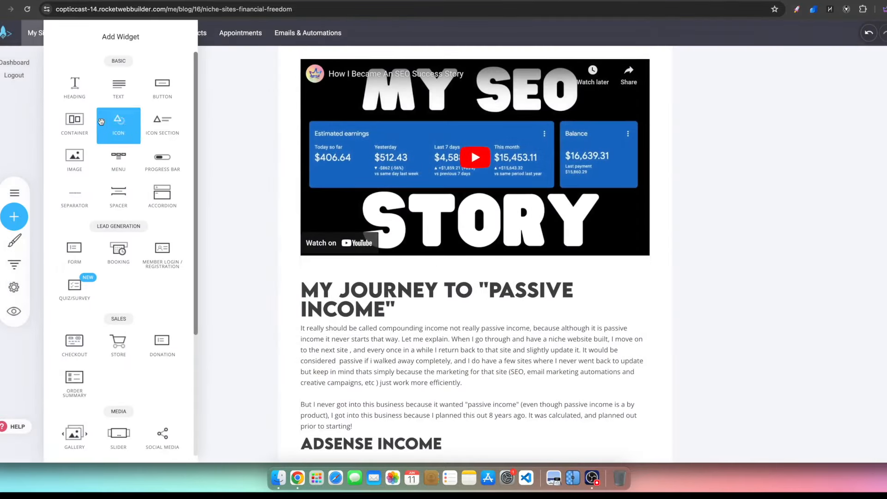
drag(106, 82, 15, 215)
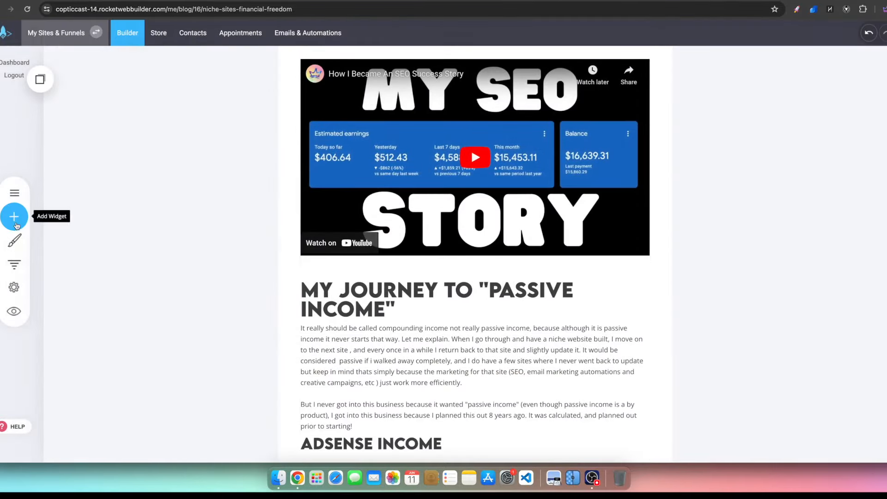
click(14, 217)
click(302, 397)
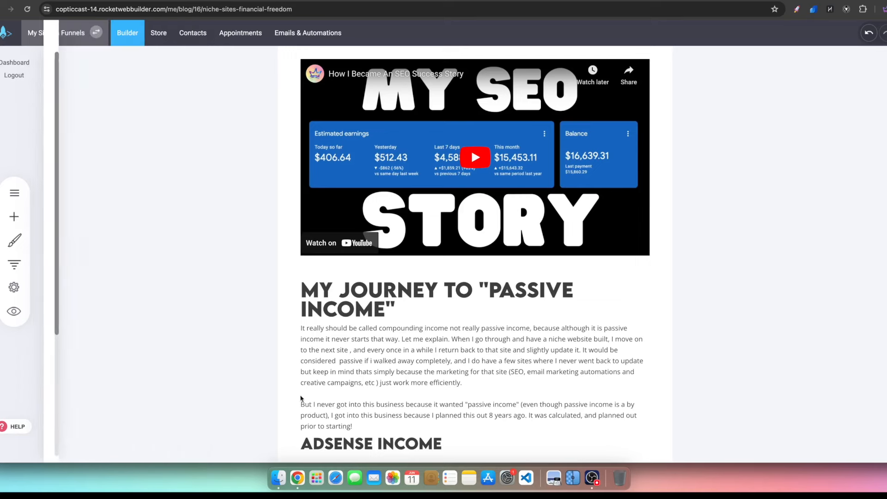
- Look over the site's pages and popups list and its options for adding new items, leaving it without adding anything
scroll(332, 378, up, 20)
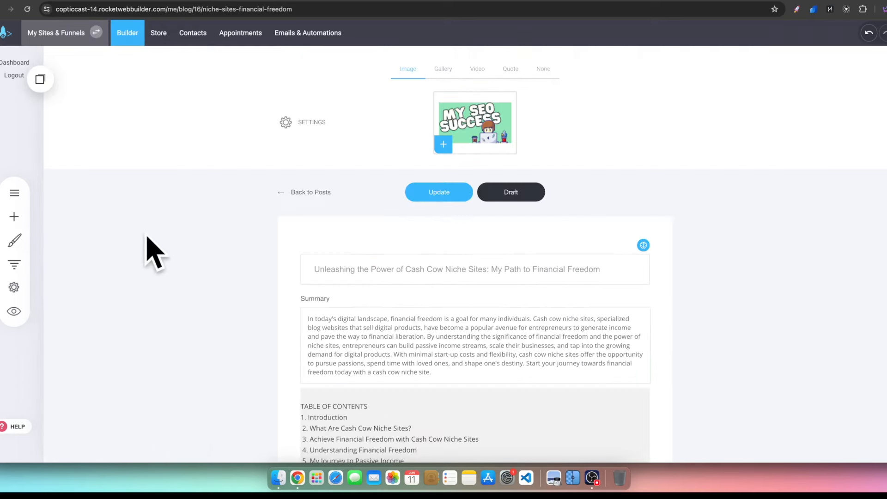
click(18, 190)
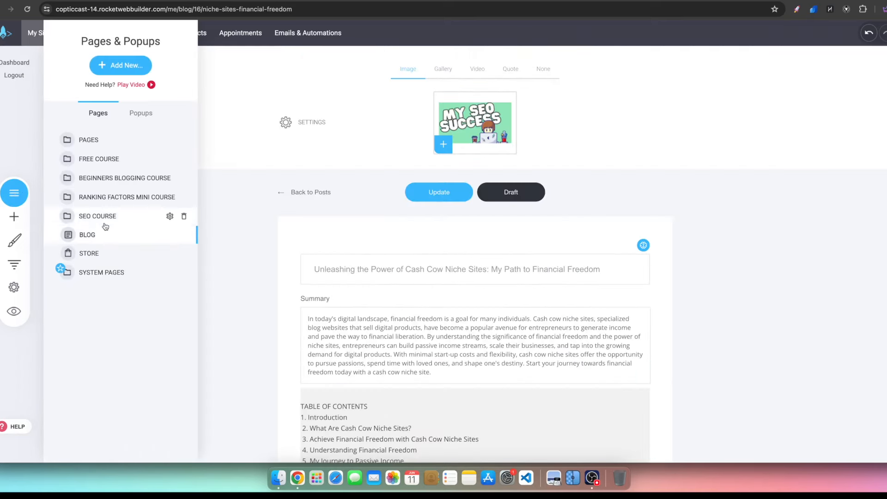
click(113, 66)
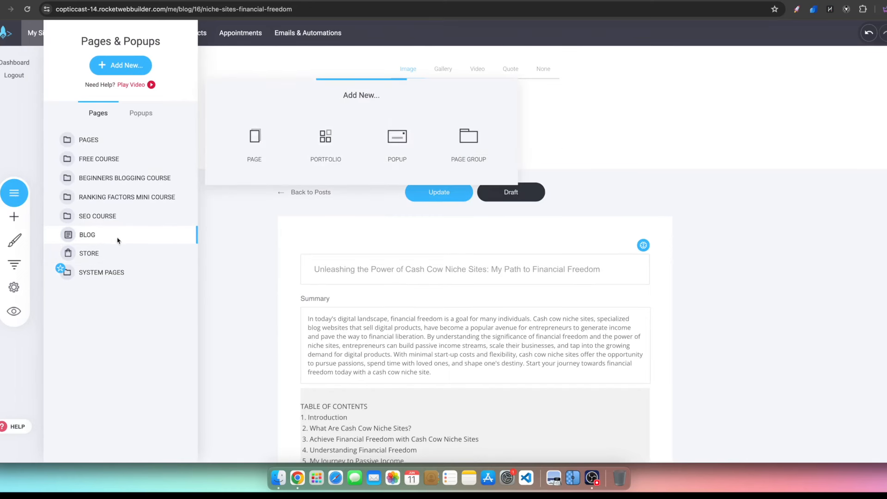
click(213, 256)
- Look through the post in the editor from the table of contents to the affiliate and product sales income sections, checking the available widgets
scroll(406, 323, down, 4)
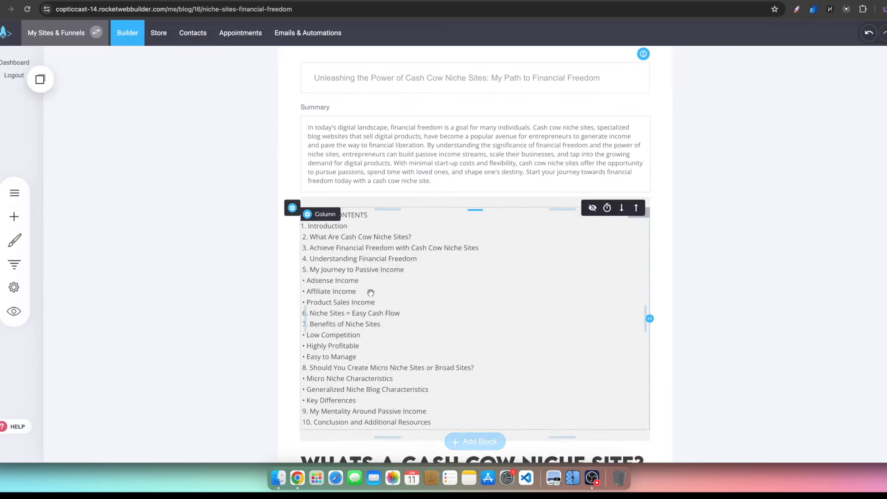
scroll(370, 295, down, 8)
scroll(467, 319, down, 10)
scroll(467, 319, down, 20)
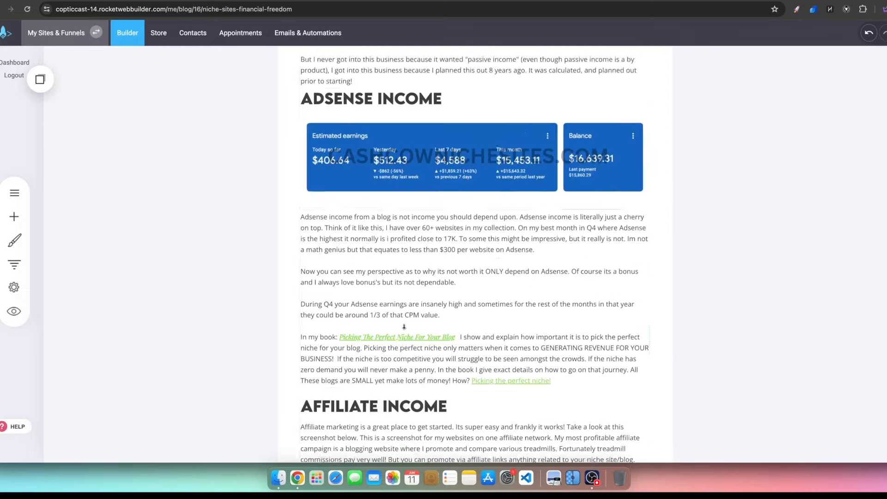
scroll(528, 294, down, 3)
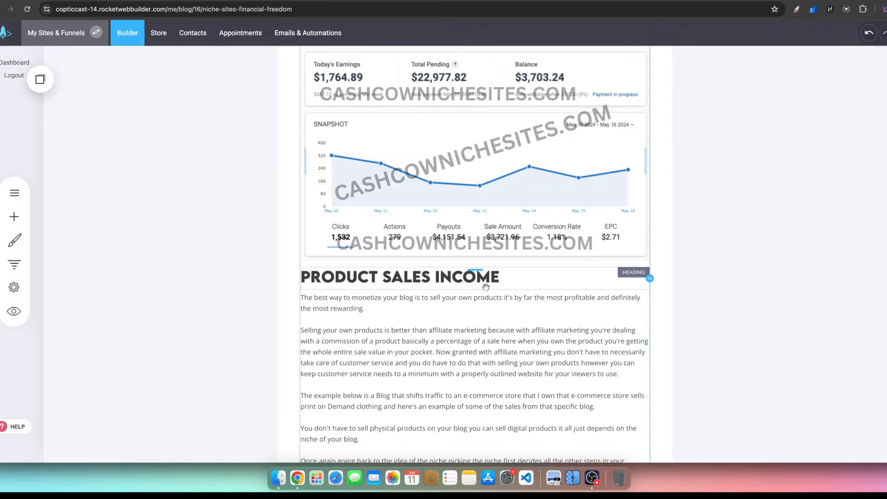
scroll(529, 294, up, 2)
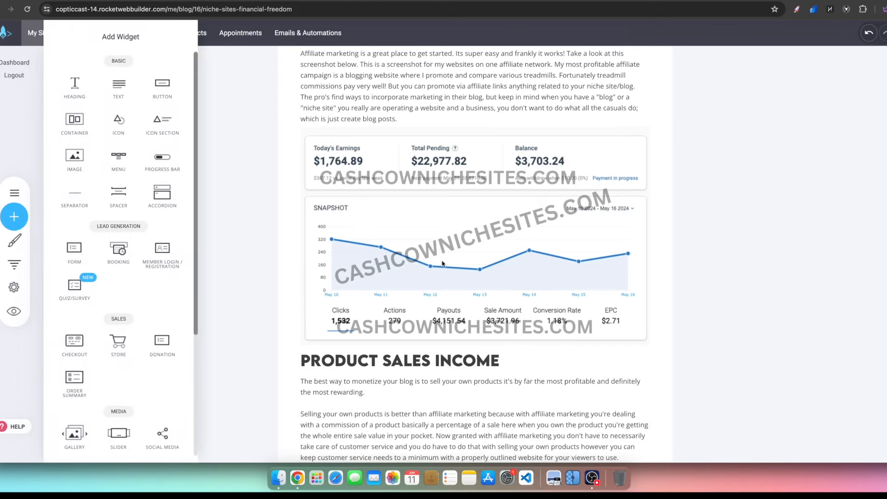
click(650, 124)
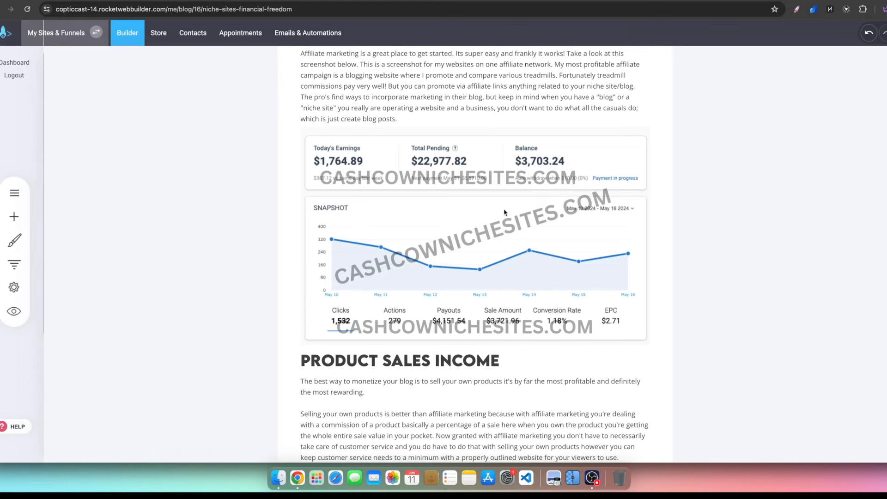
- Add an empty line after the Affiliate Income paragraph, directly above the earnings screenshot
scroll(539, 178, up, 2)
click(540, 178)
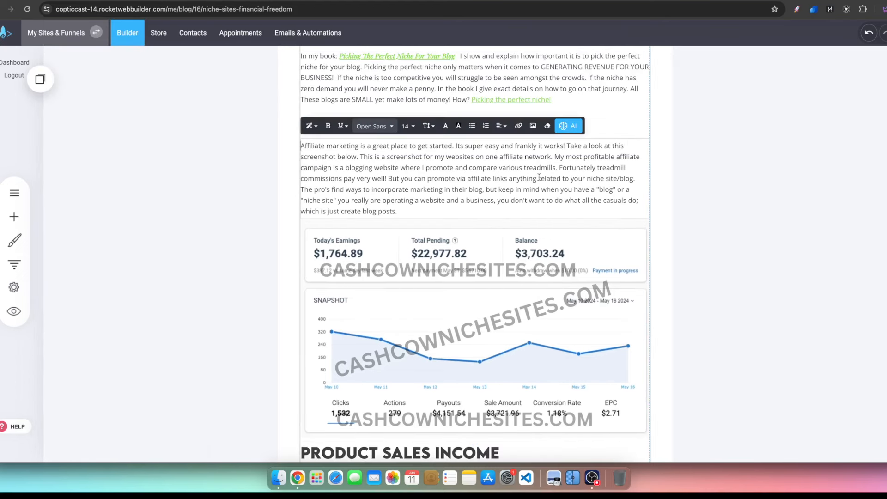
click(412, 209)
key(Return)
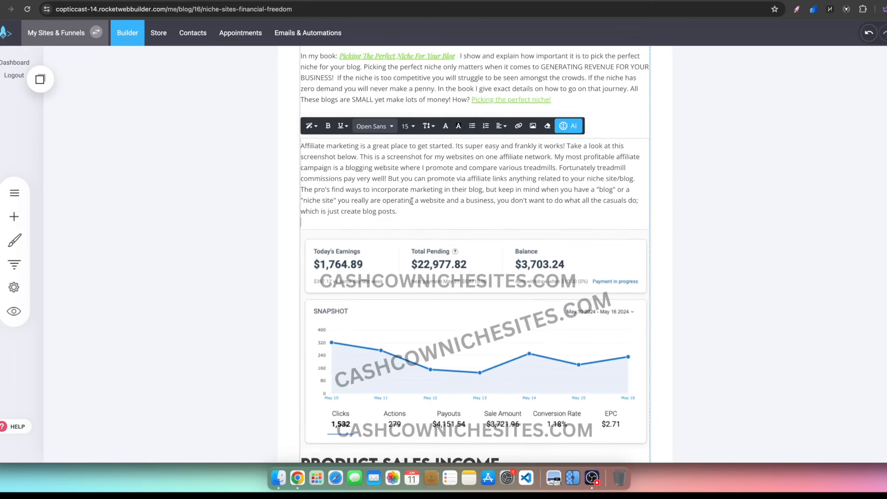
- Look over the text block's AI assistant and its writing tone choices for improving content, leaving without generating anything
click(570, 125)
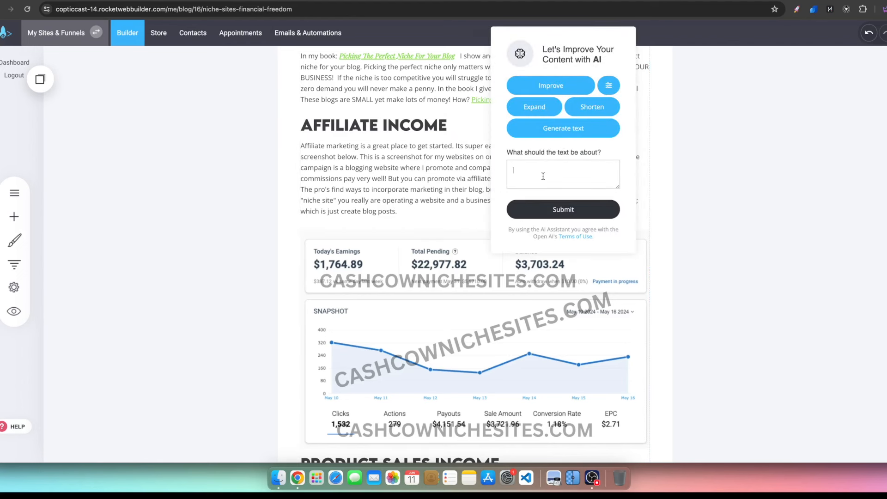
click(612, 87)
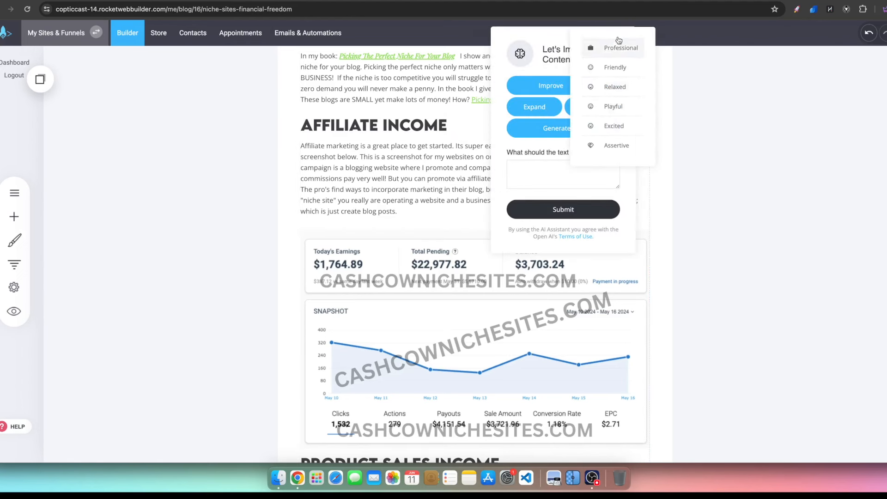
click(543, 74)
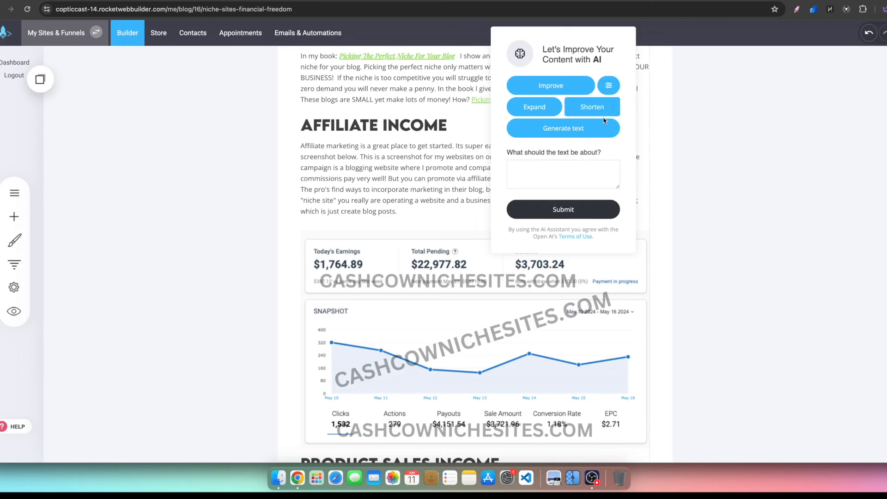
click(696, 176)
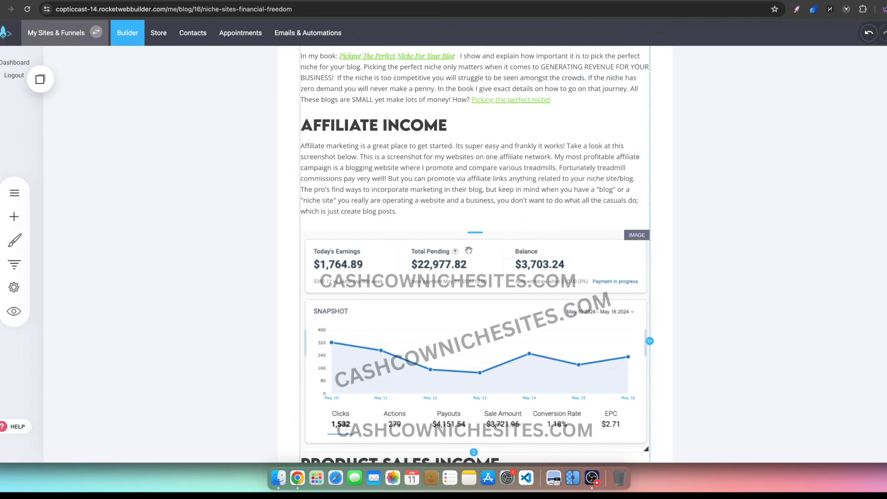
- Go back up the post to the SEO success video, and close the post editor and the published niche sites article
scroll(385, 300, down, 3)
scroll(359, 293, up, 3)
scroll(358, 293, up, 10)
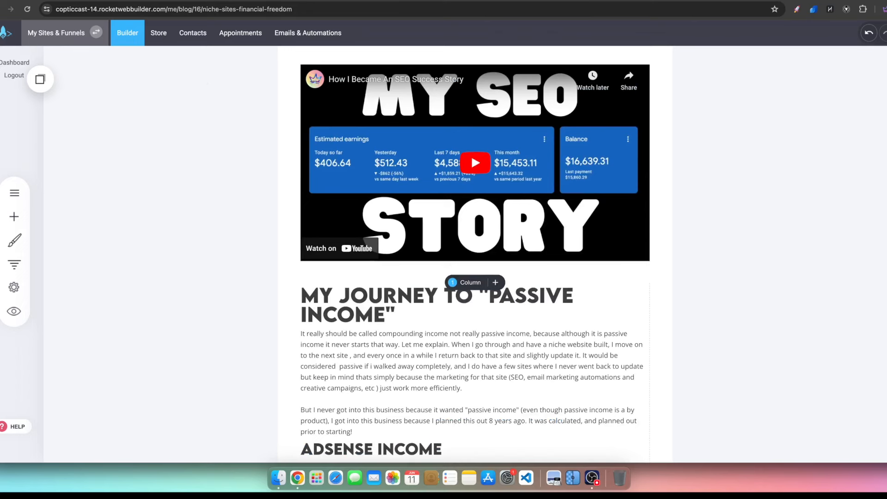
key(super+w)
click(473, 155)
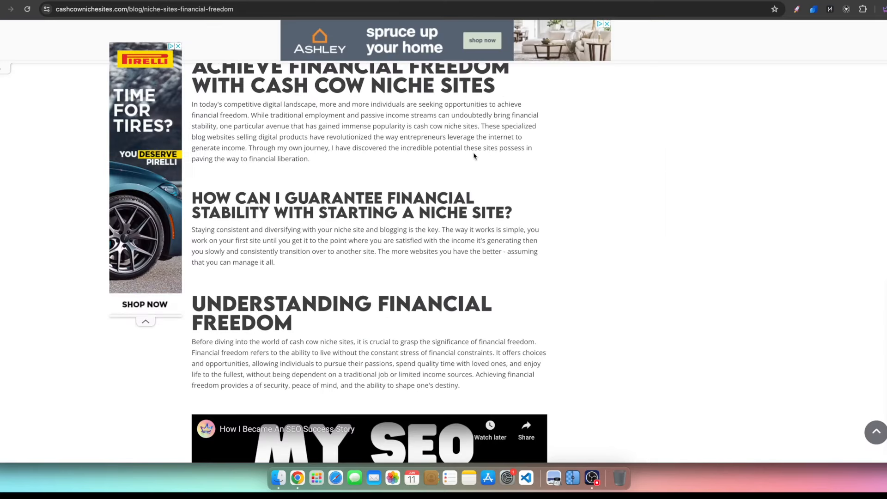
scroll(474, 156, up, 2)
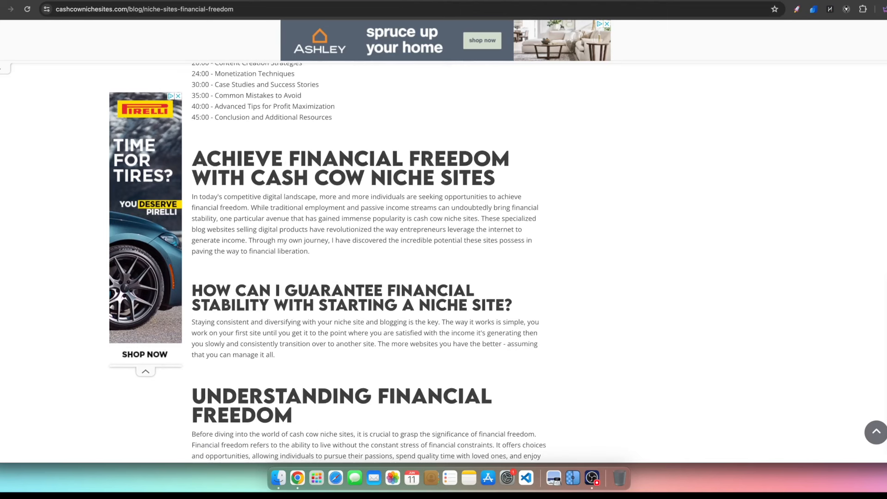
key(super+w)
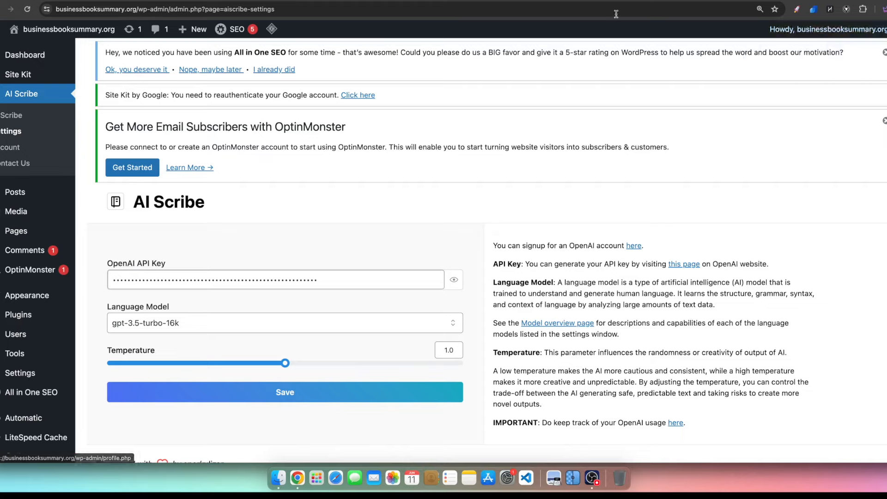
- Open sparkulizer.com in a new incognito window
click(886, 9)
click(821, 52)
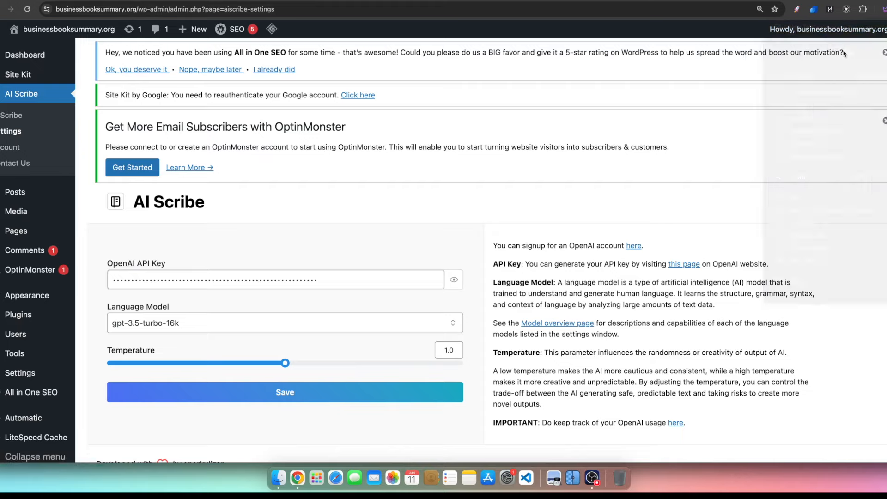
text(sparkulizer.com)
key(Return)
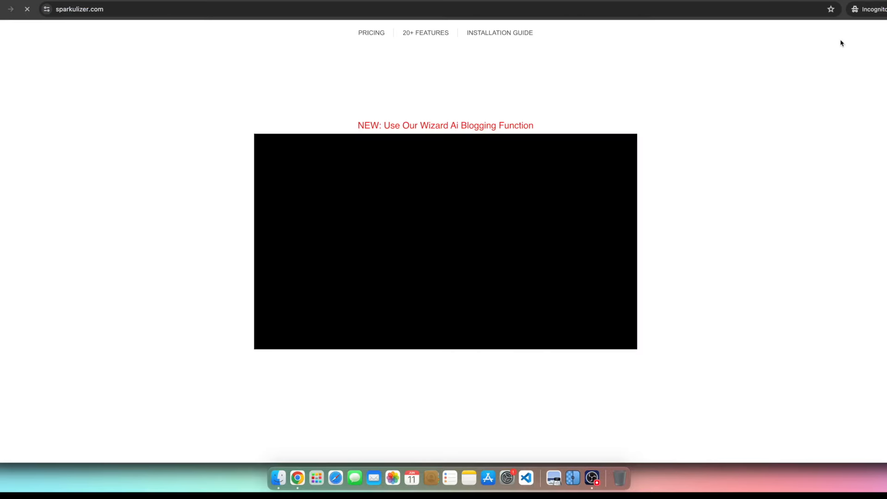
- Look through the Sparkulizer page from the WordPress AI writer introduction and the tools overview to the pricing plans
scroll(747, 157, down, 2)
scroll(747, 157, down, 15)
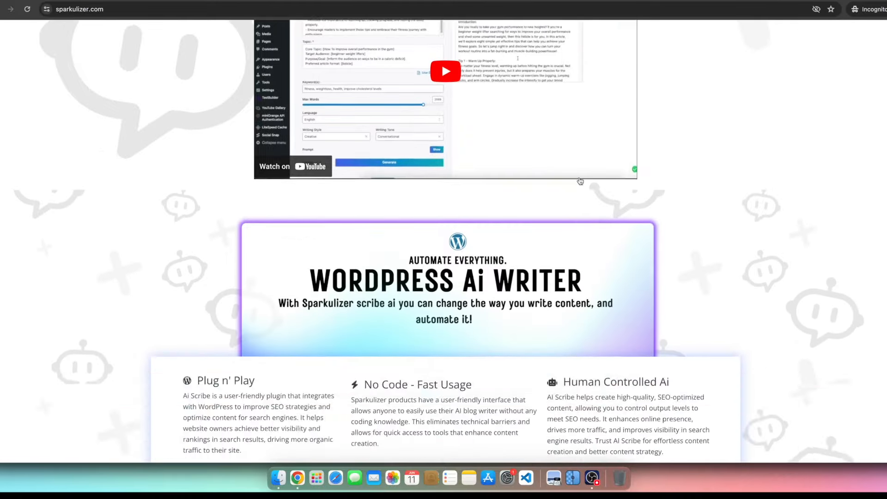
scroll(640, 170, up, 2)
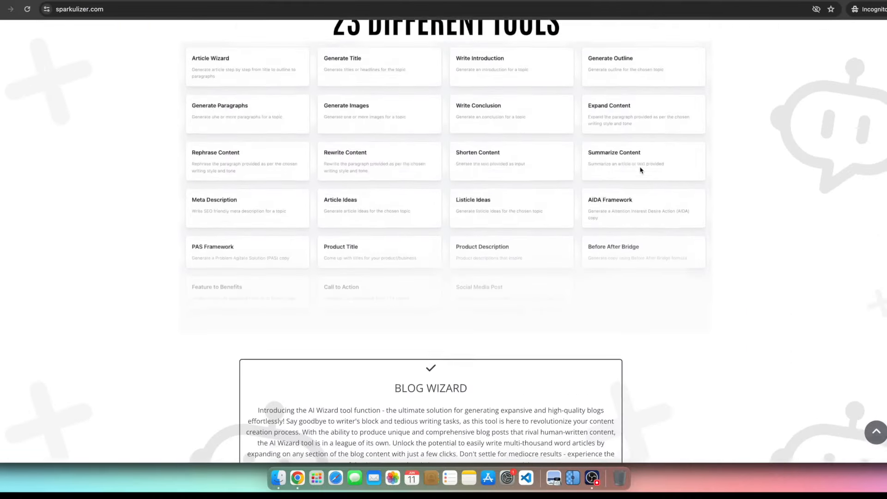
scroll(640, 170, down, 10)
scroll(640, 174, down, 20)
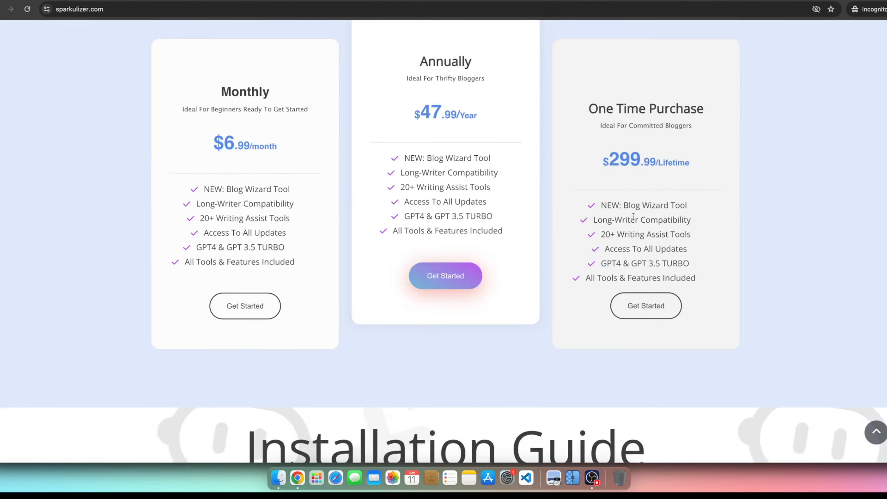
scroll(634, 217, up, 2)
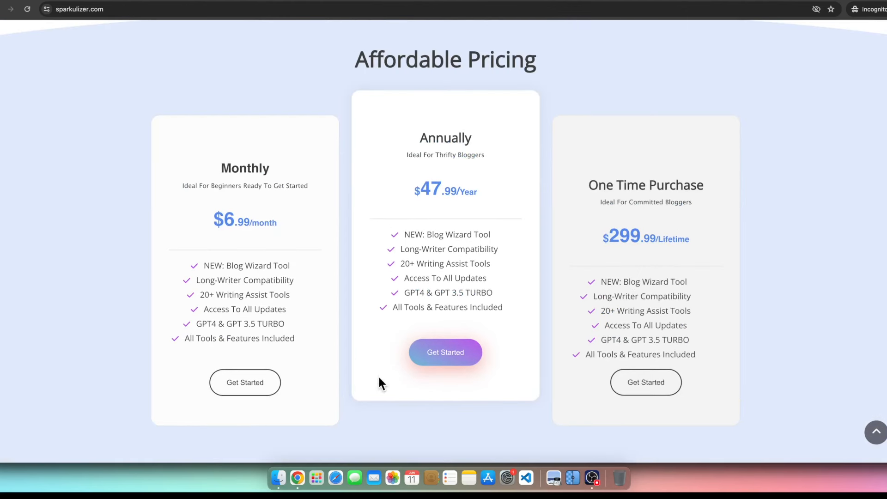
- Compare the monthly, annual and lifetime Sparkulizer plans on the pricing cards and in the checkout without buying
click(254, 384)
key(super+w)
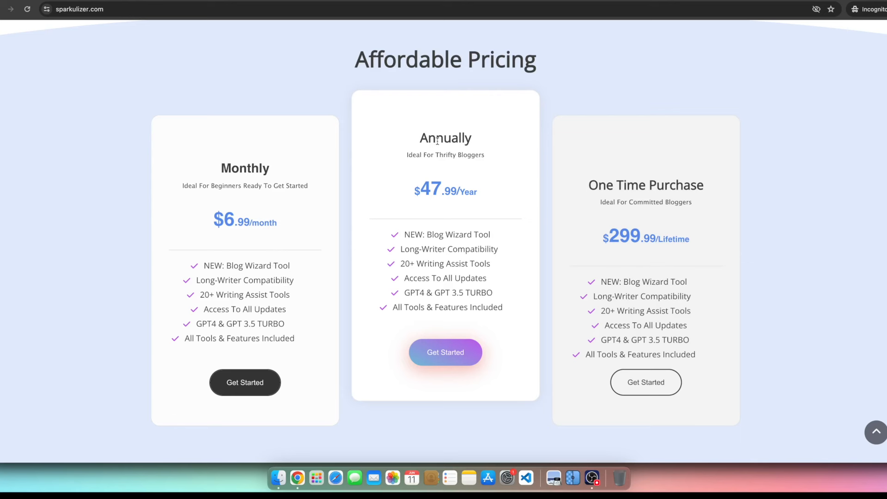
drag(417, 138, 470, 190)
click(419, 192)
drag(621, 240, 692, 236)
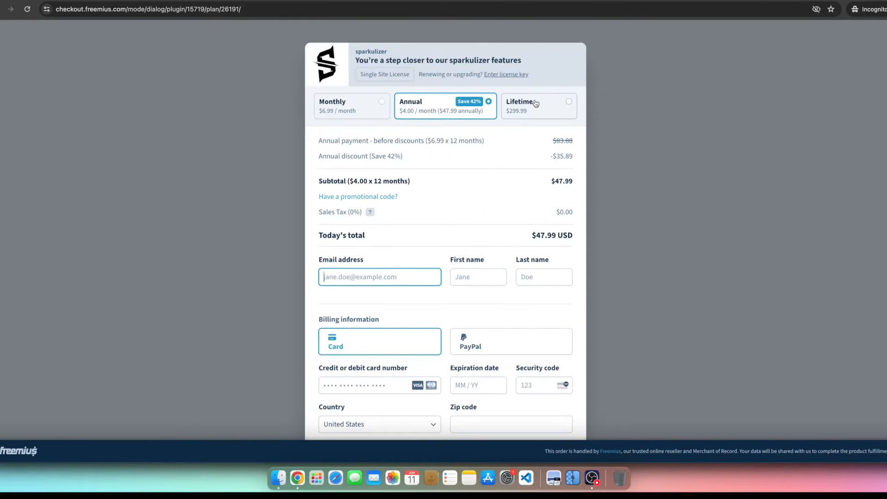
click(535, 102)
click(351, 103)
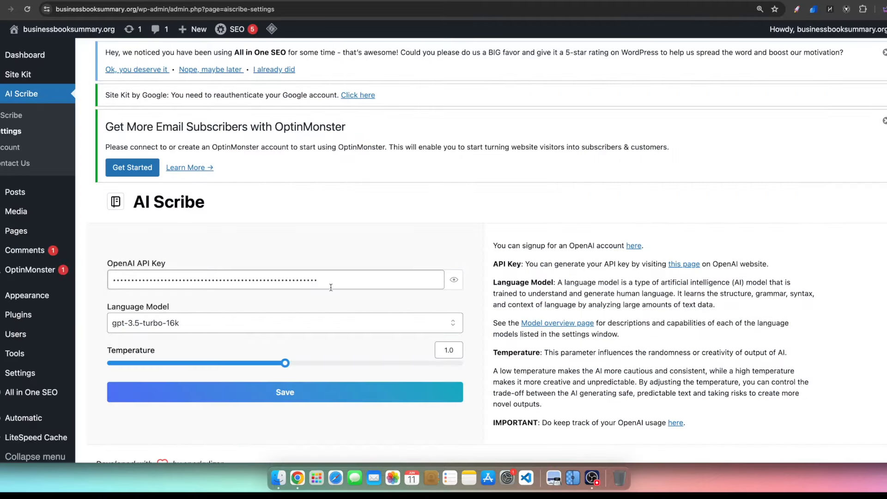
- Paste the OpenAI API key into the AI Scribe settings, save it, and check the available language models
drag(361, 284, 2, 285)
key(super+v)
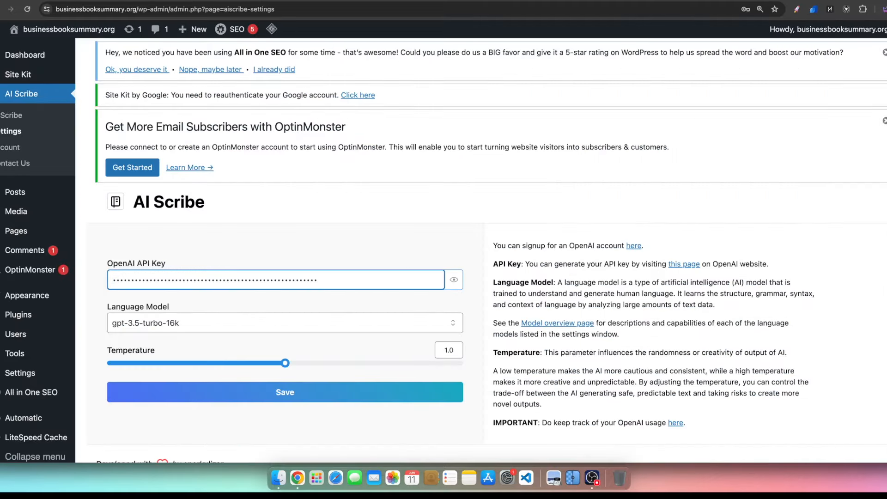
click(281, 397)
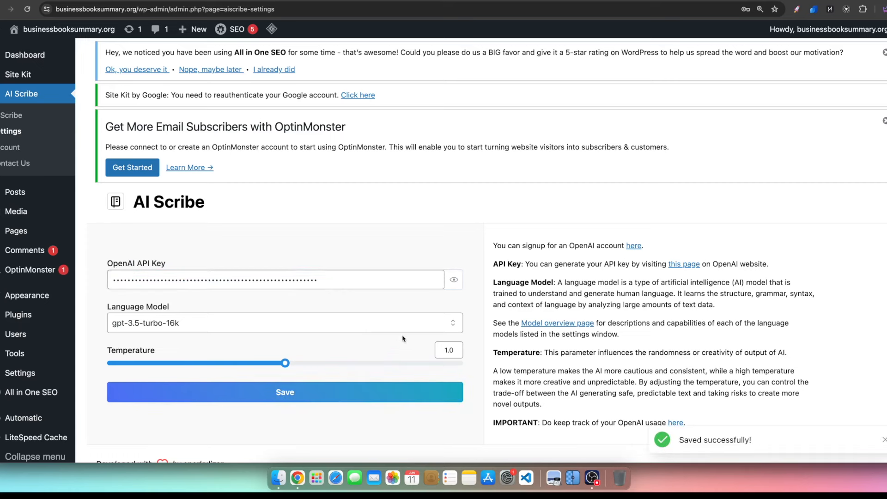
click(352, 323)
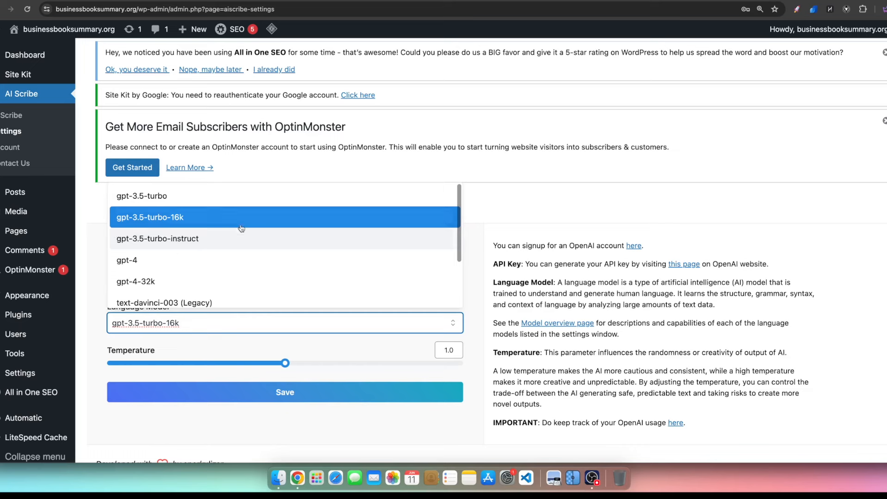
click(558, 216)
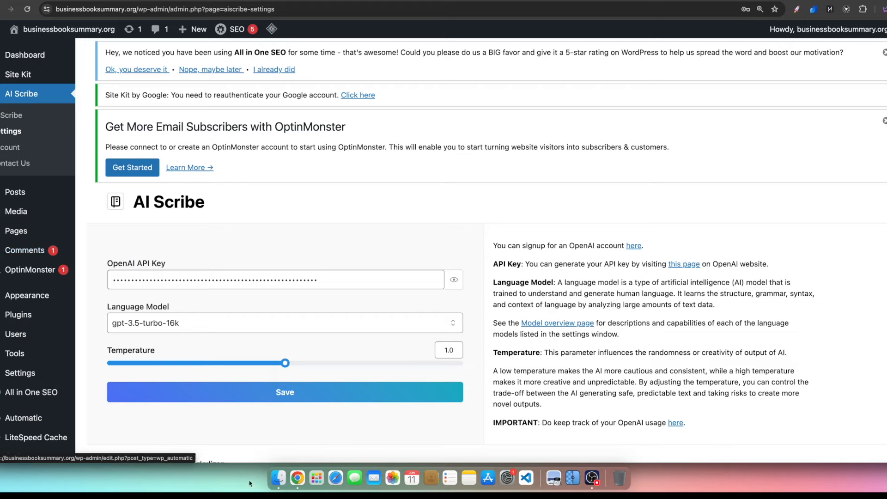
- Multiply 30 by 2400 in Calculator and close it
click(318, 479)
text(calc)
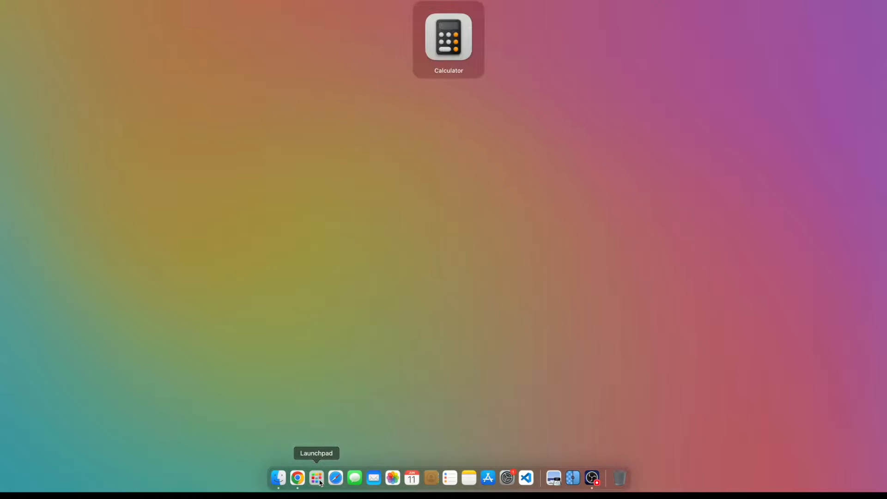
key(Return)
click(564, 252)
click(531, 274)
click(596, 208)
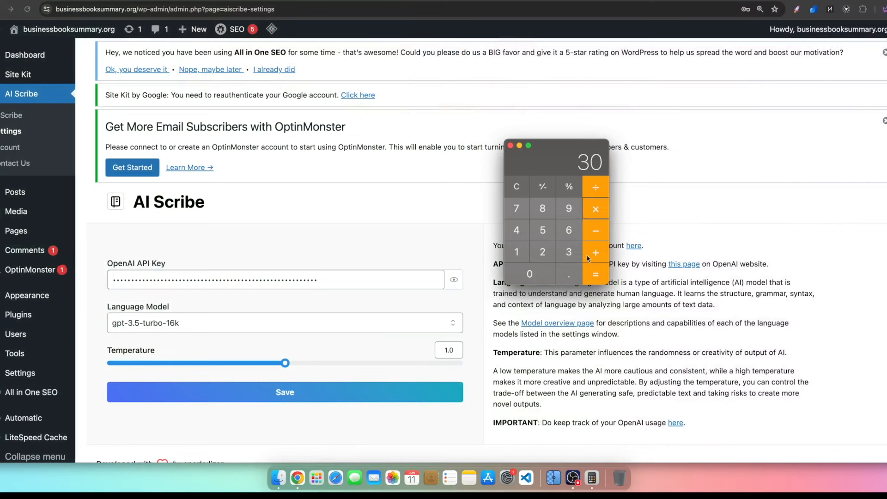
click(541, 251)
click(515, 235)
double_click(534, 272)
click(589, 272)
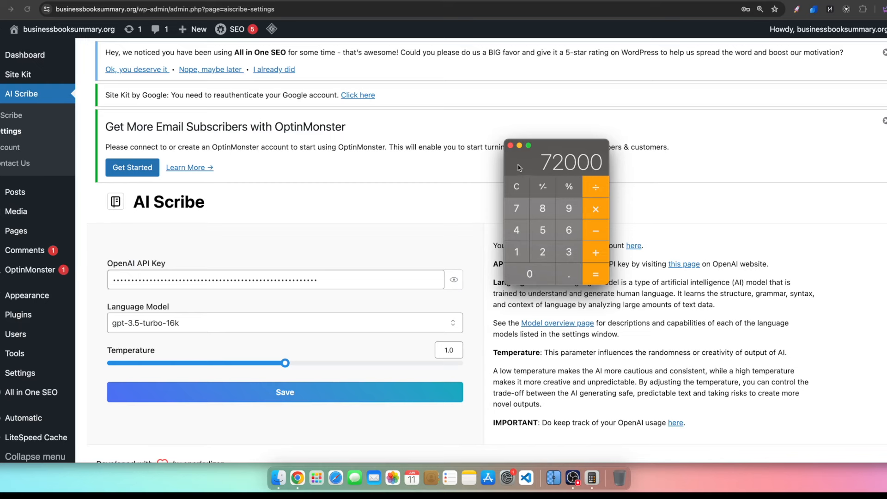
click(511, 146)
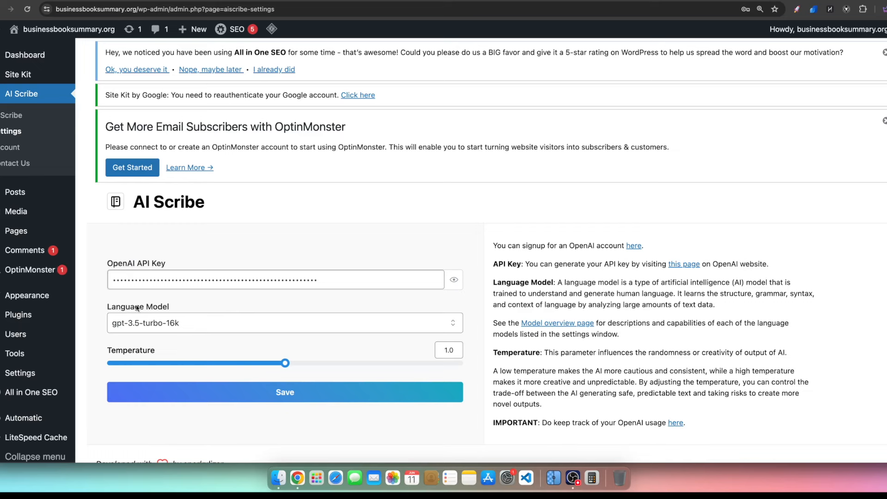
- Check the language model choices again, set the AI Scribe temperature to 1.2 and save the settings
click(328, 323)
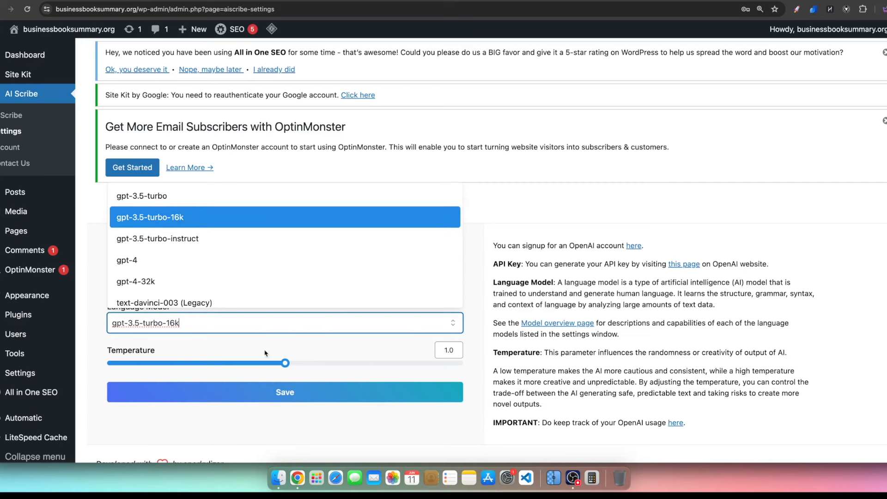
click(286, 364)
drag(286, 365, 322, 370)
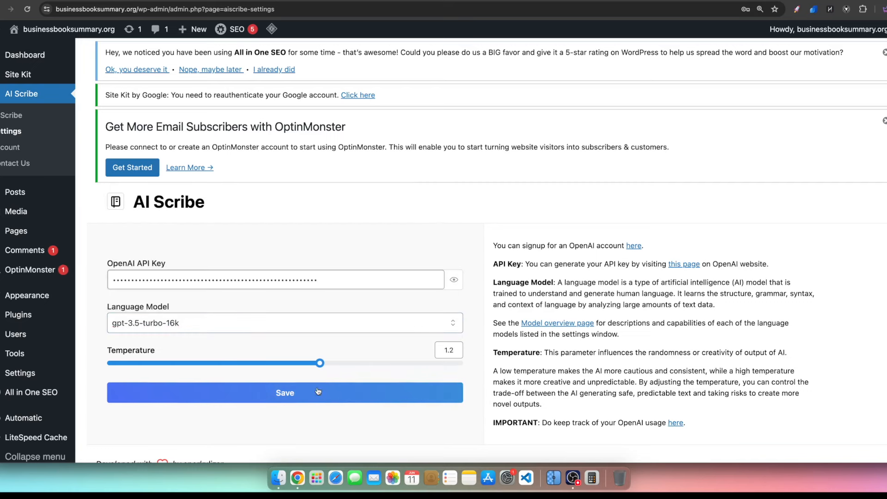
click(318, 392)
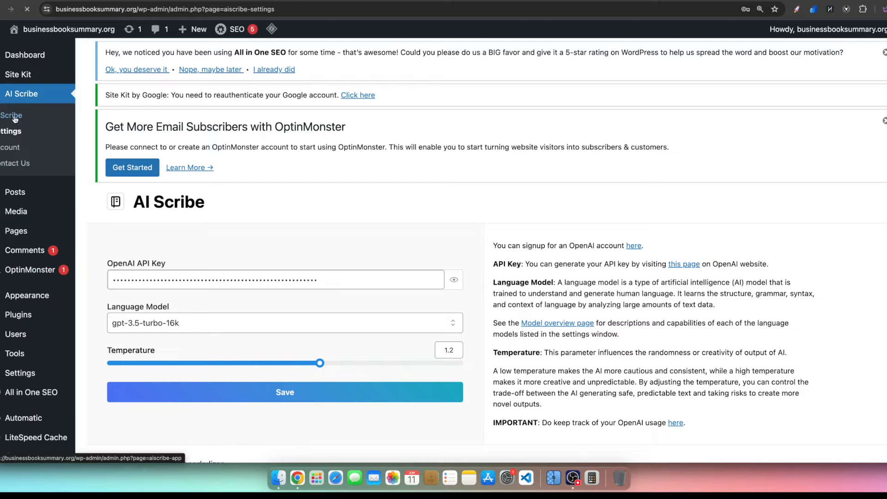
- Open AI Scribe's Article Wizard and look over the topic template, focus keyword, language, style and tone fields of its title stage
scroll(323, 336, down, 3)
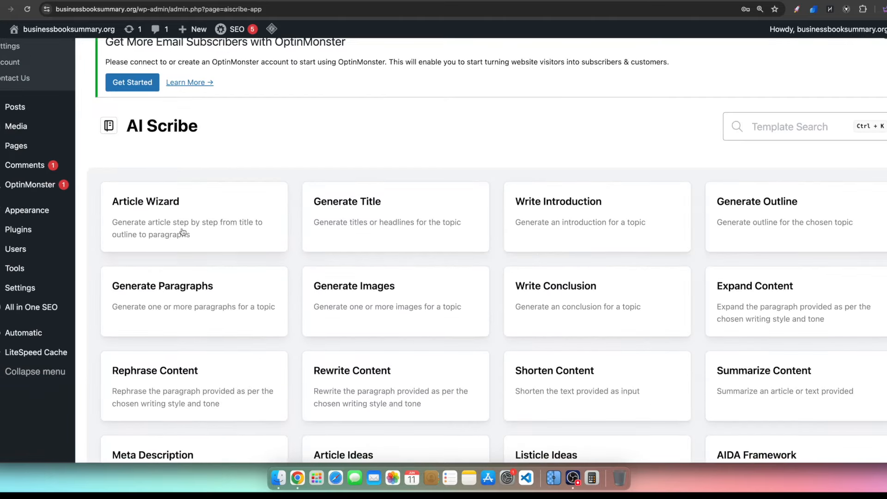
click(196, 202)
scroll(258, 240, down, 4)
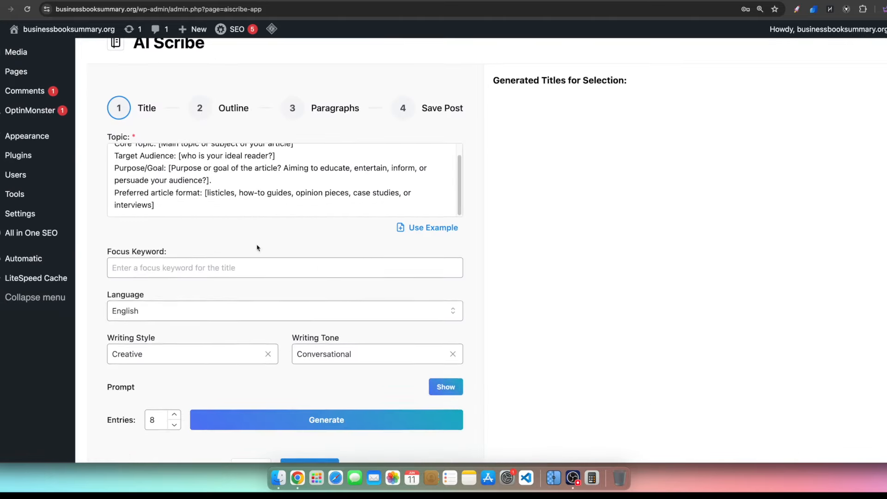
scroll(416, 327, up, 2)
scroll(264, 239, up, 2)
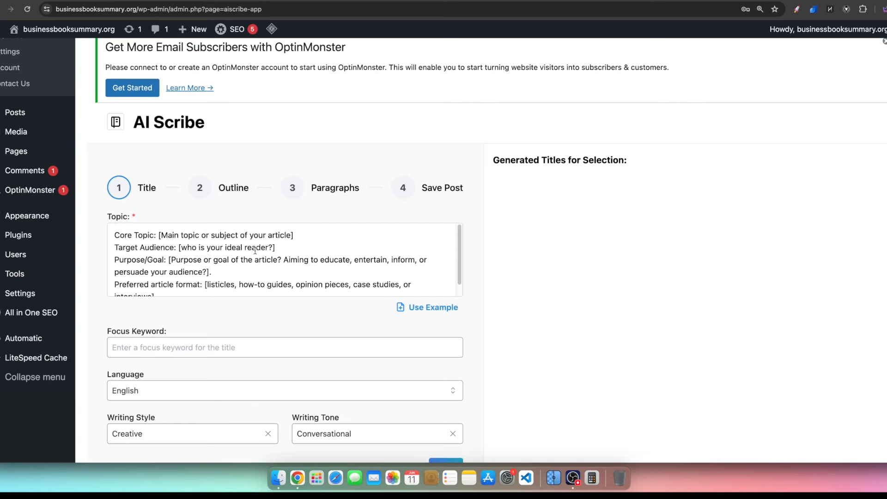
scroll(288, 290, down, 1)
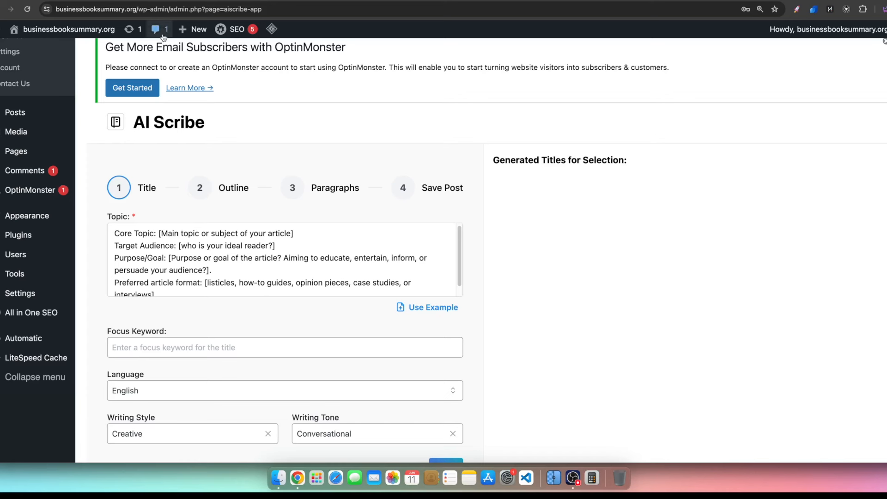
- Visit the public home page of businessbooksummary.org
mouse_move(51, 30)
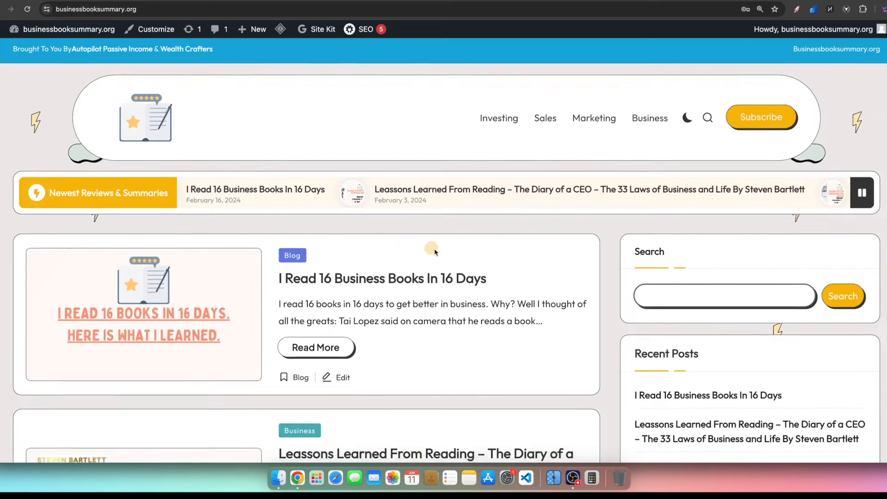
- Look through the book summary posts listed on the businessbooksummary.org home page
scroll(435, 250, down, 5)
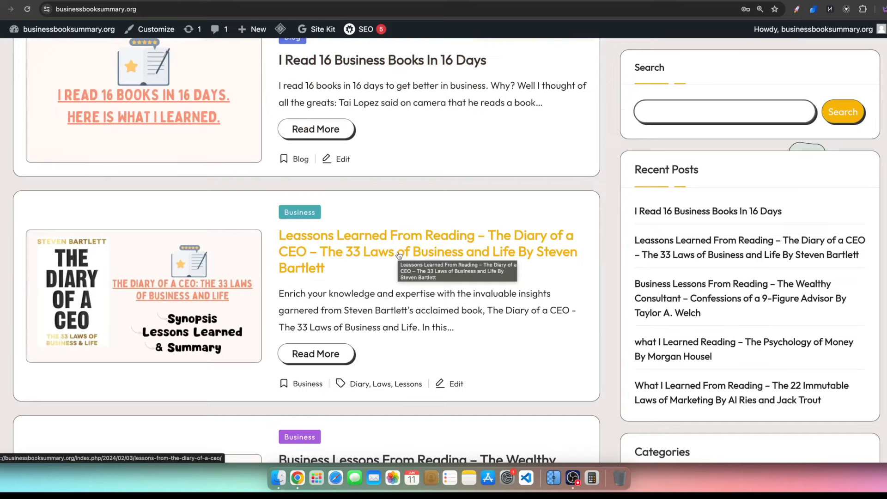
scroll(399, 255, down, 15)
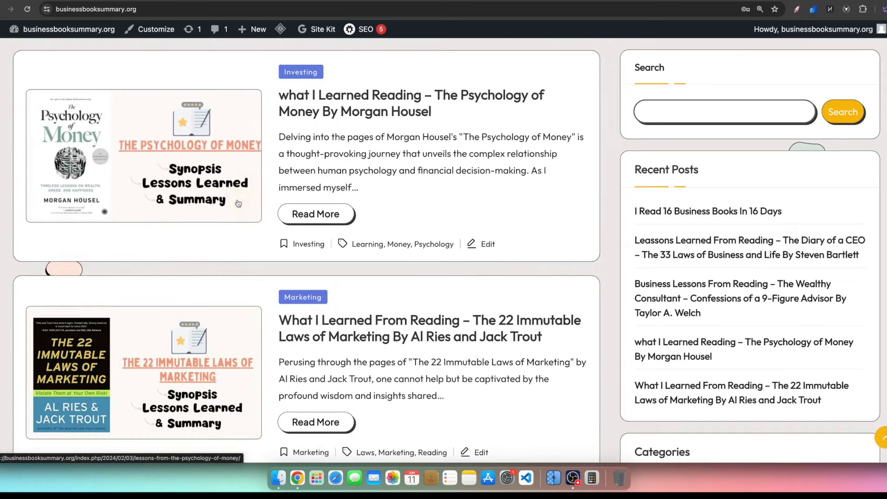
scroll(194, 208, up, 5)
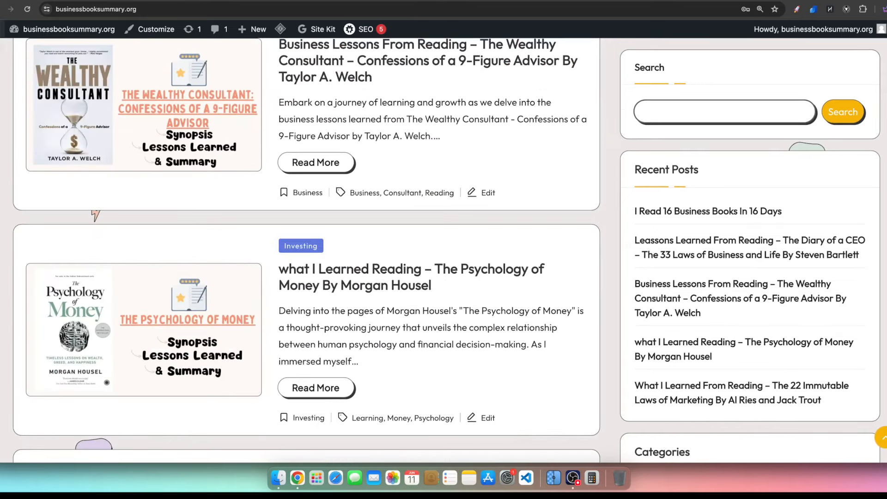
- Return to AI Scribe, open the Article Wizard and set the core topic to "Discipline for business"
click(0, 10)
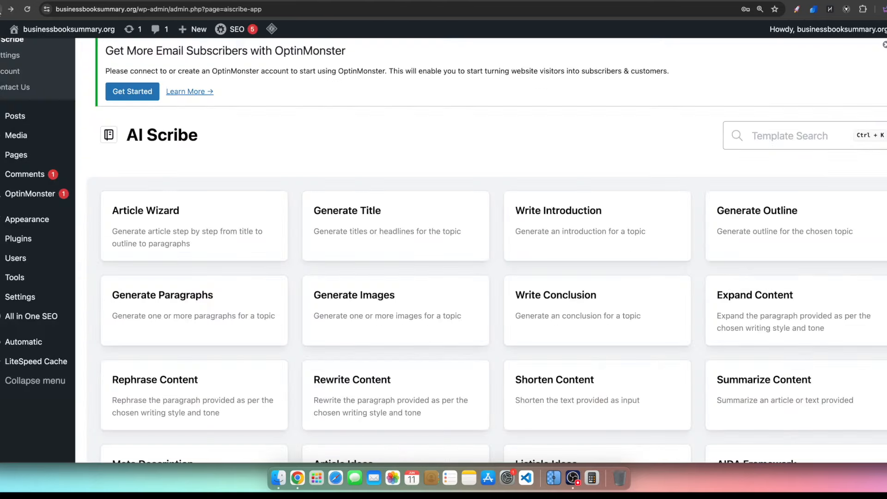
click(207, 206)
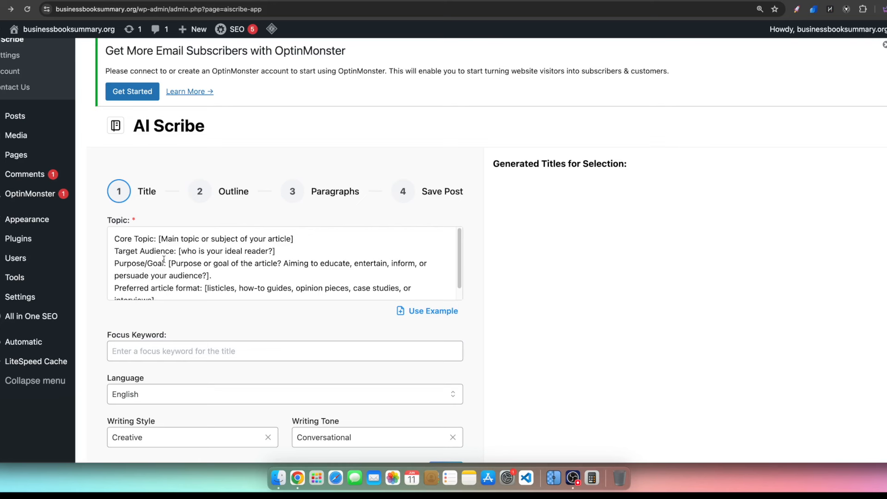
mouse_move(162, 238)
mouse_down()
mouse_move(290, 239)
mouse_move(168, 240)
mouse_up()
double_click(292, 239)
key(BackSpace)
key(BackSpace)
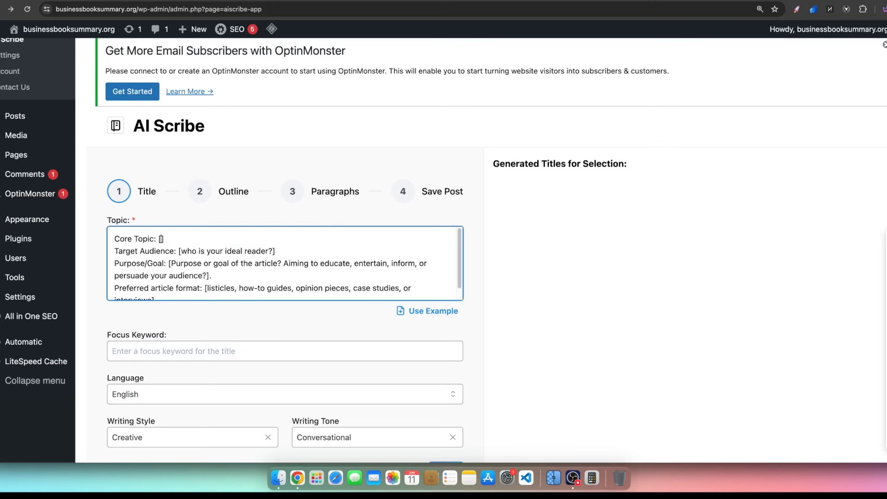
text(Do)
key(BackSpace)
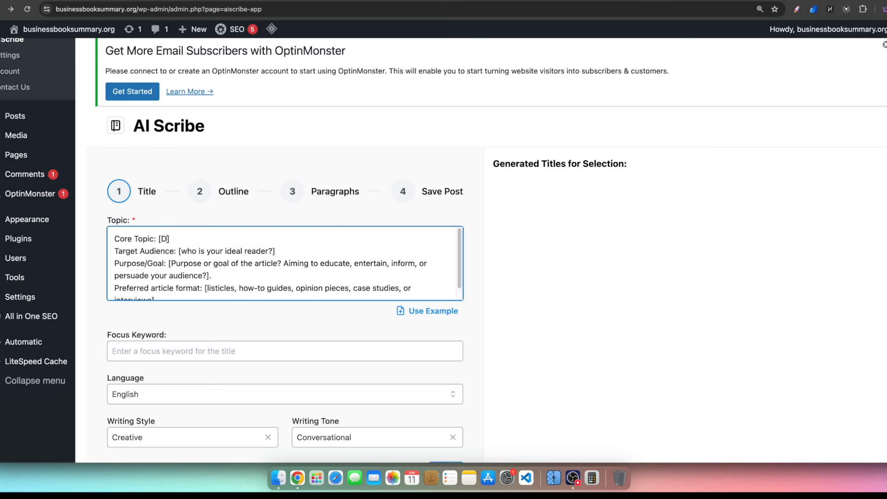
text(iscipline for business)
- Replace the target audience placeholder in the topic template with "beginner business owners"
click(211, 251)
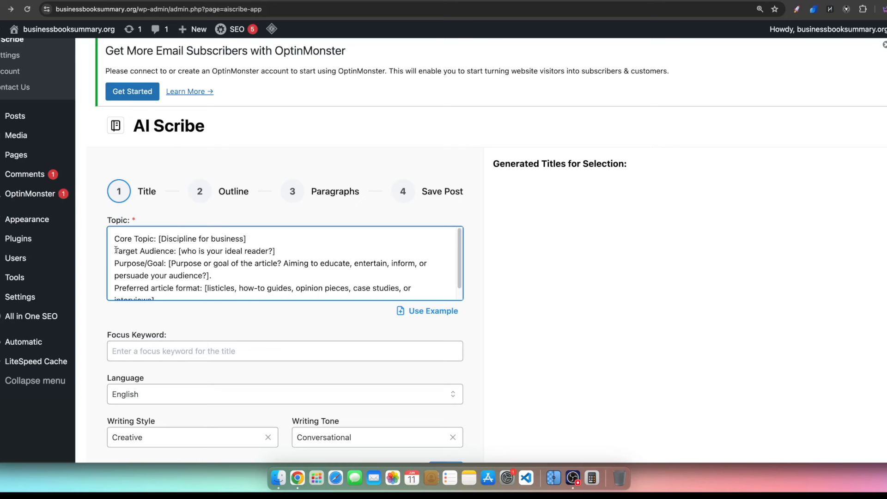
drag(181, 251, 273, 252)
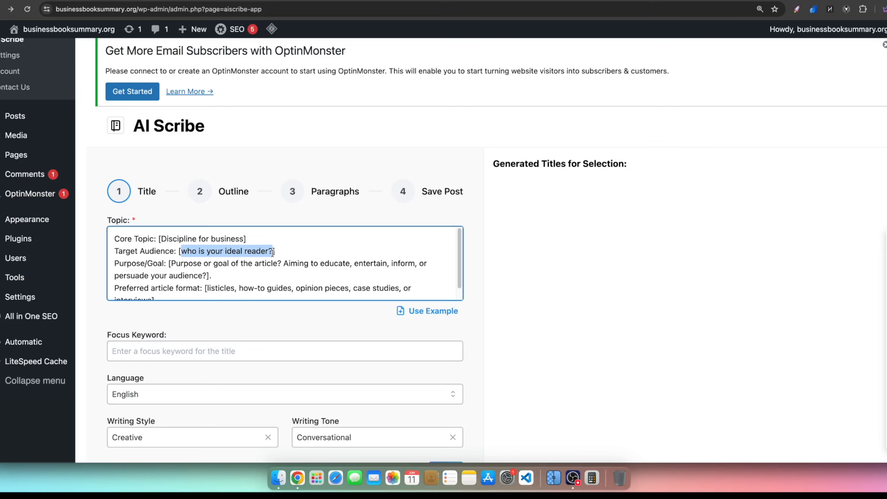
text(beginner )
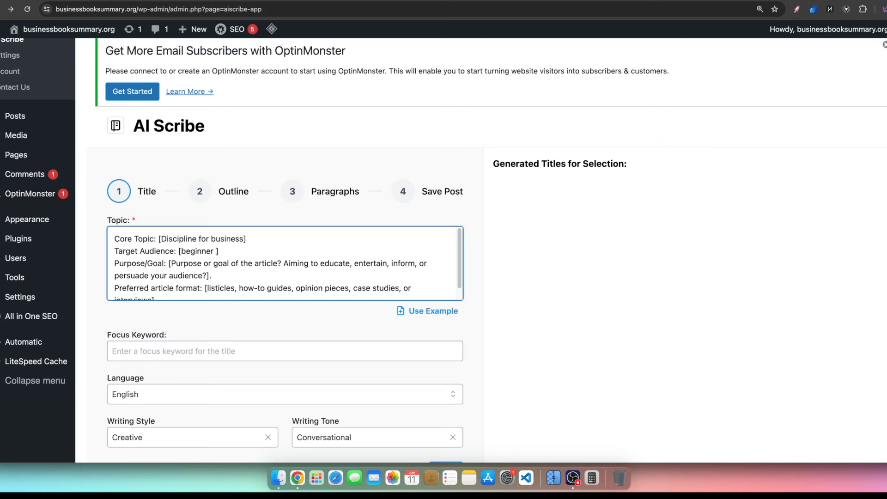
text(business owners)
- Set the purpose to "persuade business owners to prioritize their disciplinary habits so that they can preform better in business and achieve greater success"
drag(171, 264, 156, 275)
click(153, 276)
drag(114, 274, 170, 264)
key(BackSpace)
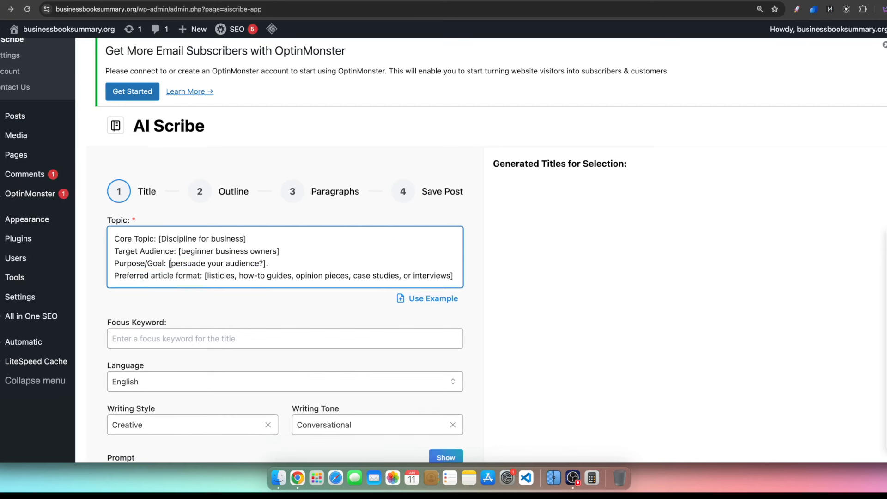
drag(205, 262, 263, 259)
key(BackSpace)
text(business owners to prioritize their disciplinary habits so that they can preform better in business and achieve greater success)
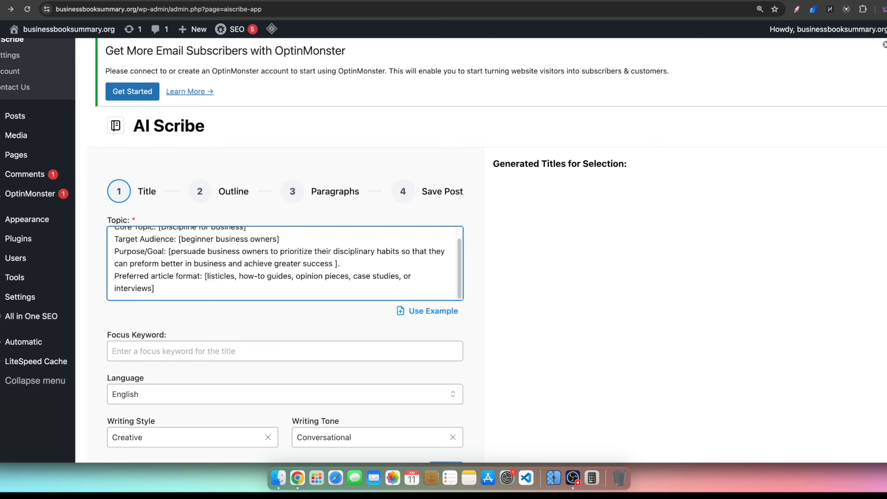
- Reduce the preferred article format in the topic template to "listicles * how-to guides"
key(BackSpace)
text(*)
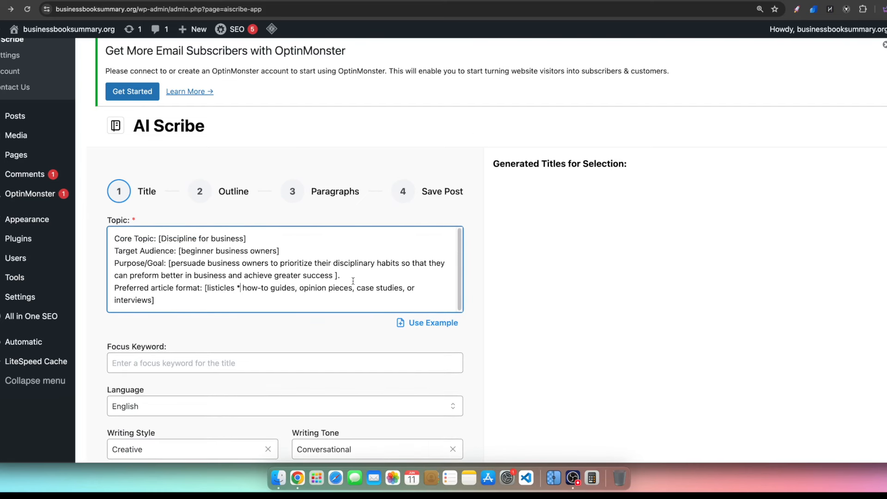
drag(298, 287, 152, 302)
key(BackSpace)
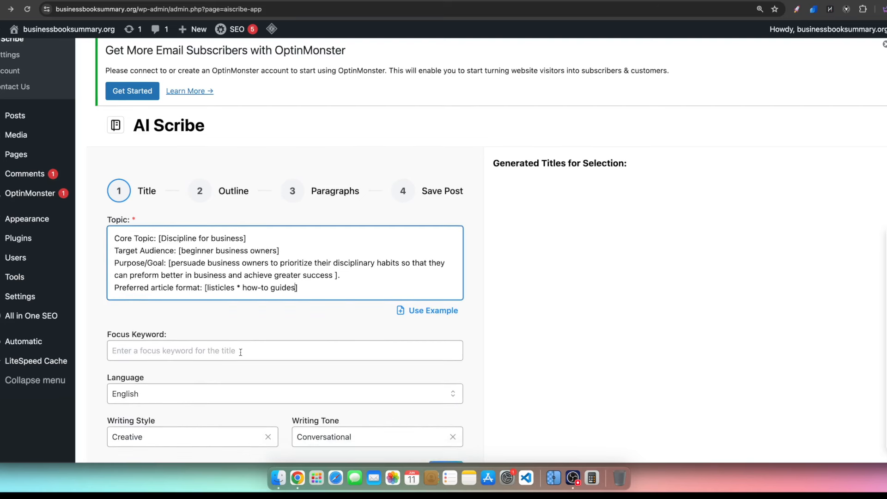
- Copy the core topic into the focus keyword and edit it to read "Discipline, business,"
scroll(240, 352, down, 2)
drag(161, 190, 245, 191)
key(super+c)
click(150, 304)
key(super+v)
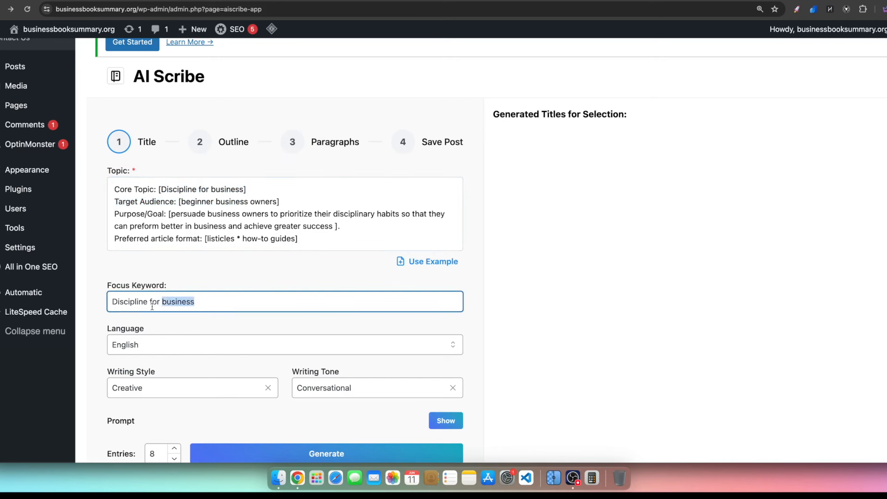
double_click(152, 303)
key(BackSpace)
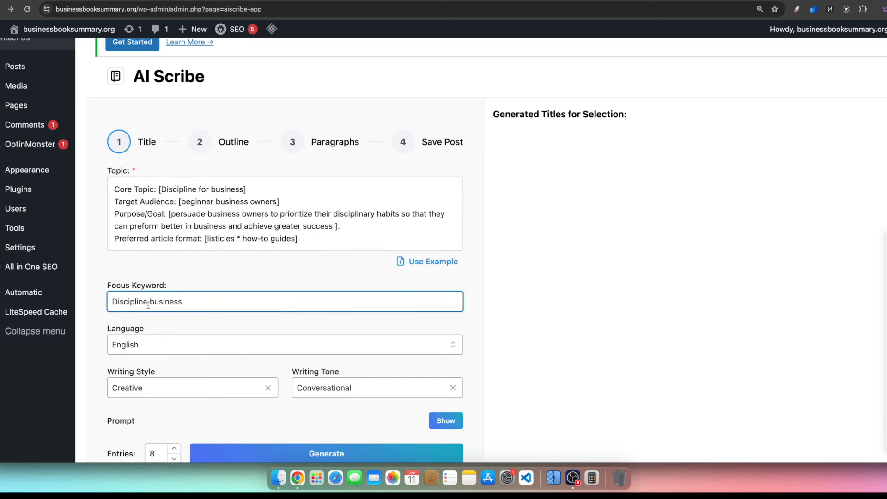
text(,)
key(End)
text(,)
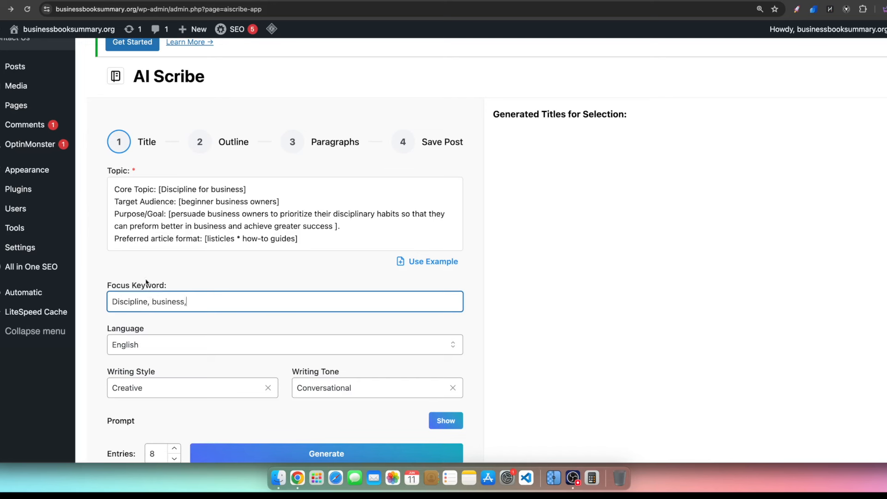
- Set the writing style to Informative and the writing tone to Informal
click(210, 383)
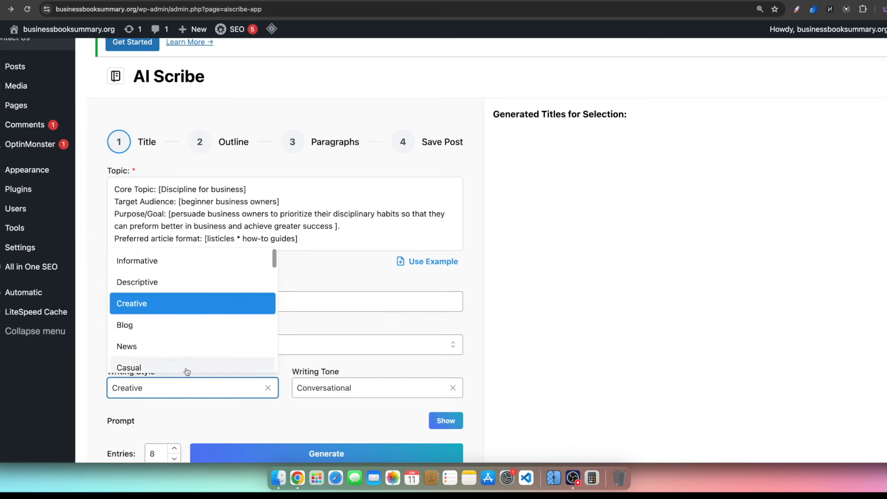
click(137, 261)
click(333, 387)
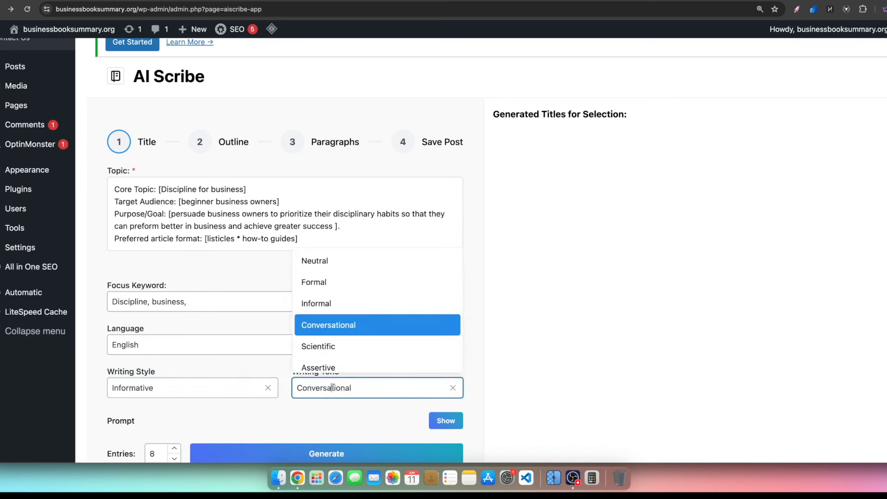
scroll(345, 335, down, 1)
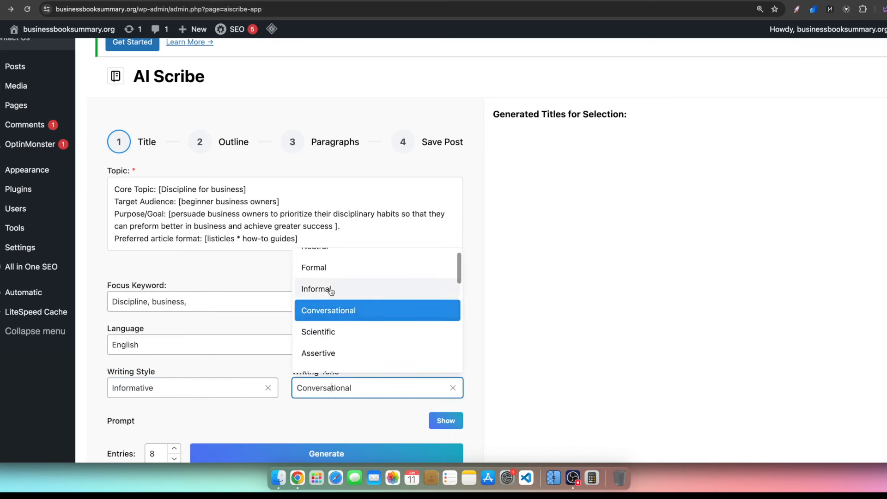
click(326, 289)
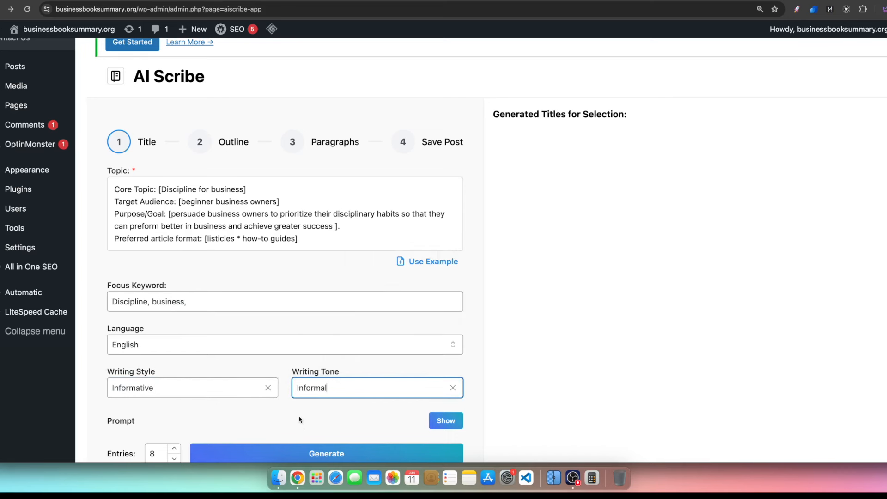
- Keep the number of entries at 8 and generate the article titles
scroll(299, 418, down, 3)
click(173, 376)
click(173, 376)
click(174, 365)
click(174, 367)
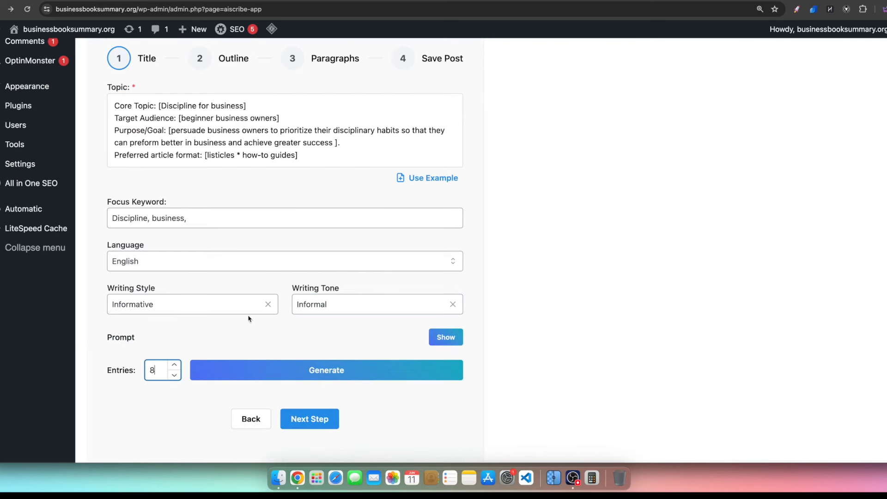
click(339, 370)
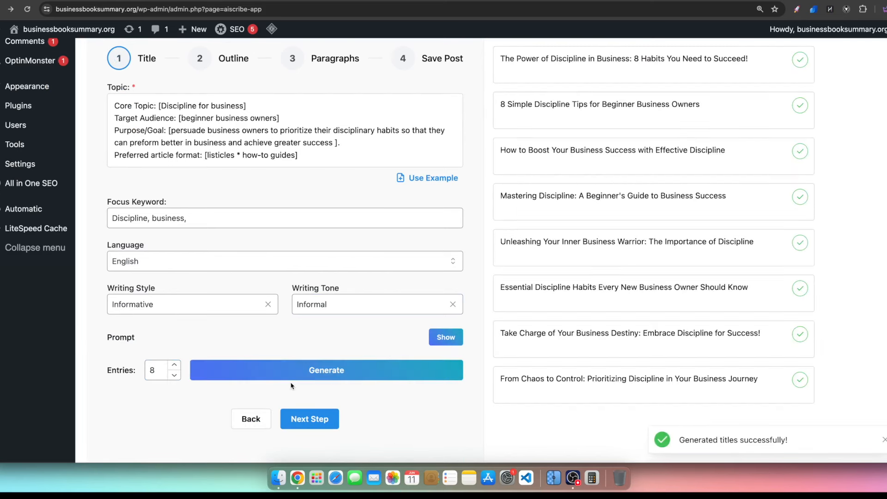
- Review the generated titles, select "8 Simple Discipline Tips for Beginner Business Owners" and continue to the outline stage
scroll(517, 364, up, 3)
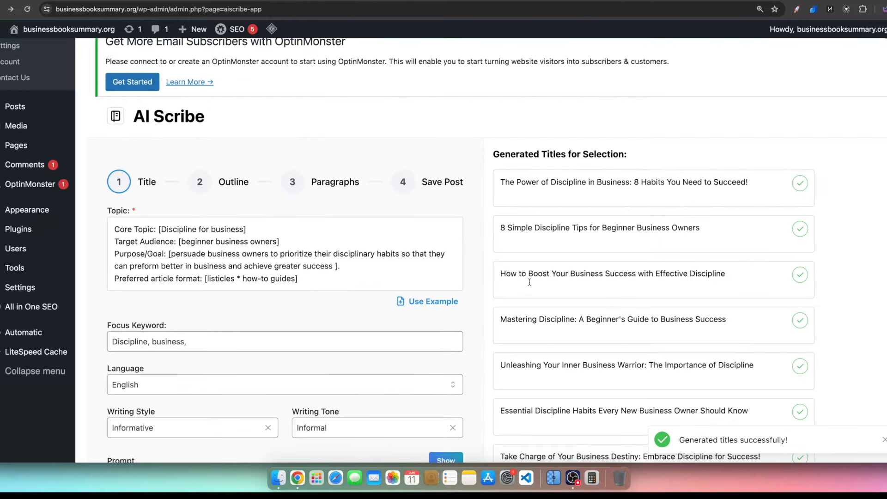
scroll(530, 284, down, 2)
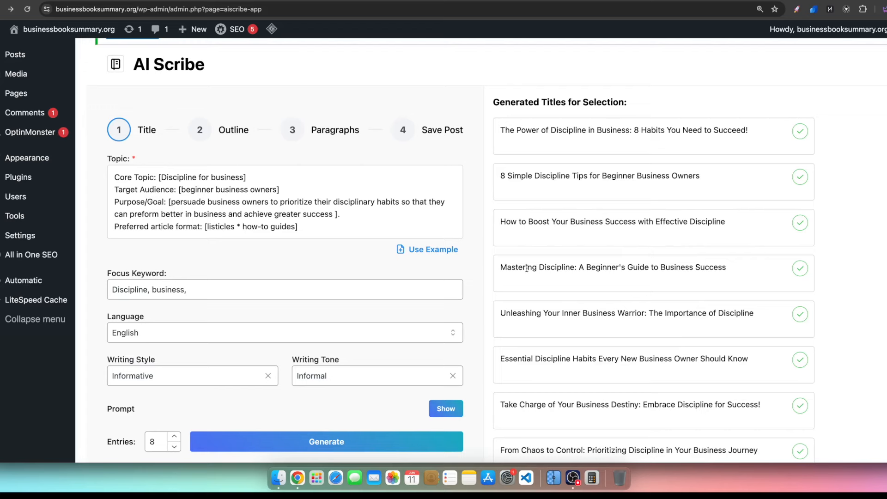
scroll(584, 256, down, 1)
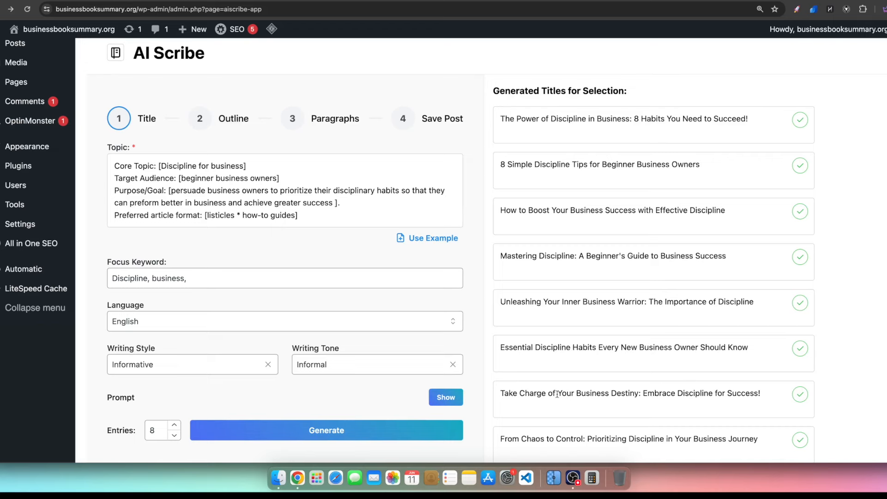
scroll(597, 398, down, 4)
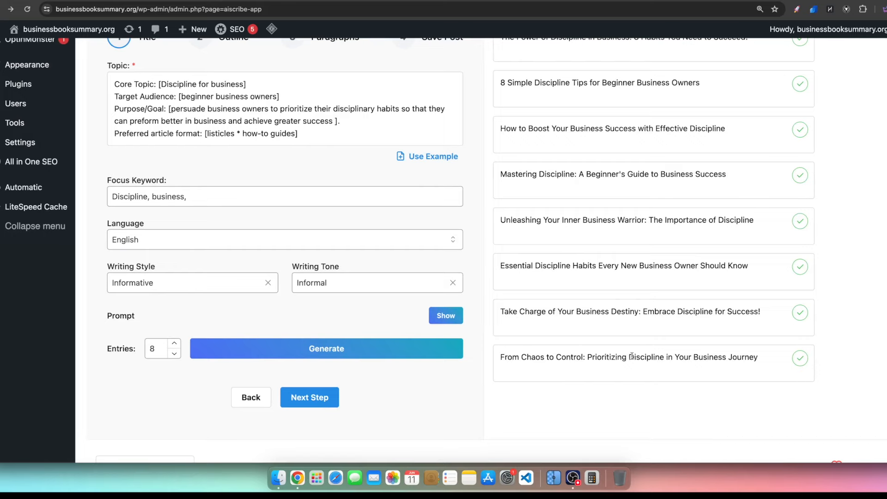
scroll(685, 360, up, 4)
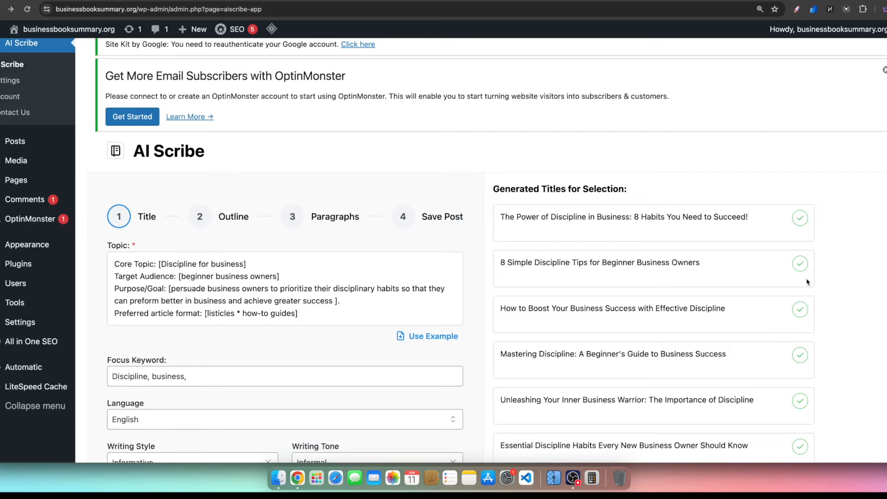
click(800, 264)
scroll(831, 253, down, 4)
click(309, 398)
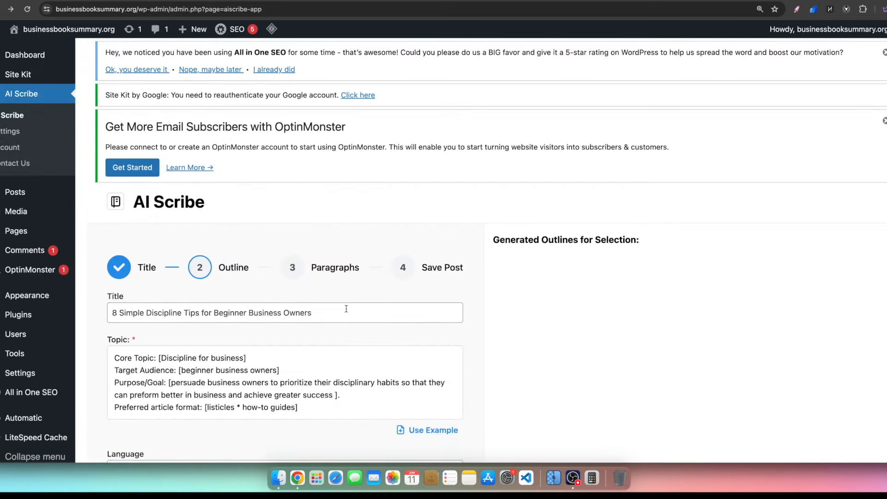
- Check the title, core topic, audience, purpose, format and writing settings carried over to the outline stage
drag(347, 309, 85, 311)
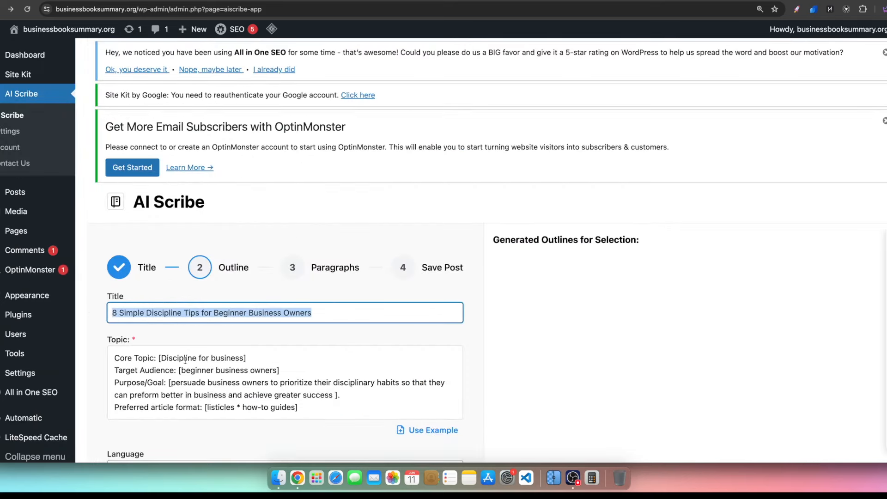
drag(172, 359, 245, 359)
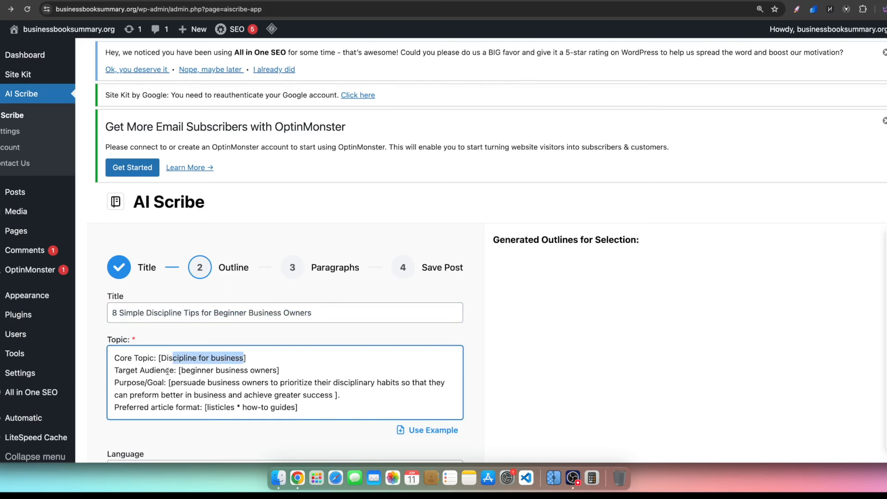
drag(184, 371, 257, 374)
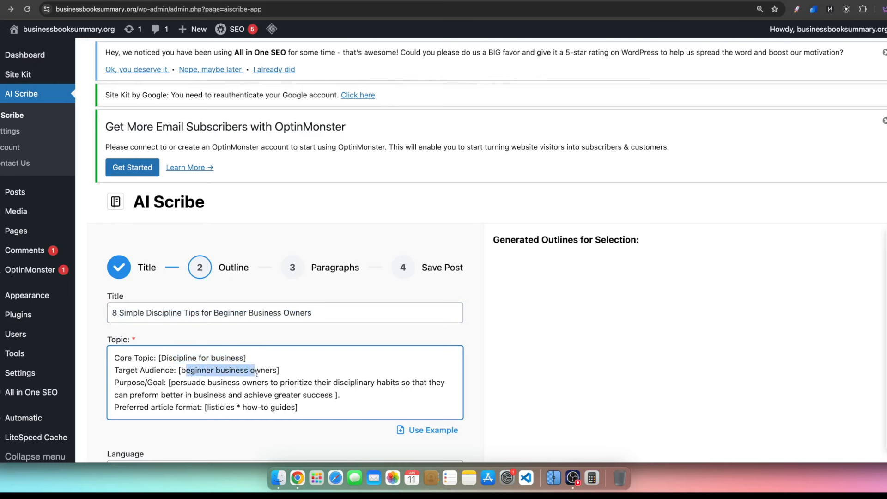
click(131, 388)
drag(172, 382, 327, 389)
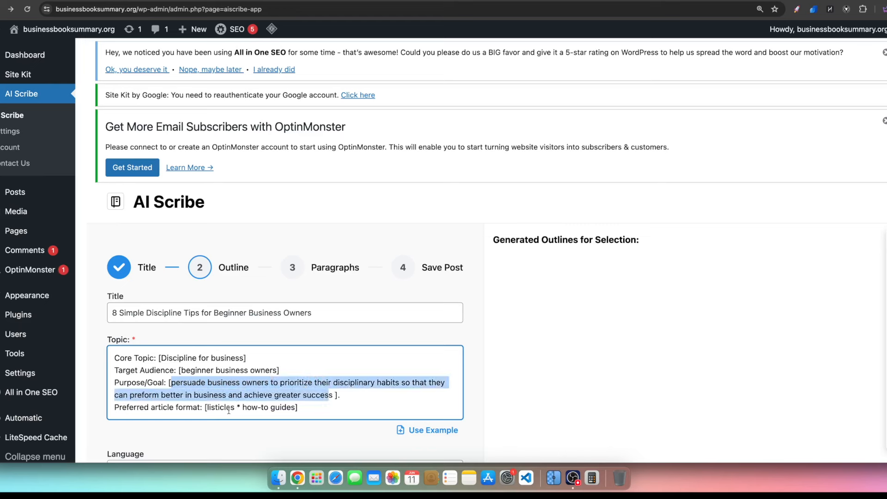
scroll(120, 413, down, 1)
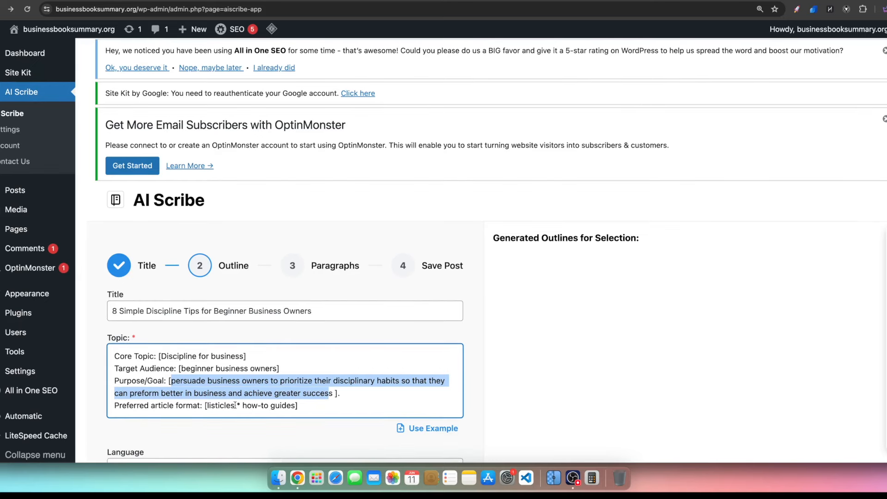
scroll(179, 376, down, 5)
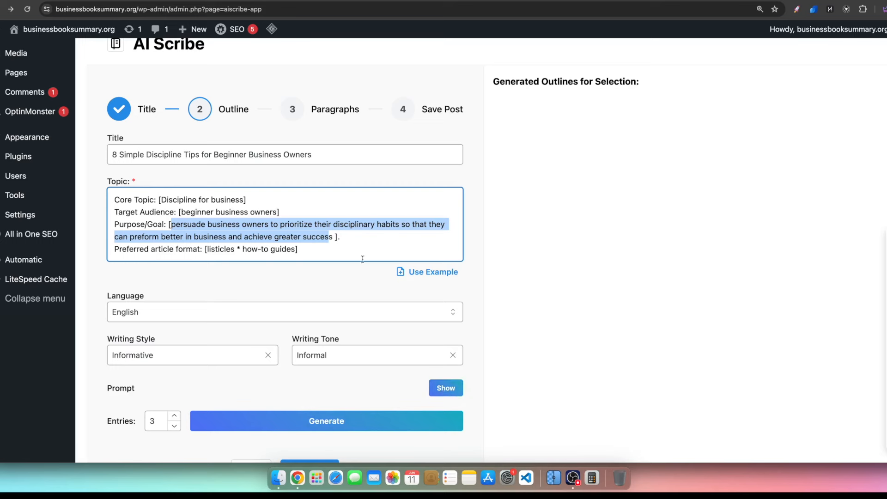
- Reveal the outline-generation prompt and read through the instructions that will be sent to the AI
click(437, 388)
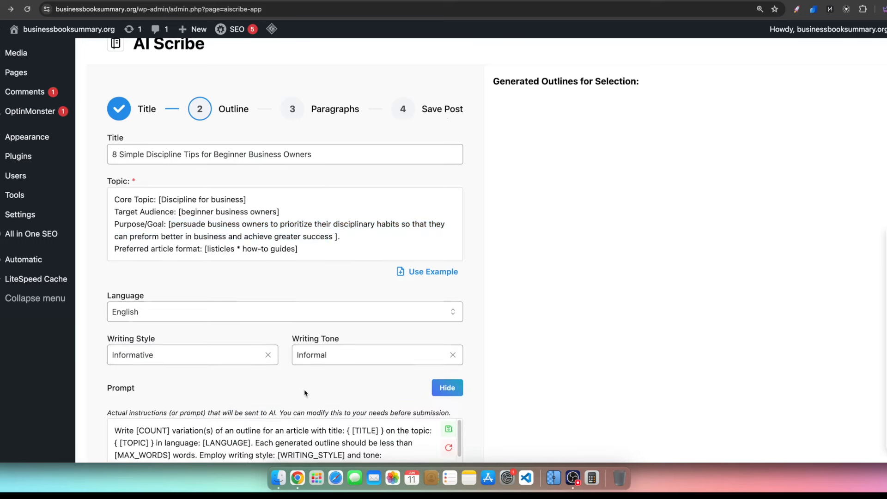
scroll(319, 375, down, 3)
scroll(210, 312, down, 1)
drag(206, 306, 126, 274)
click(295, 320)
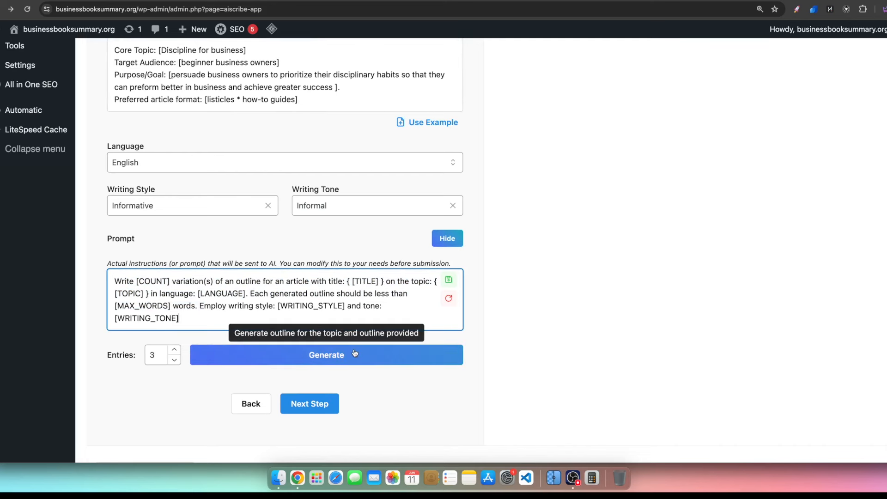
- Generate the article outlines with the number of entries kept at 3
click(327, 362)
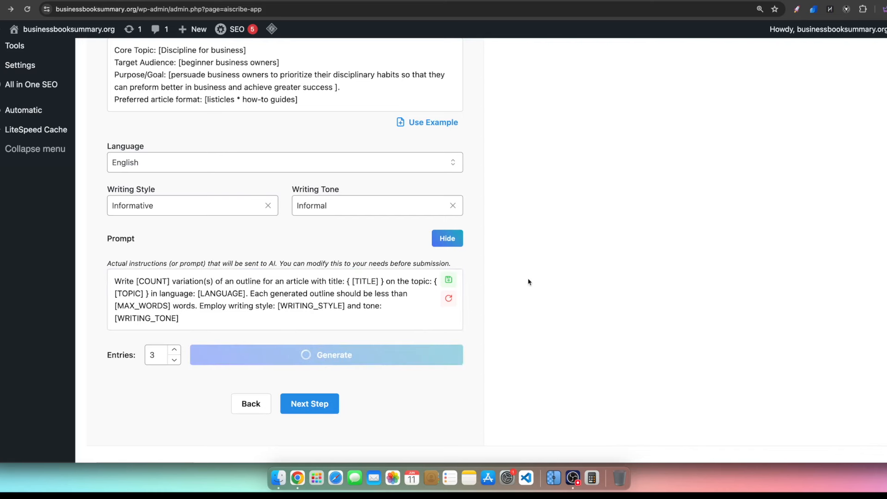
scroll(327, 214, up, 5)
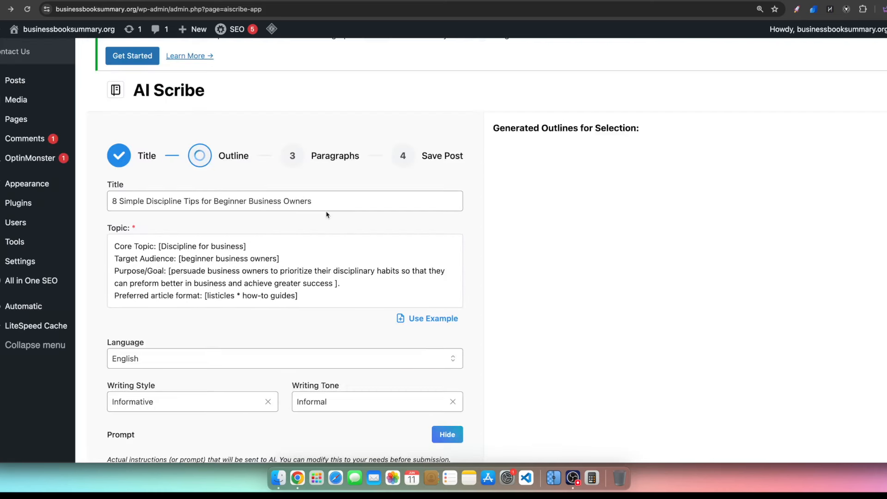
scroll(326, 214, down, 5)
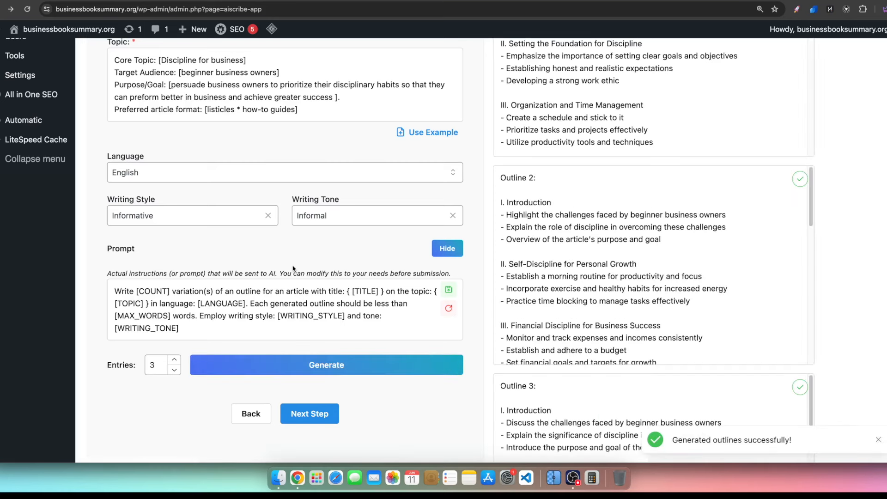
- Review the generated outlines, comparing the sections and talking points of Outline 1 with the other variations
scroll(549, 213, up, 4)
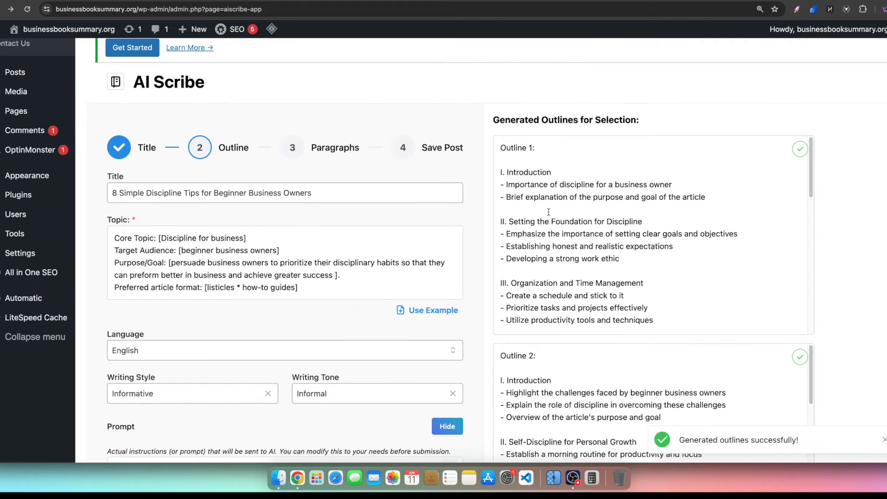
scroll(572, 178, down, 1)
scroll(572, 178, up, 1)
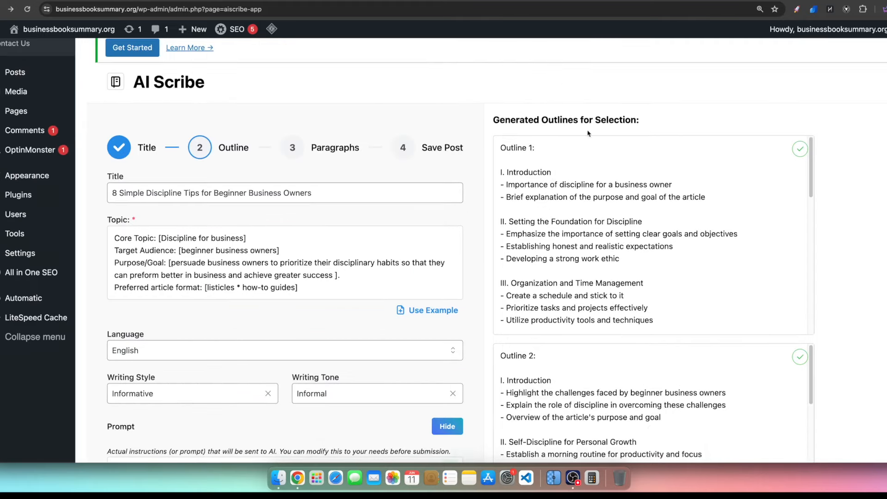
scroll(541, 157, down, 1)
scroll(647, 407, down, 5)
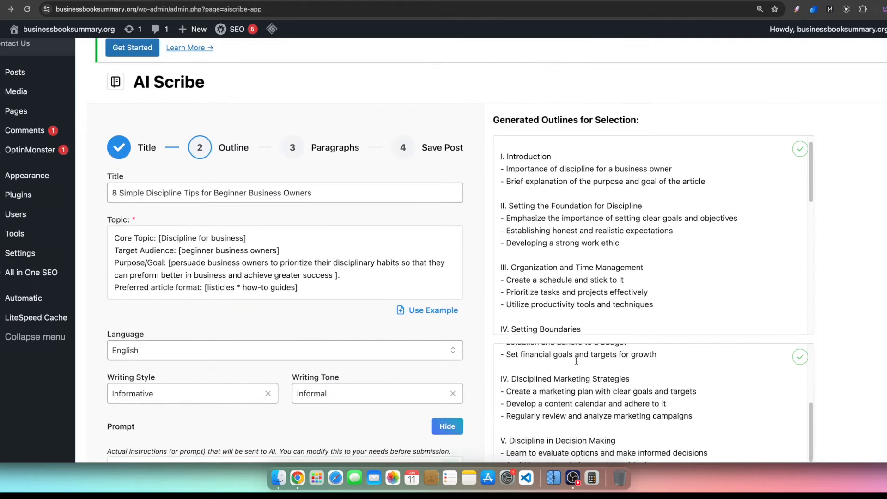
scroll(814, 314, down, 5)
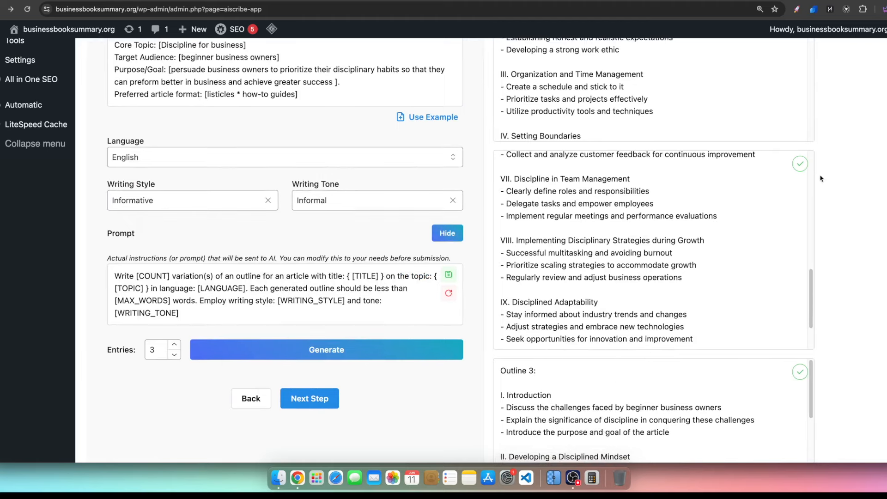
scroll(822, 179, up, 4)
scroll(536, 220, up, 1)
scroll(536, 221, up, 3)
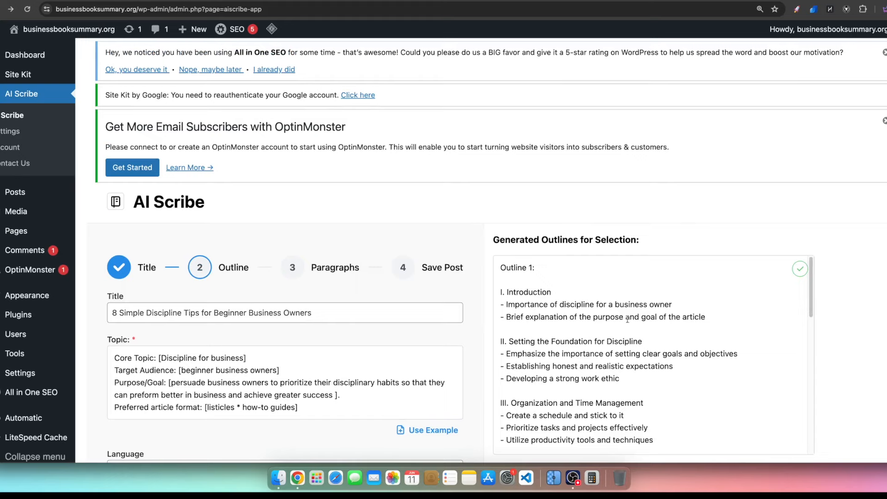
scroll(652, 323, down, 5)
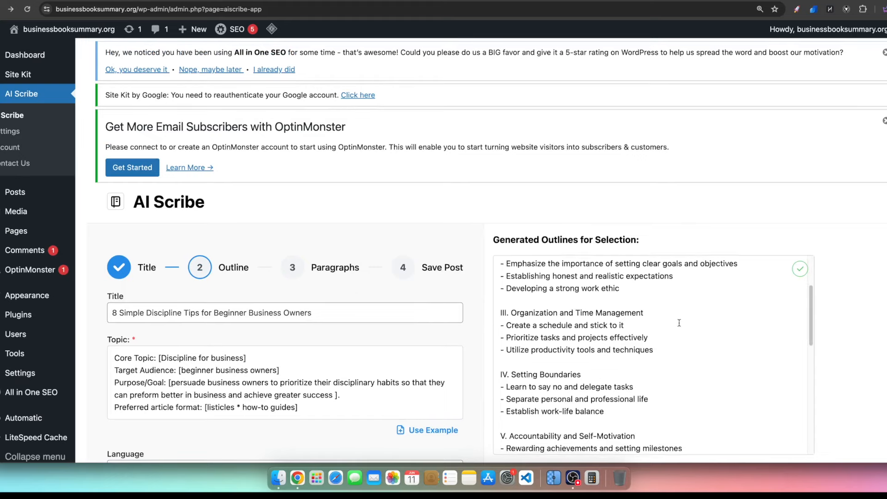
scroll(610, 330, up, 5)
click(594, 318)
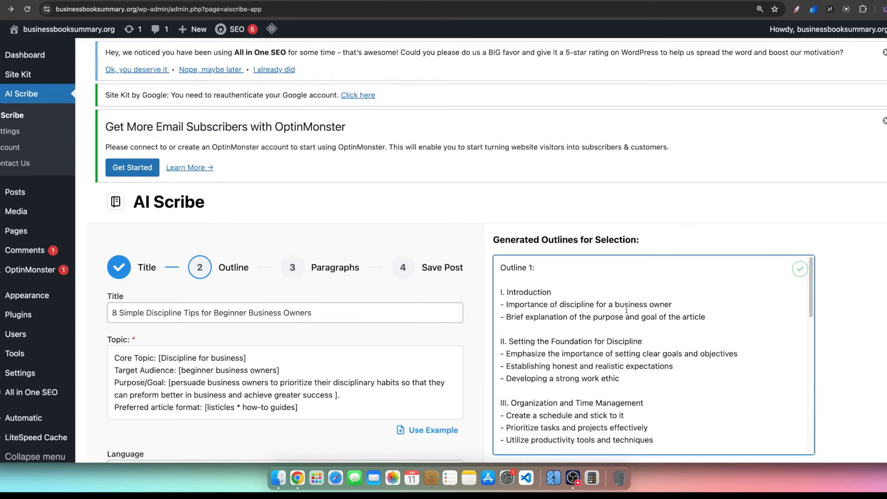
scroll(627, 310, down, 10)
scroll(639, 305, up, 1)
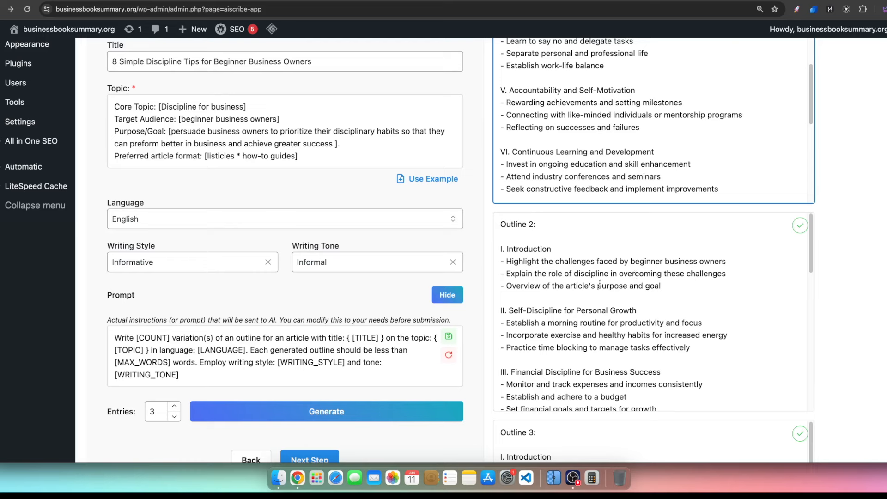
- Examine Outline 2's introduction, team management and growth sections for their fit with the target audience
drag(519, 284, 649, 297)
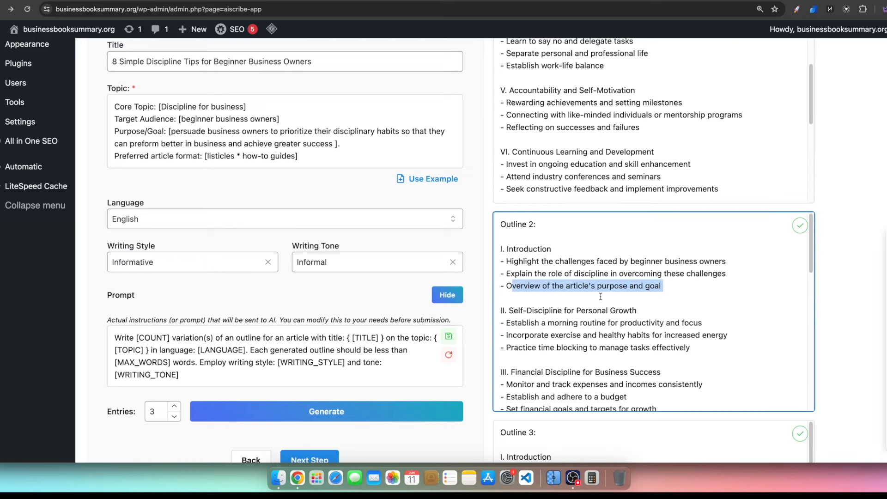
scroll(600, 299, down, 10)
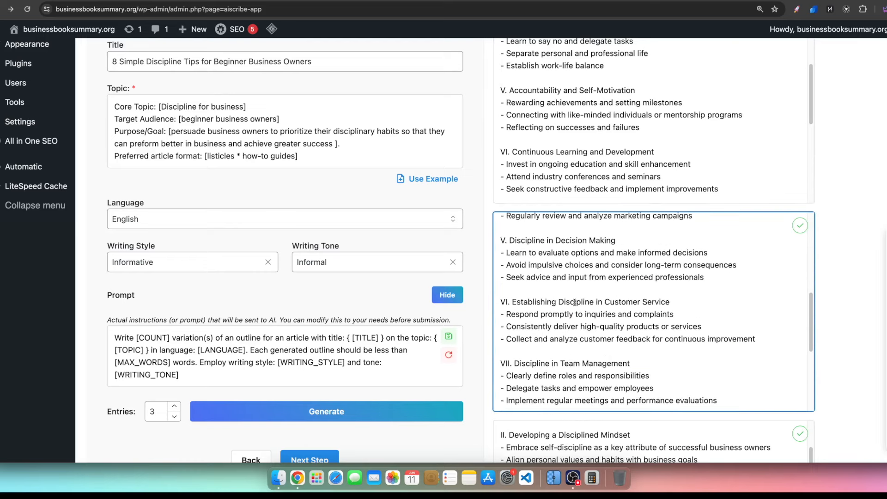
drag(642, 354, 566, 342)
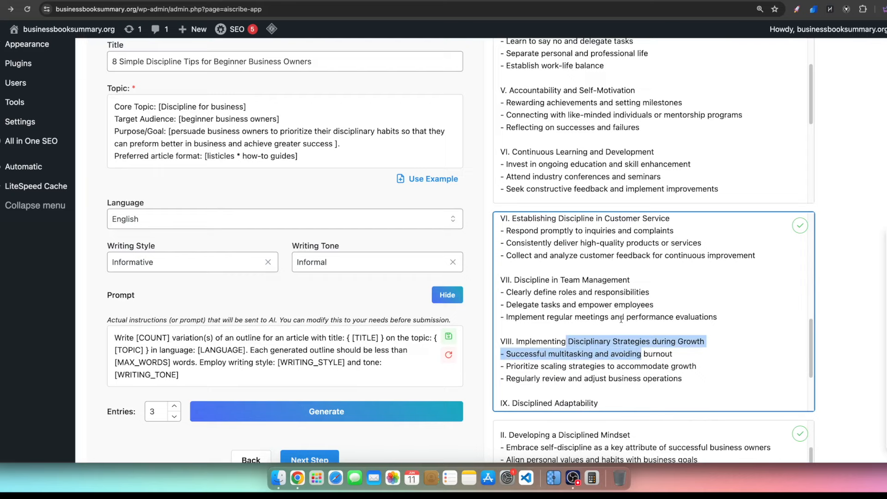
drag(514, 279, 611, 305)
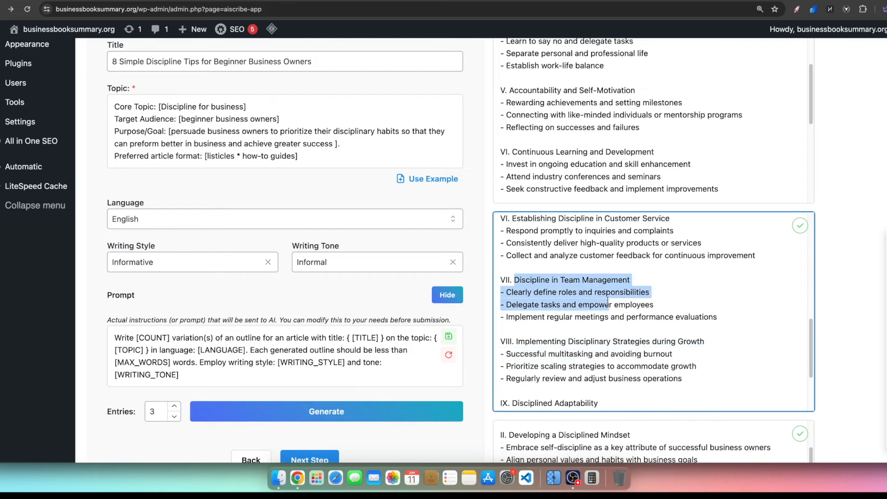
scroll(521, 283, up, 3)
scroll(521, 283, down, 10)
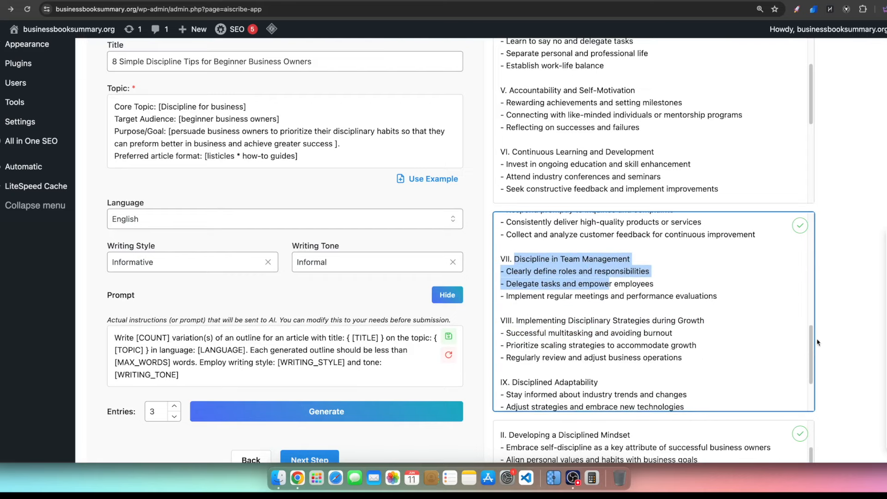
scroll(605, 292, up, 4)
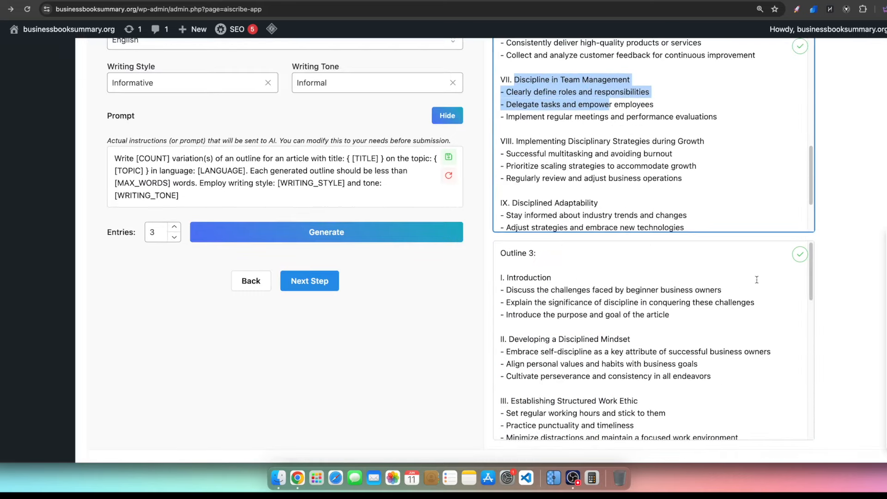
scroll(707, 337, up, 5)
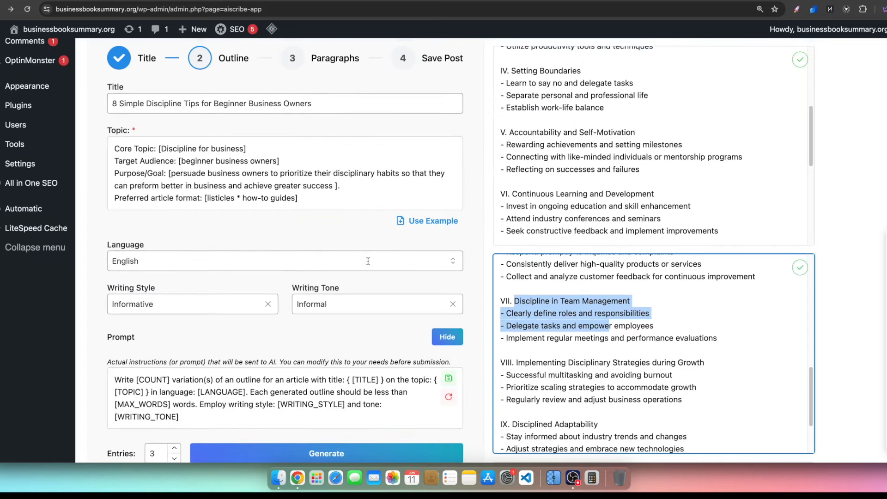
- Extend the target audience in the topic to "beginner business owners who are soloprenuers"
drag(241, 381, 343, 380)
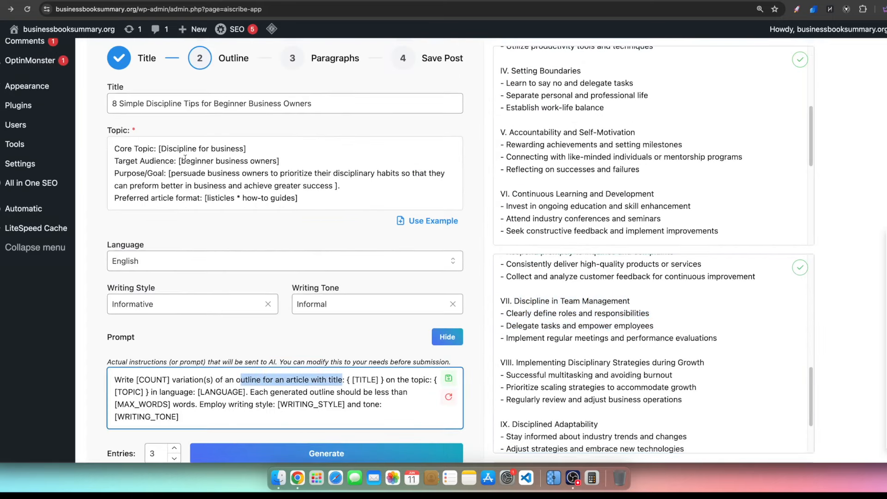
click(275, 162)
text(w)
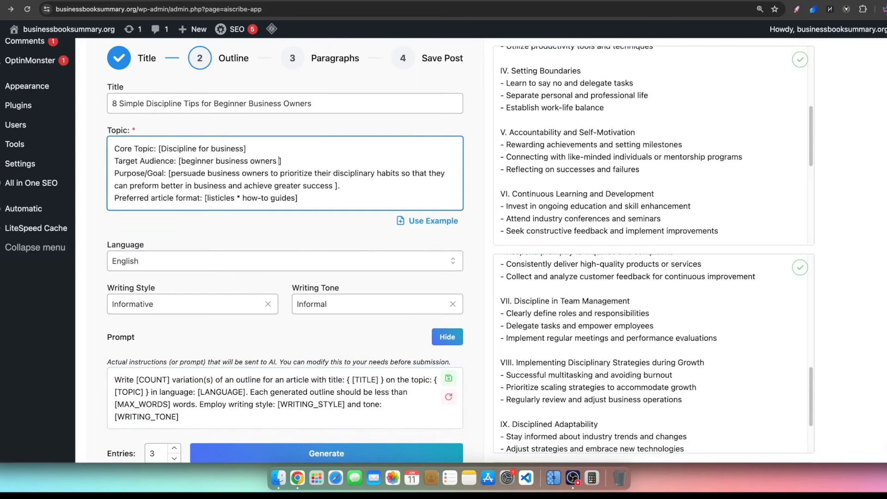
text(ho are soloprenuers)
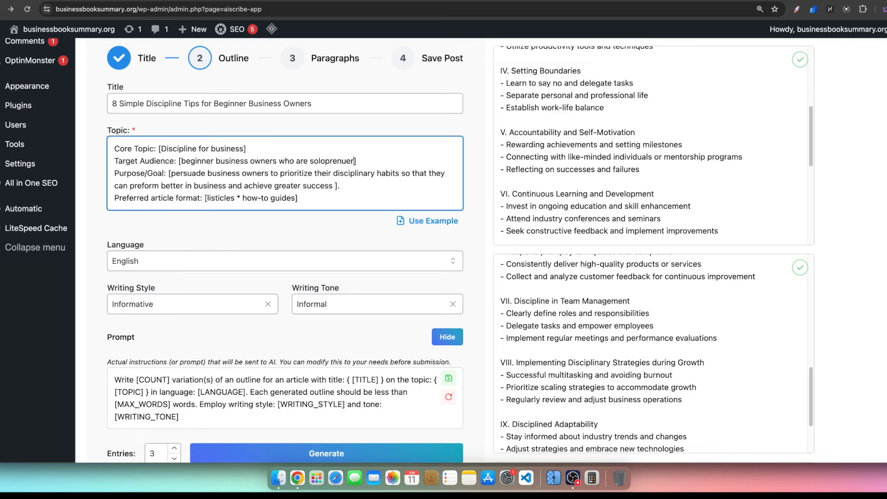
right_click(331, 160)
key(Escape)
- Regenerate the 3 article outlines using the refined target audience
scroll(333, 370, down, 3)
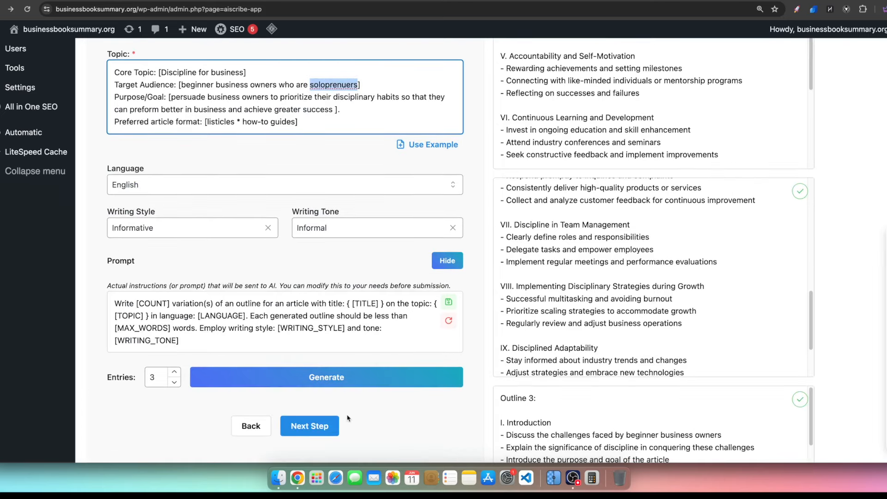
click(337, 381)
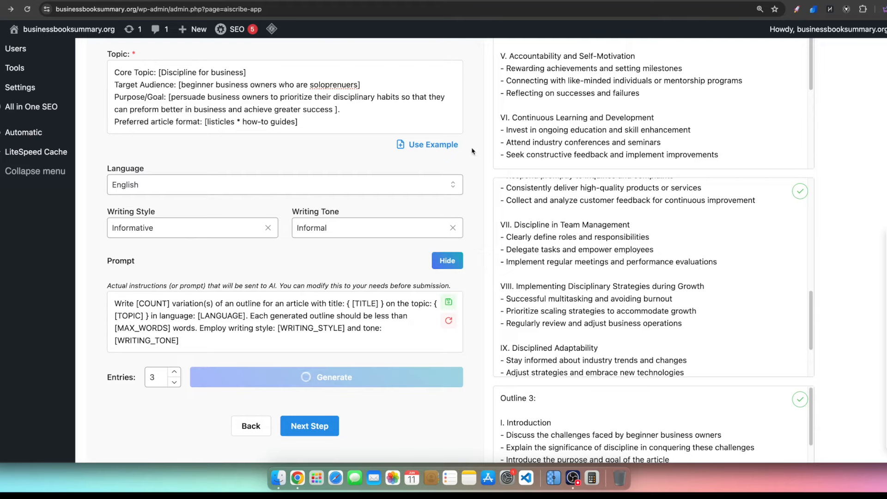
scroll(850, 232, up, 3)
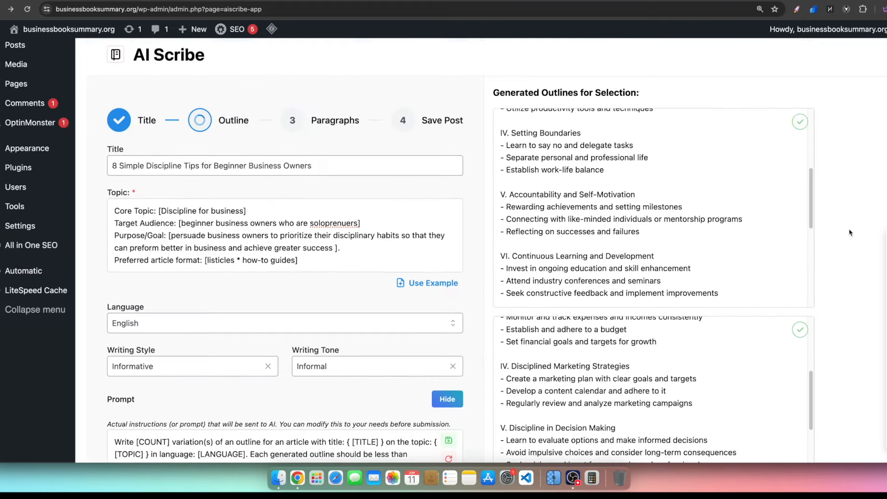
scroll(615, 186, up, 3)
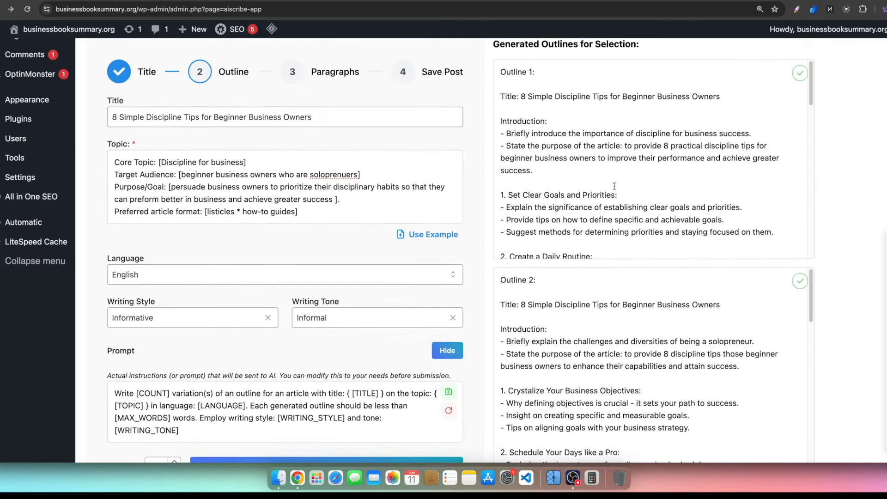
- Read through the new Outline 1, from its introduction to the healthy work-life balance tip
scroll(545, 221, up, 1)
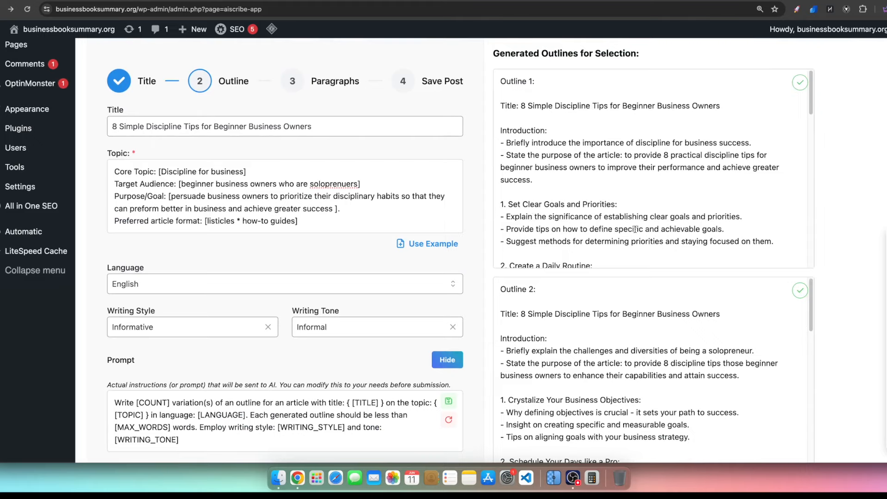
scroll(635, 229, down, 5)
scroll(562, 188, up, 5)
scroll(601, 143, up, 1)
drag(499, 145, 601, 169)
scroll(601, 168, down, 2)
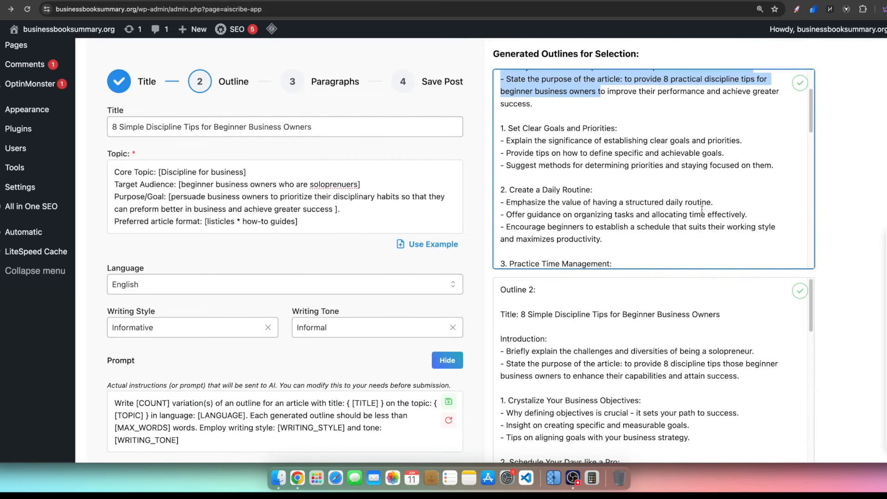
scroll(656, 209, down, 5)
scroll(574, 211, down, 5)
scroll(569, 214, down, 1)
drag(521, 191, 609, 191)
scroll(574, 222, up, 1)
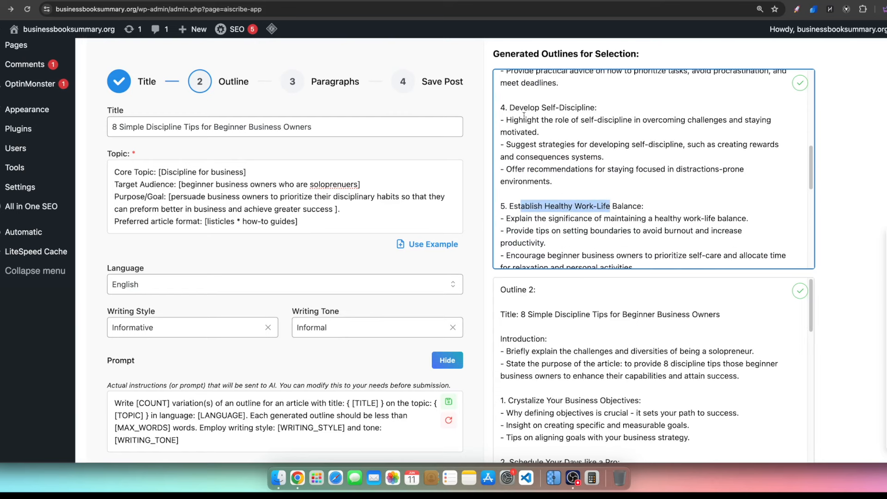
- Check Outline 1's self-discipline, time management and daily routine tips, and select this outline for the article
drag(509, 107, 581, 121)
drag(512, 120, 583, 158)
scroll(514, 139, up, 5)
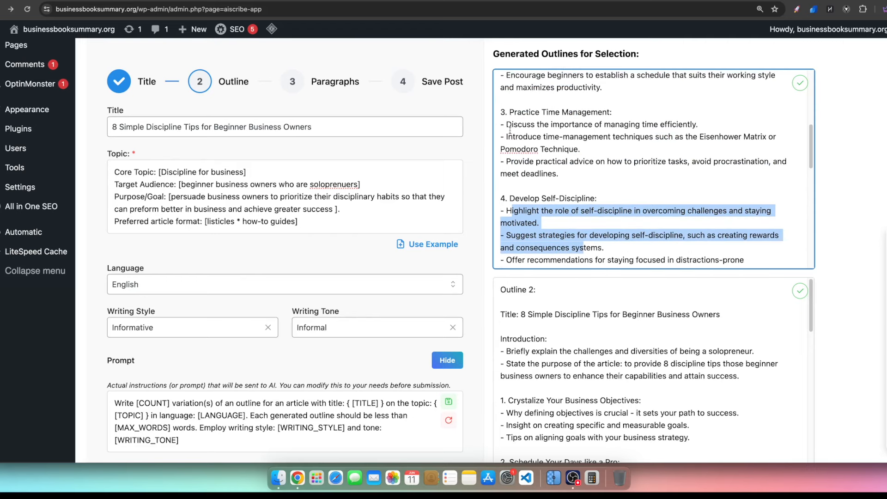
drag(508, 135, 577, 149)
drag(706, 137, 736, 136)
scroll(523, 101, up, 3)
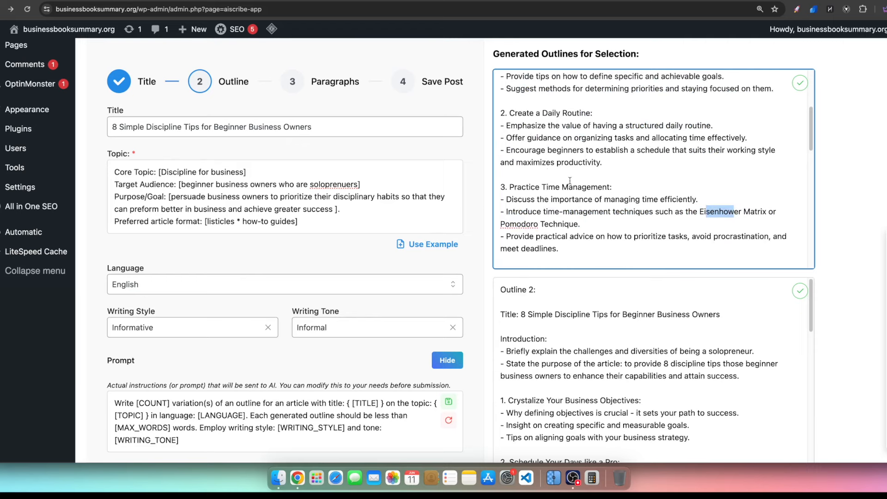
drag(513, 116, 628, 171)
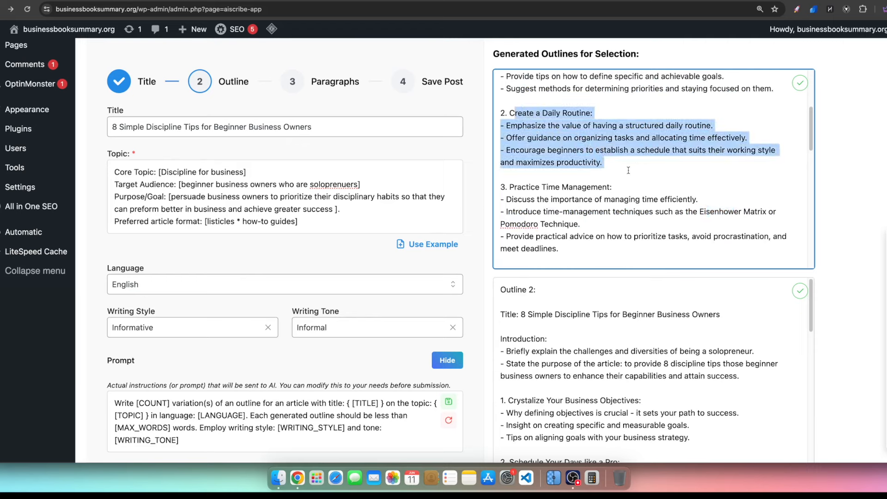
click(799, 79)
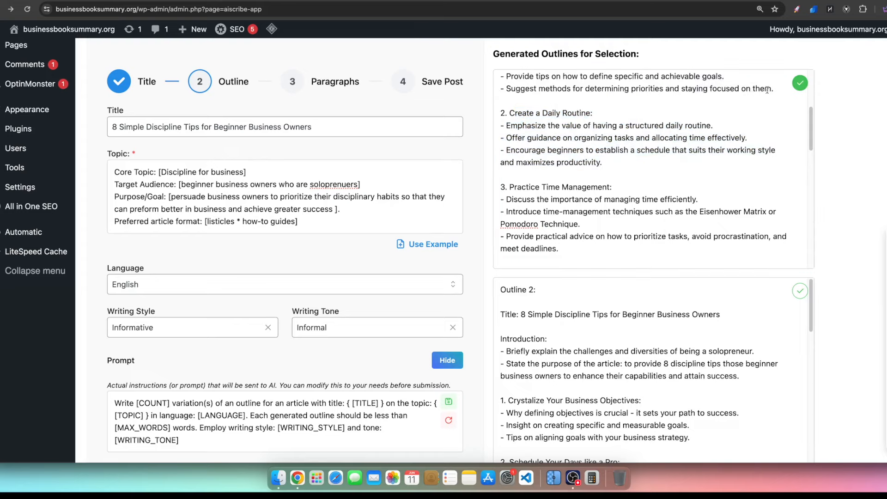
- Add below Outline 1's Introduction heading: "-Tell A Story as a intriguing introduction of how discipline can change a entrepreneurs lifestyle especially as a solopureneur."
scroll(638, 152, up, 8)
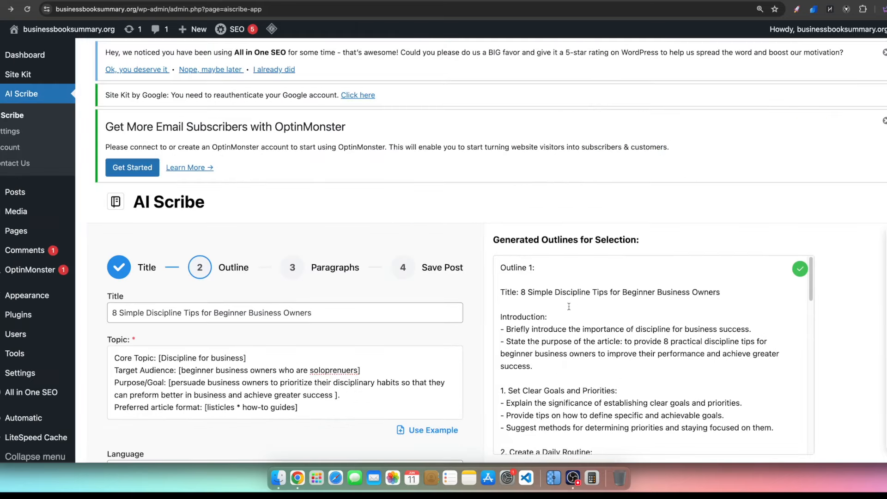
drag(564, 314, 502, 315)
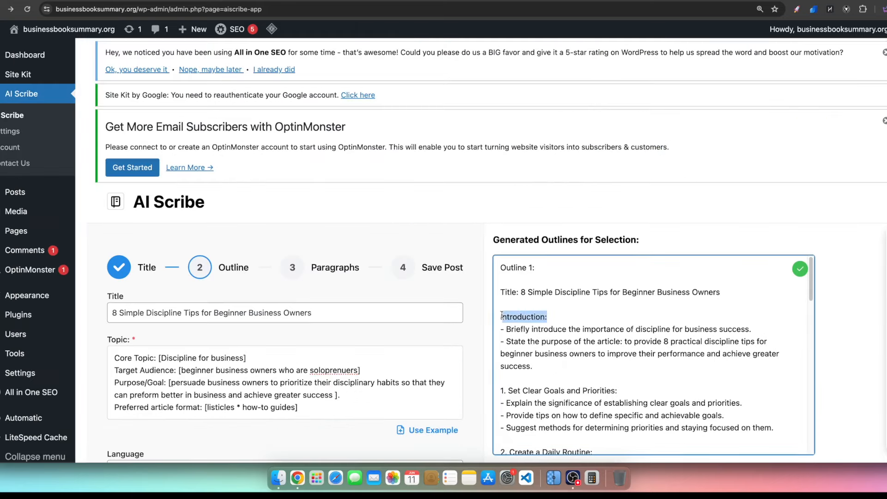
key(Right)
key(Return)
key(Return)
key(Return)
key(Up)
text(-Tell A Story as a intriguing introduction of how discipline can change a entrepreneurs lifestyle especially as a solopureneur.)
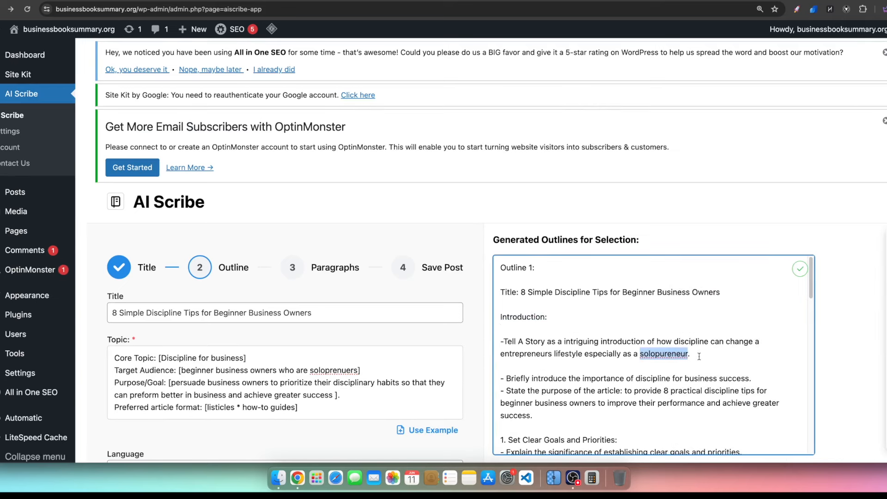
- Append "- true life story." to the storytelling line in Outline 1's introduction and select that outline as the result to use
drag(700, 356, 498, 340)
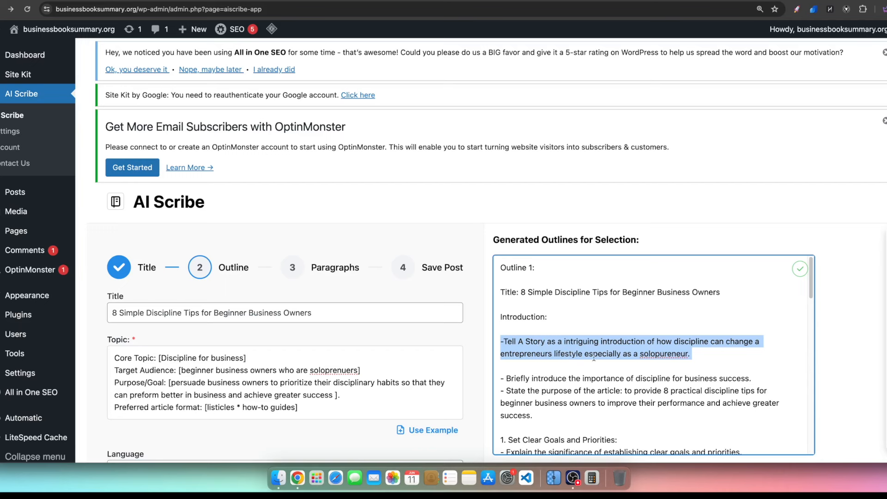
click(686, 354)
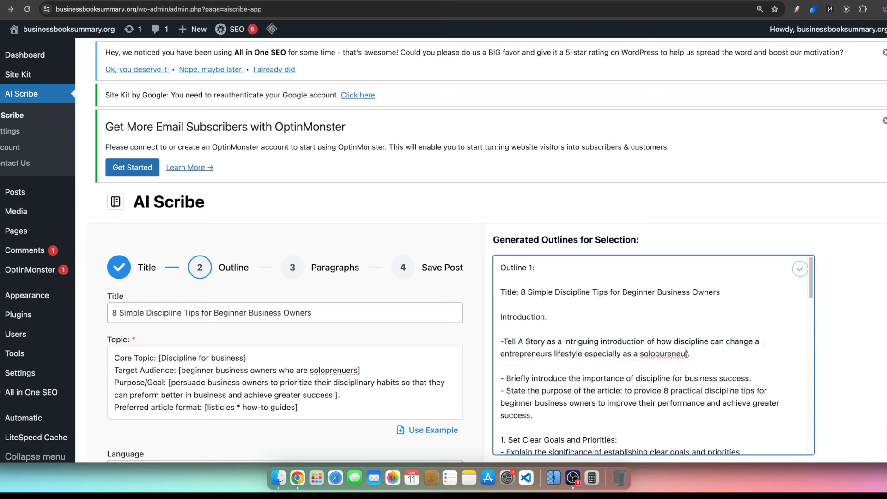
text(- true)
text(life story.)
scroll(652, 356, down, 3)
click(800, 268)
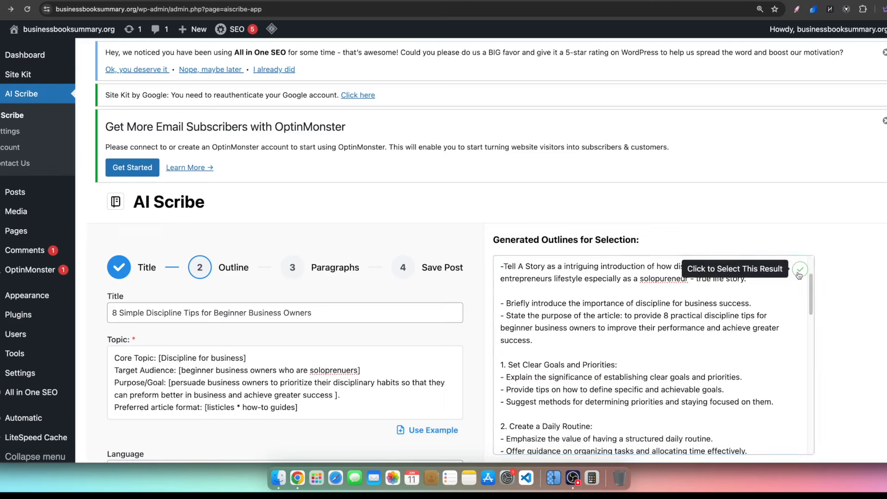
- Review the remaining sections of Outline 1 and the third outline for points worth reusing
scroll(837, 278, down, 2)
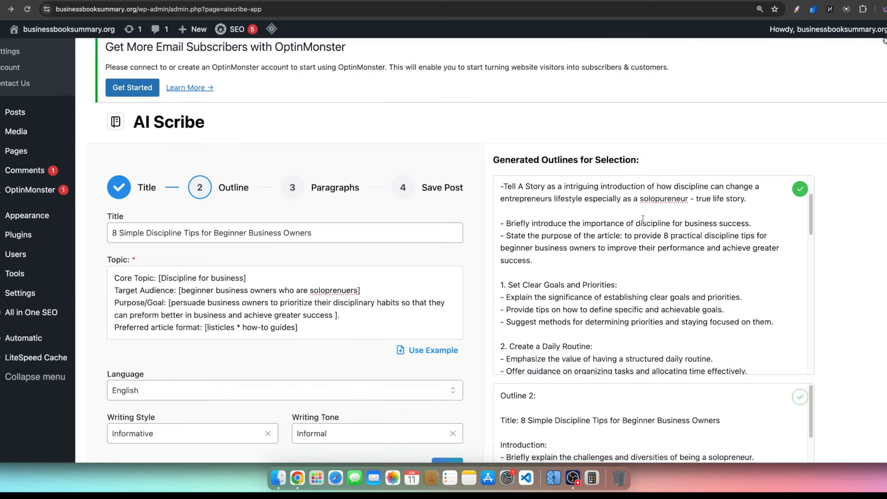
scroll(642, 221, down, 6)
scroll(647, 231, down, 4)
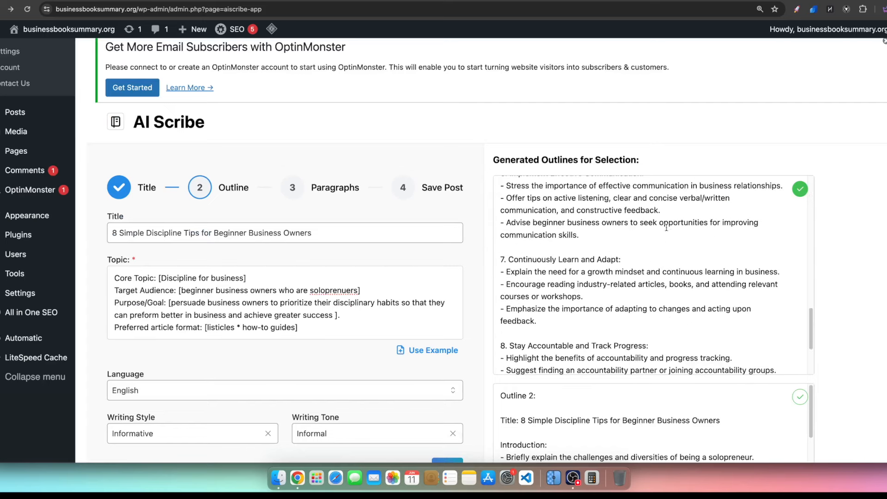
scroll(668, 259, down, 7)
scroll(623, 372, down, 4)
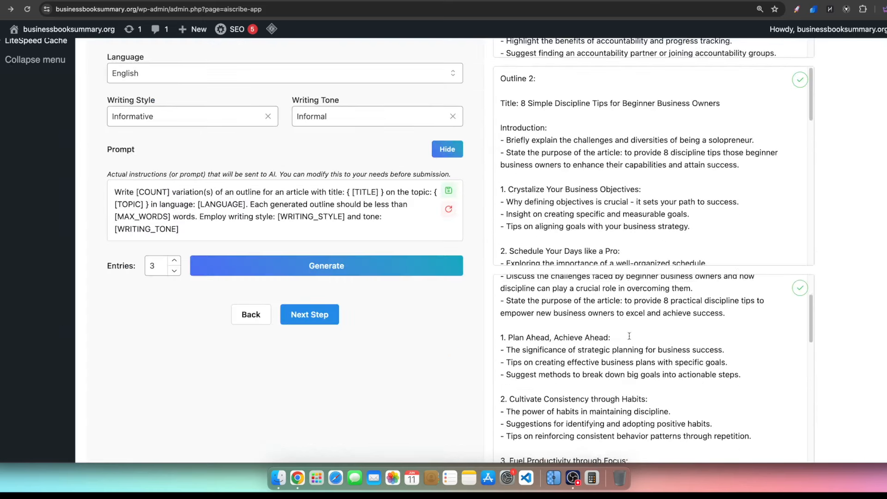
scroll(623, 372, down, 6)
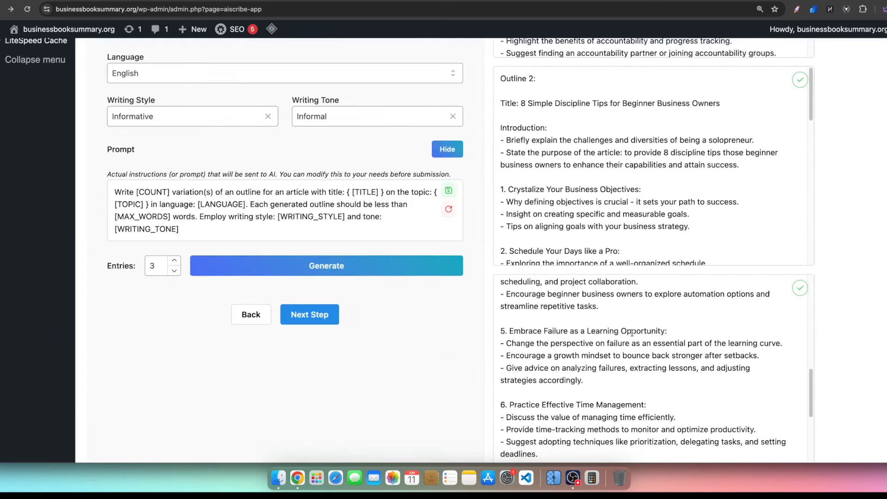
scroll(583, 370, down, 1)
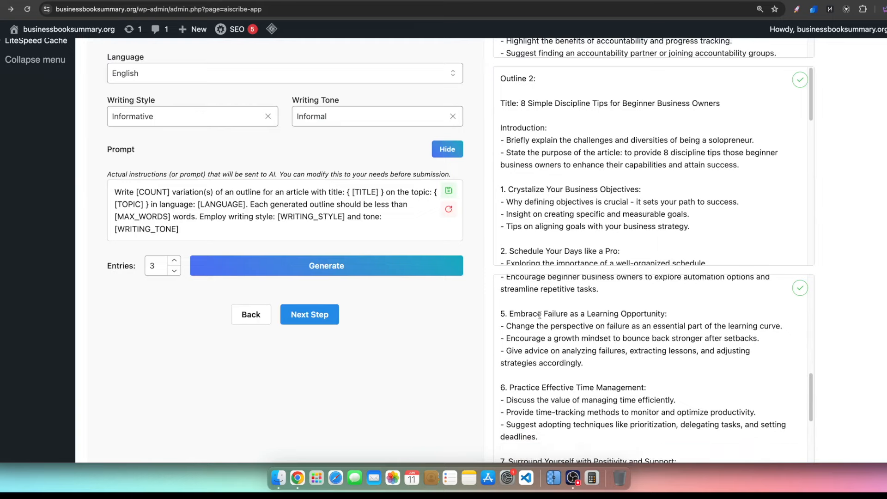
scroll(671, 364, down, 5)
scroll(627, 178, up, 4)
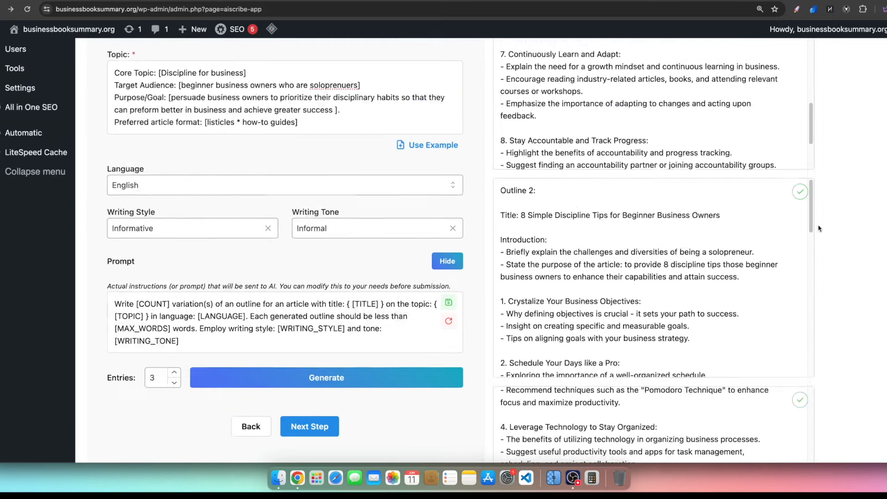
scroll(627, 178, down, 5)
scroll(634, 205, down, 6)
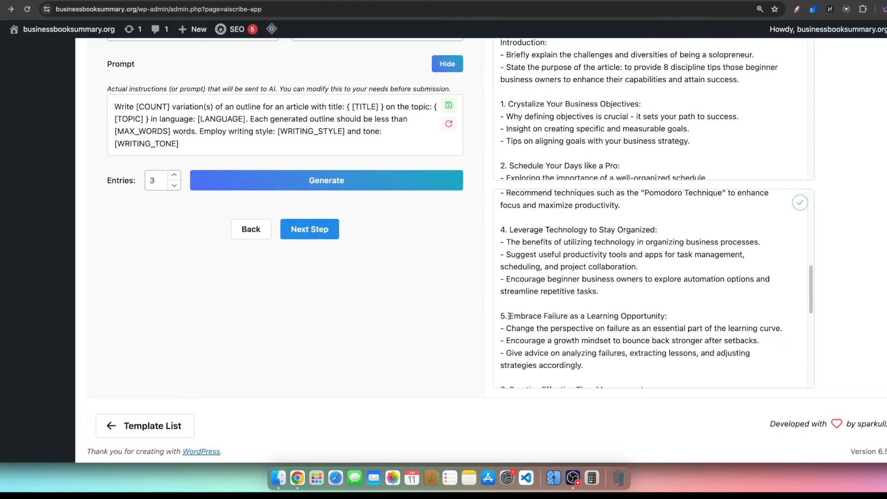
- Copy the "5. Embrace Failure as a Learning Opportunity" section with its bullet points from the third outline
drag(599, 368, 489, 315)
right_click(537, 324)
click(551, 302)
- Paste the copied Embrace Failure section into Outline 1 between section 8 and the Conclusion
scroll(832, 271, up, 6)
scroll(550, 187, up, 5)
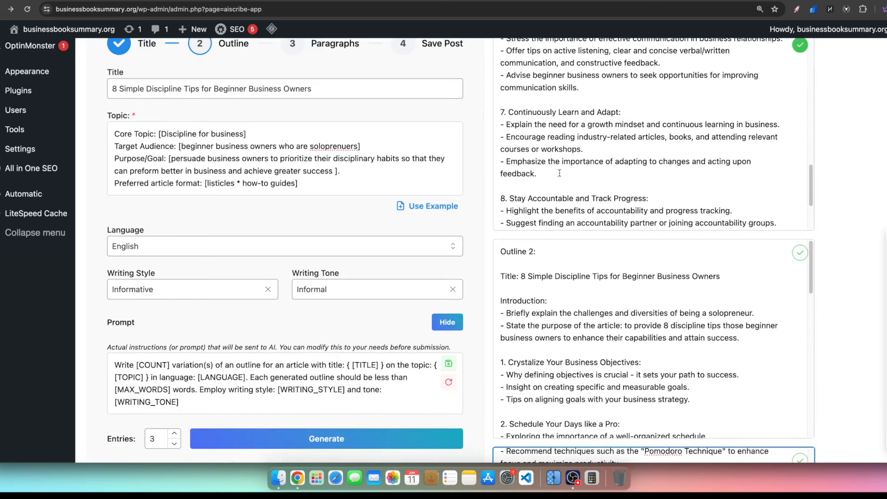
scroll(649, 196, up, 2)
scroll(601, 176, down, 6)
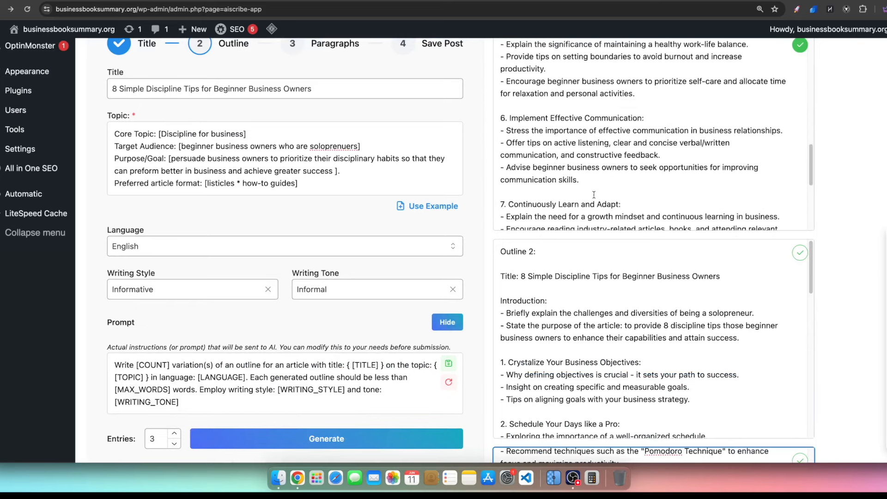
click(592, 198)
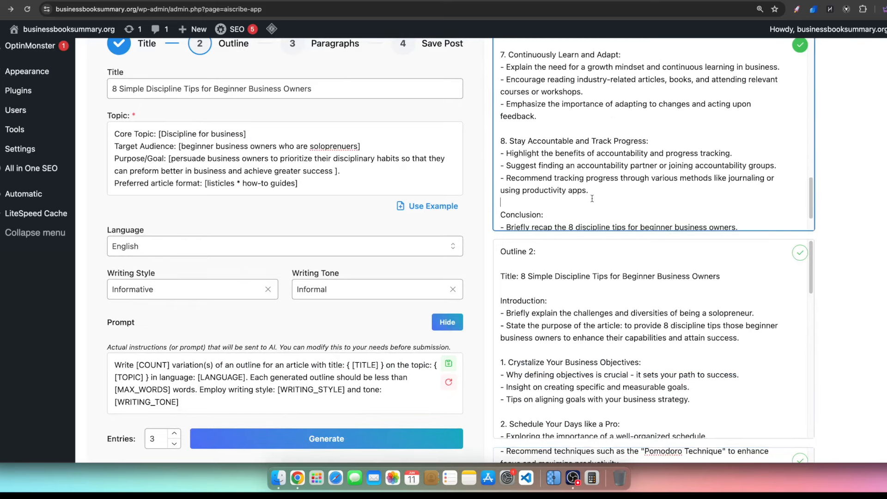
scroll(592, 198, down, 2)
key(Return)
text(0.)
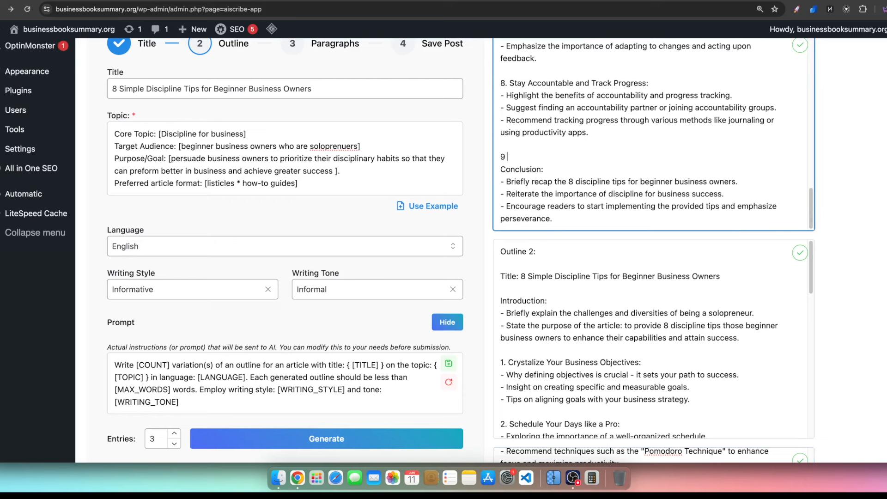
scroll(570, 117, up, 1)
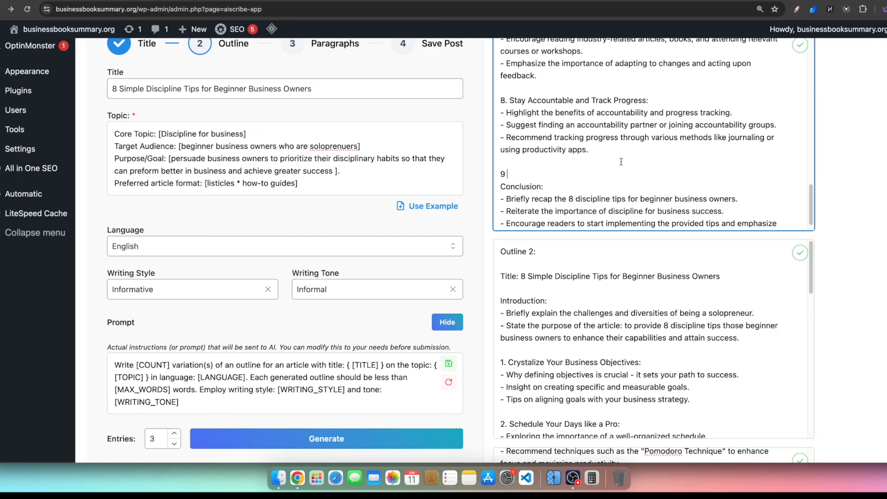
key(super+v)
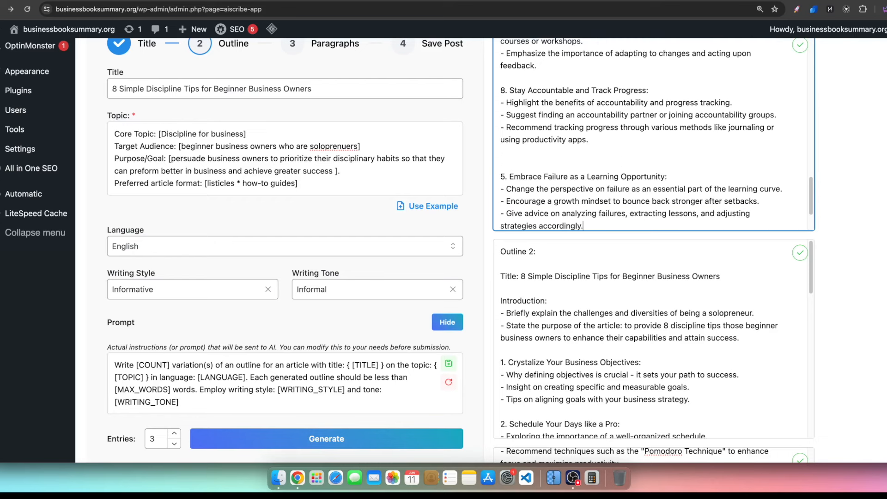
- Remove the pasted section's number and the blank lines above it, and add a blank line before the Conclusion
click(504, 177)
key(BackSpace)
key(Delete)
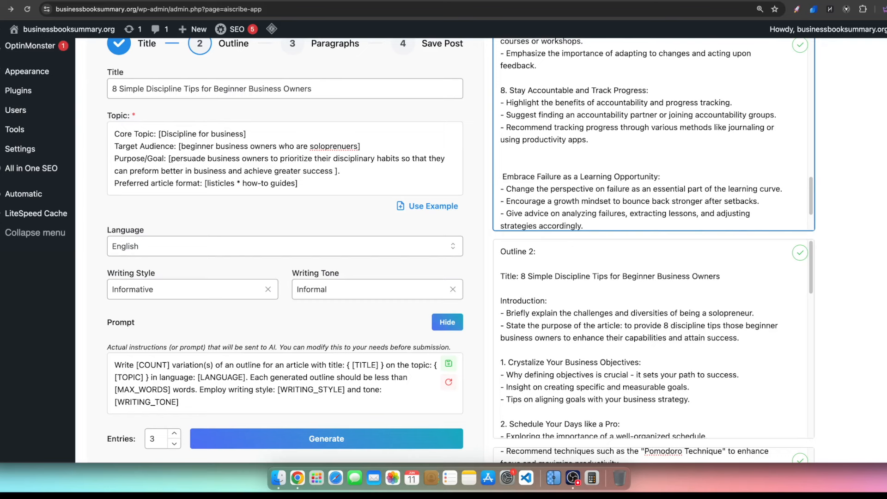
key(BackSpace)
key(BackSpace)
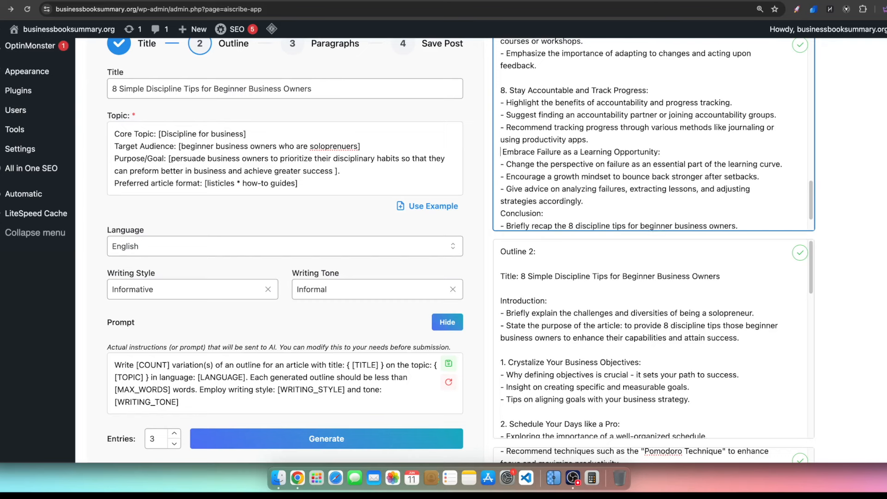
click(600, 202)
key(Return)
key(Return)
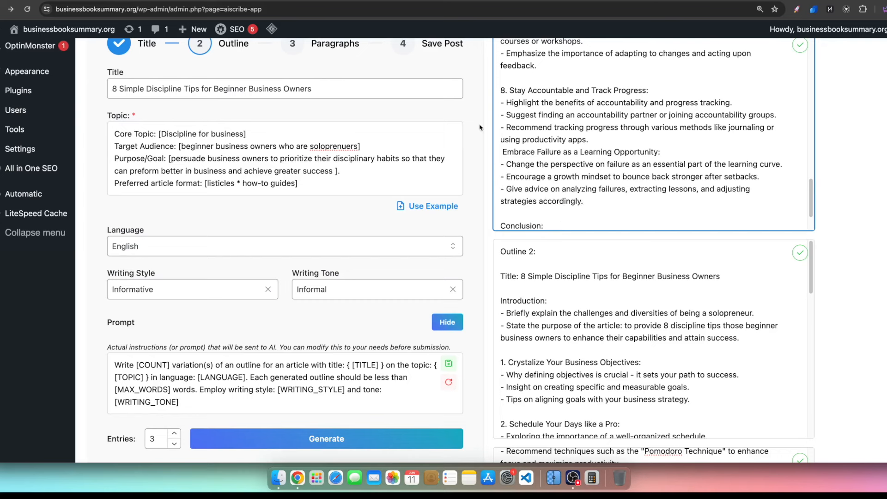
- Enclose the pasted Embrace Failure section under section 8 in parentheses
drag(500, 89, 605, 213)
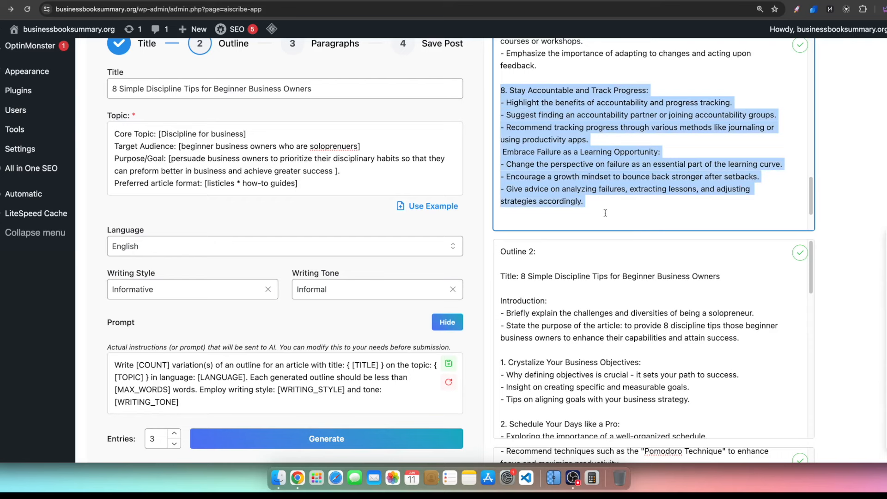
click(499, 152)
text(()
click(598, 206)
text(_)
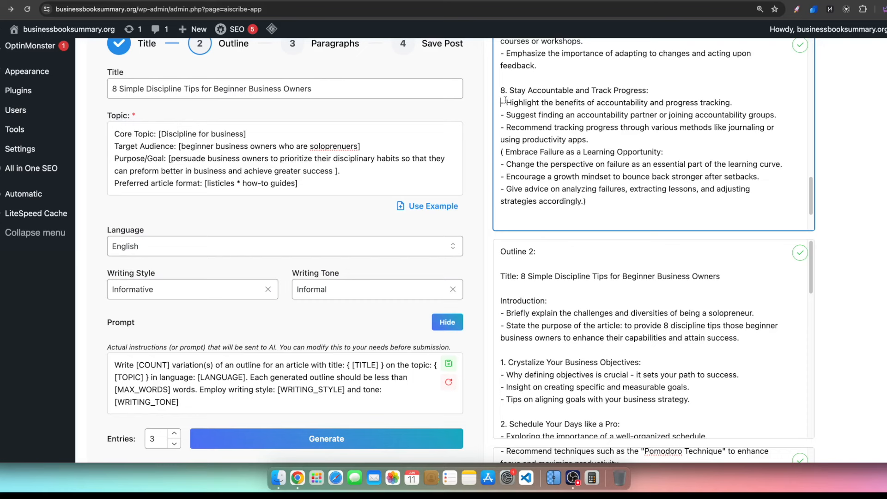
drag(502, 101, 534, 139)
click(535, 140)
drag(588, 139, 521, 115)
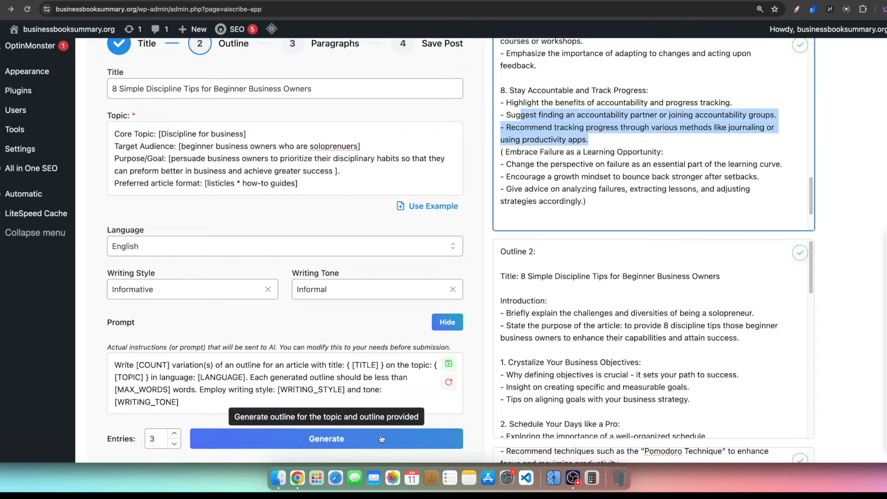
- Select the edited Outline 1 as the result to use and proceed to the Paragraphs stage
scroll(814, 114, up, 5)
scroll(815, 114, down, 2)
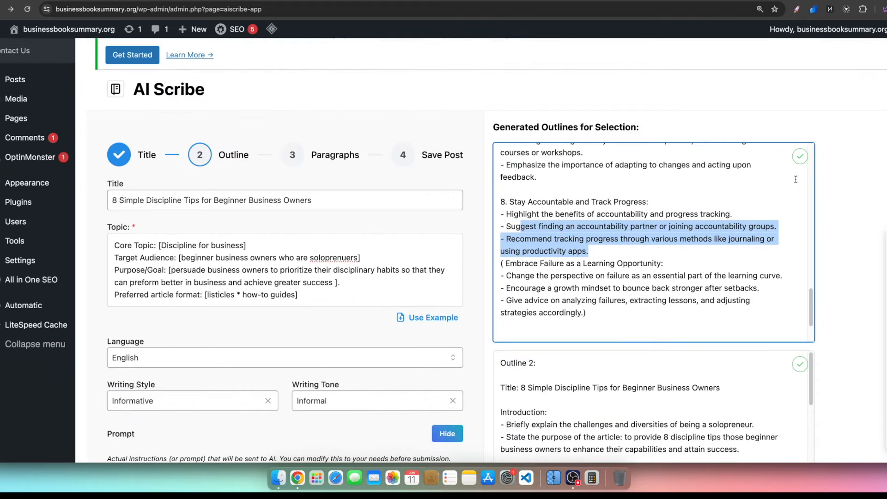
click(800, 156)
scroll(594, 232, down, 4)
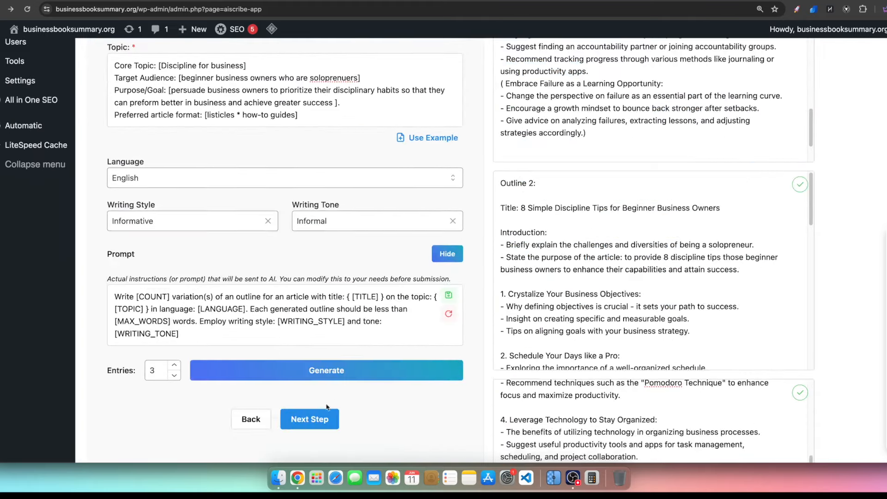
click(308, 420)
- Check the outline, topic and remaining settings carried over into the Paragraphs stage
scroll(255, 250, up, 2)
scroll(255, 250, down, 5)
scroll(255, 250, down, 10)
drag(138, 349, 279, 405)
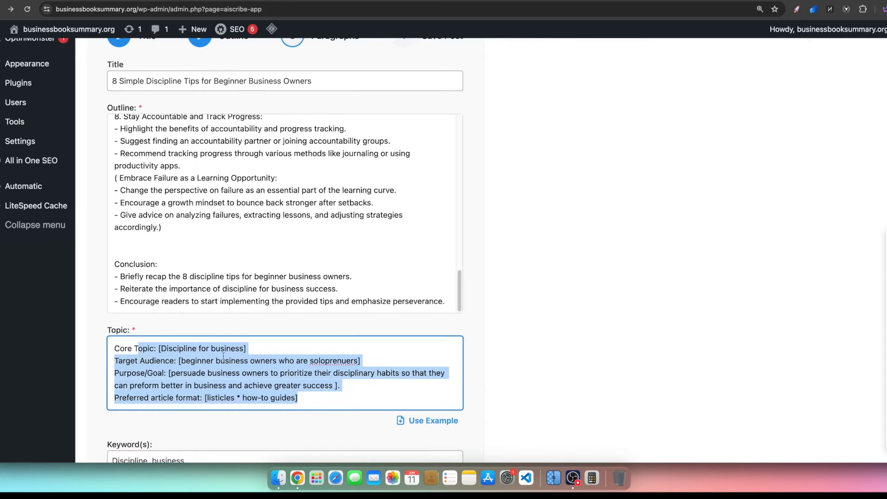
scroll(137, 193, up, 5)
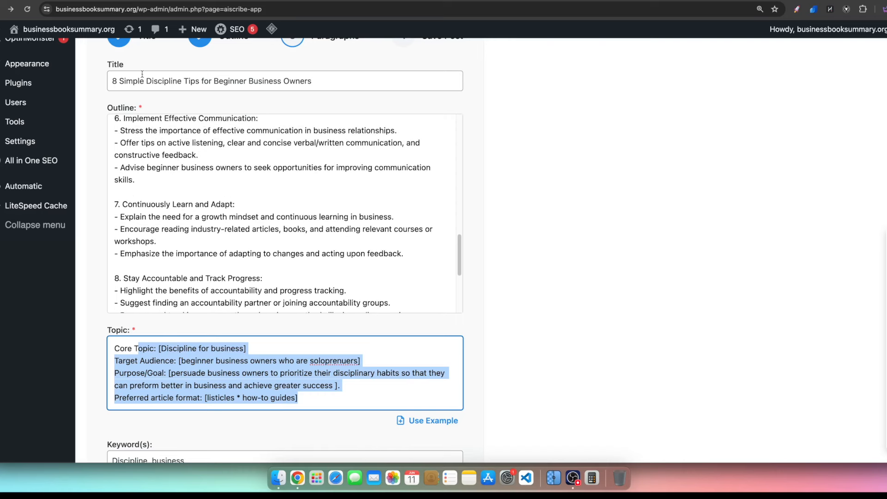
scroll(129, 333, down, 3)
scroll(129, 332, down, 2)
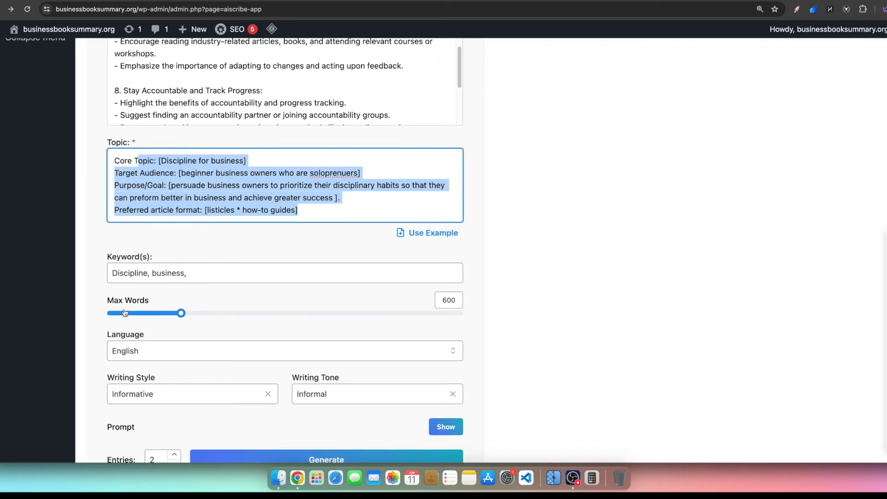
- Set the maximum word count for the generated paragraphs to 3000
click(183, 276)
drag(107, 303, 137, 301)
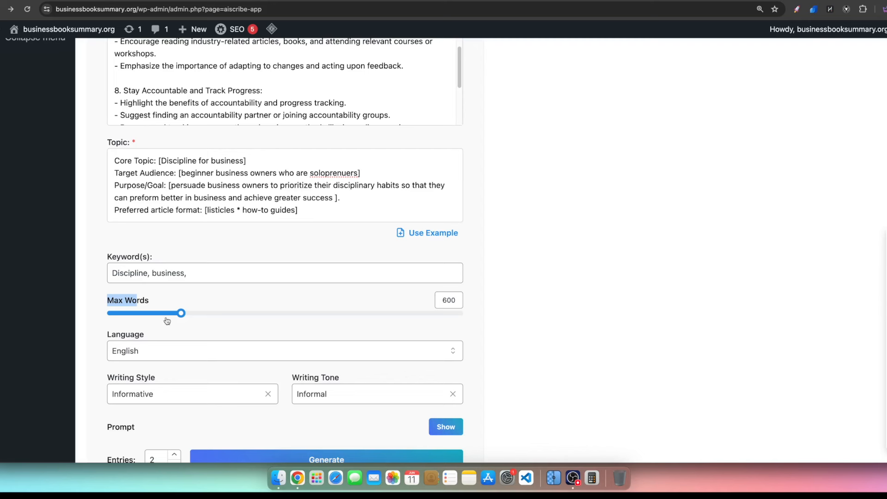
drag(181, 314, 477, 316)
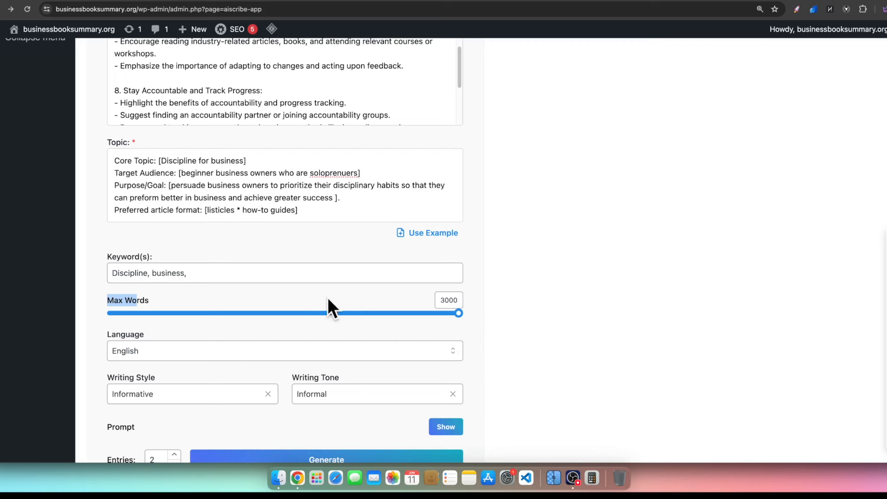
scroll(224, 295, up, 2)
click(257, 384)
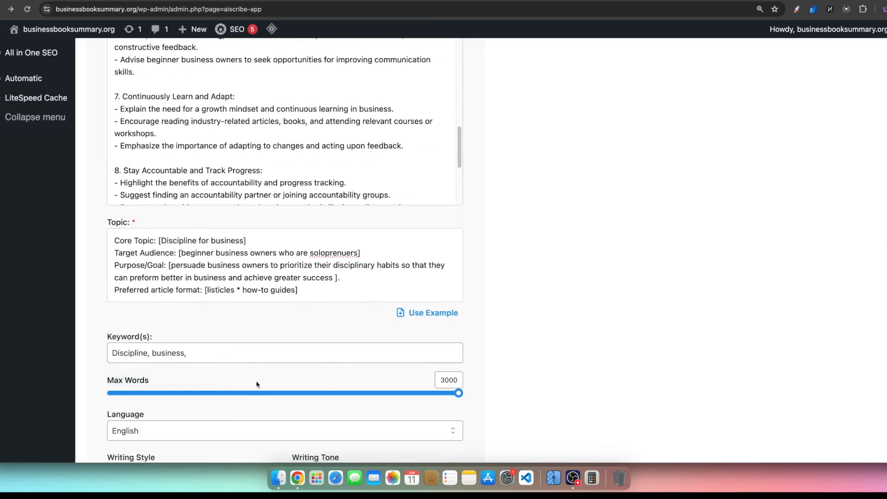
- Copy "soloprenuers" from the topic's target audience and add it, followed by a comma, to the end of the keywords
drag(111, 356, 157, 357)
click(186, 357)
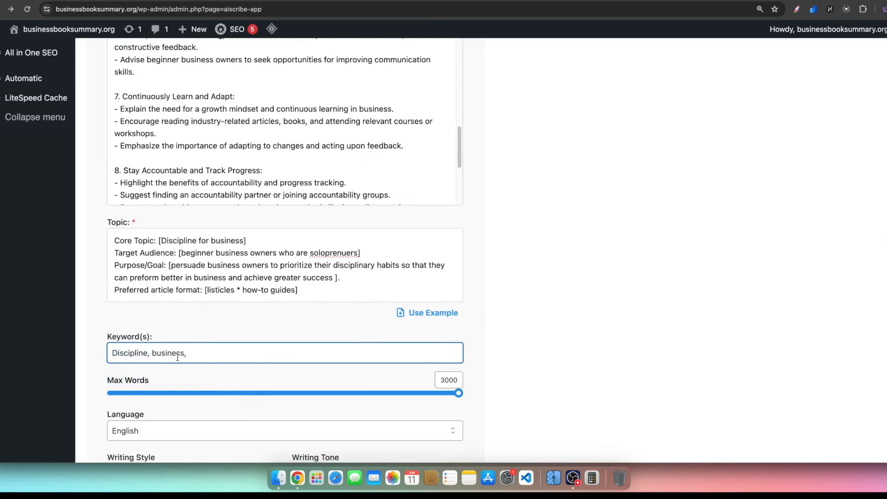
scroll(281, 216, up, 10)
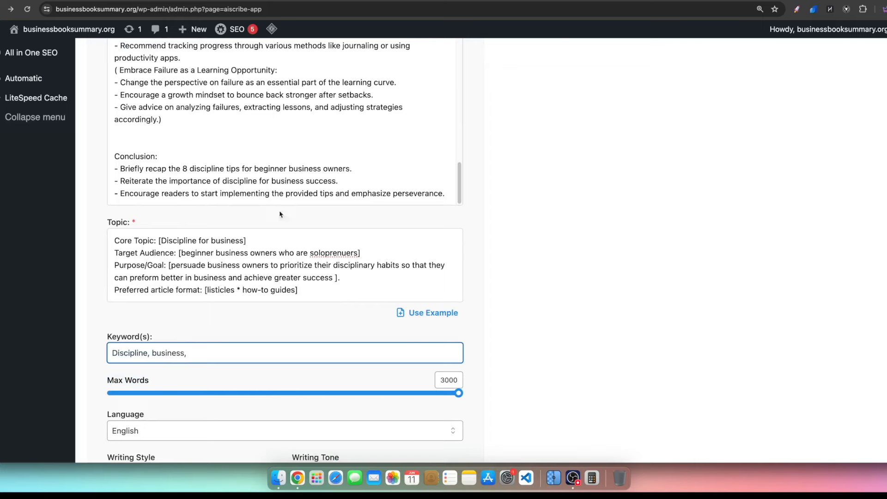
scroll(202, 311, up, 5)
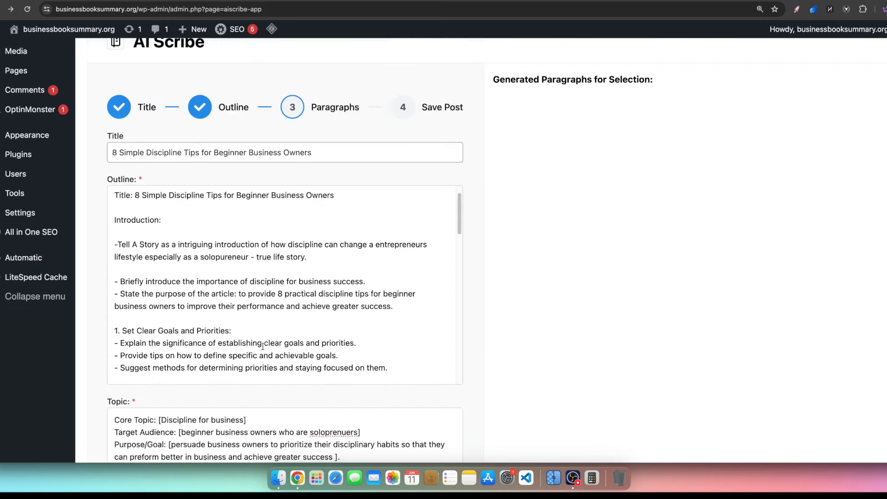
scroll(335, 429, down, 4)
double_click(329, 255)
key(super+c)
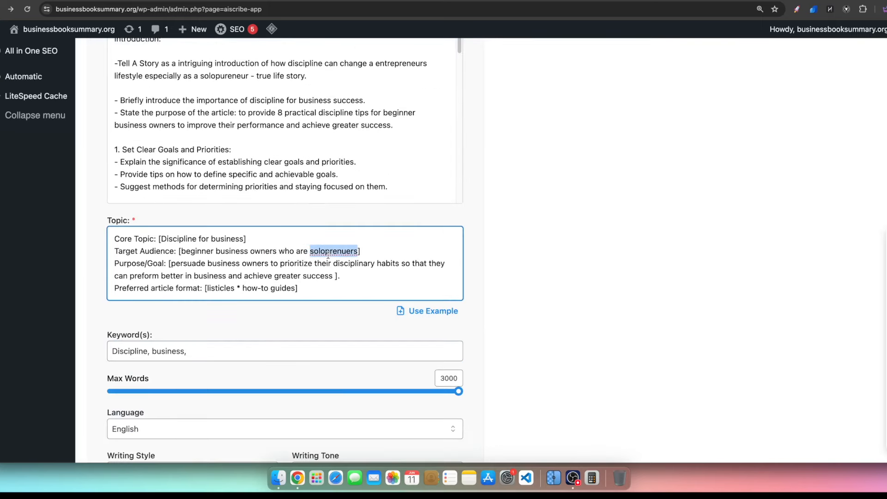
click(240, 342)
key(super+v)
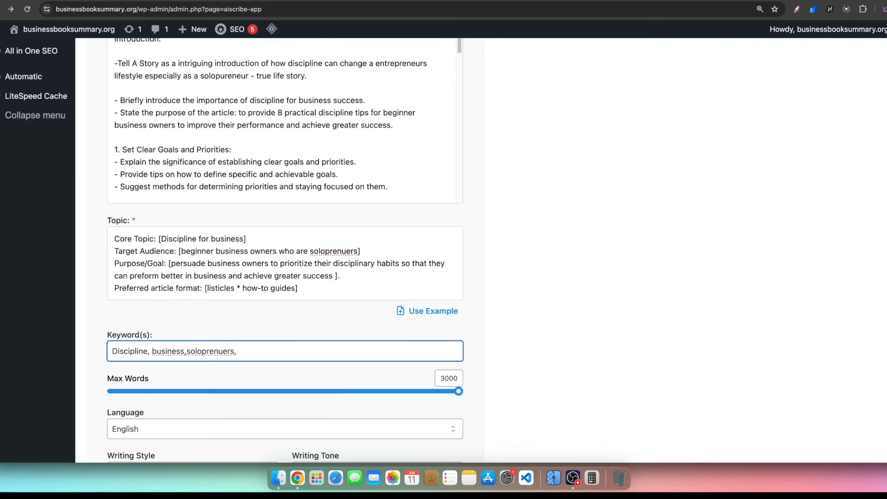
- Extend the keywords with "online-hustler, make money online, niche, investing," after "soloprenuers,"
text(, online-hustler, make money,)
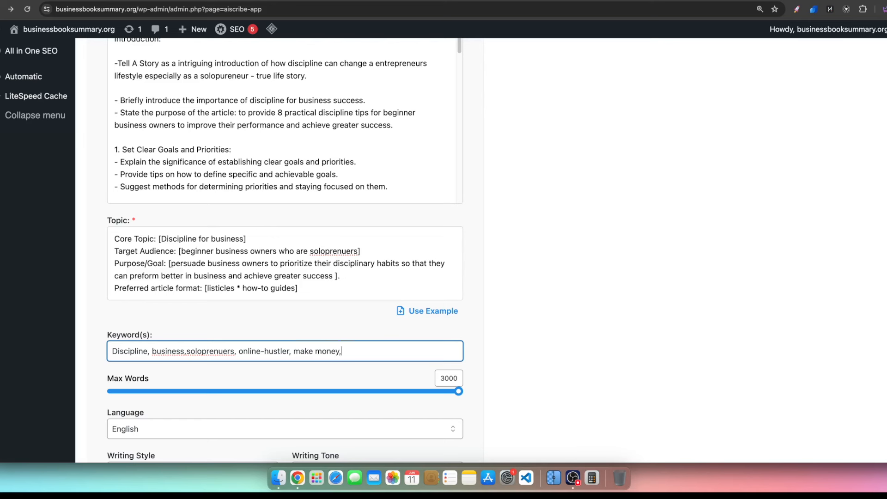
text(online, niche,)
text(investing,)
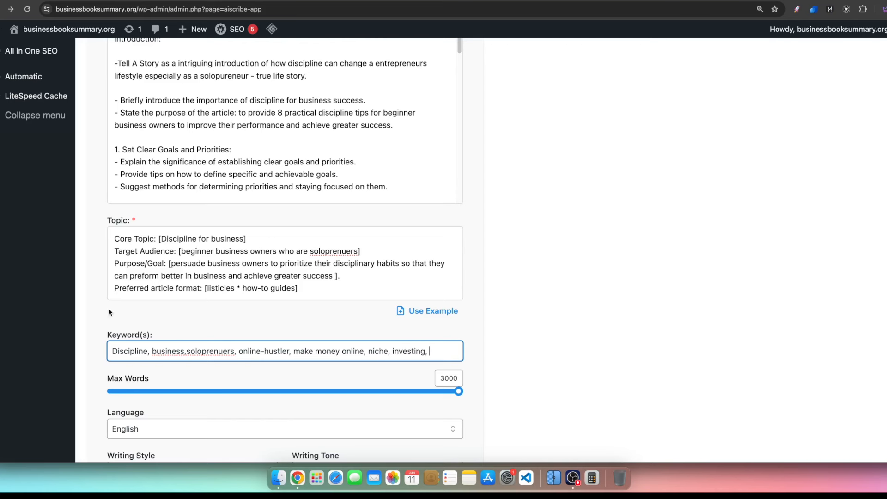
- Generate 2 entries of paragraphs for the topic and show the prompt instructions sent to the AI
scroll(110, 312, down, 3)
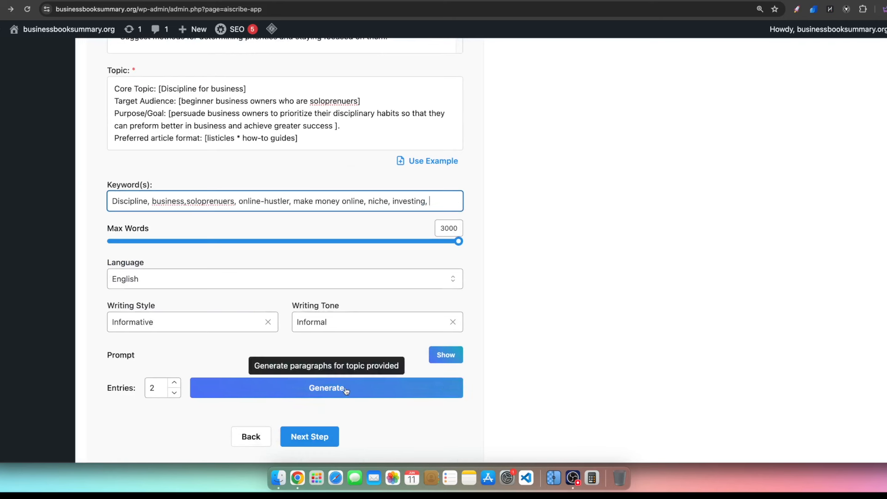
click(337, 389)
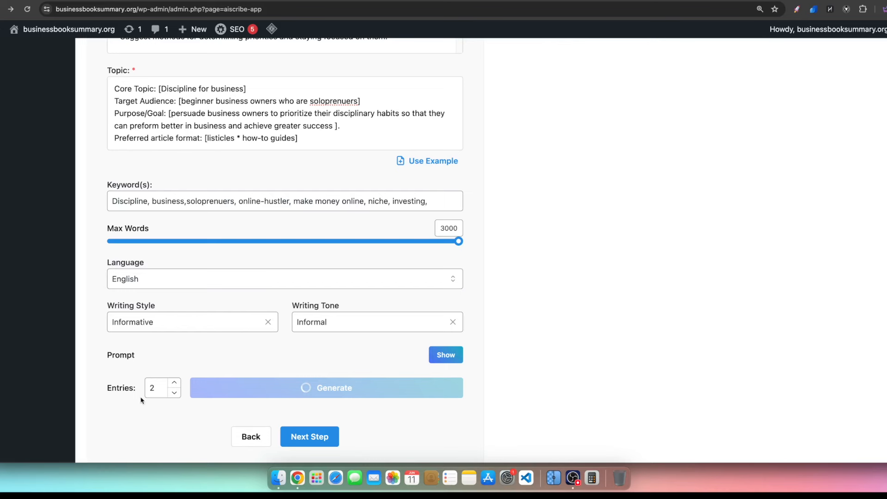
click(455, 356)
scroll(350, 392, down, 3)
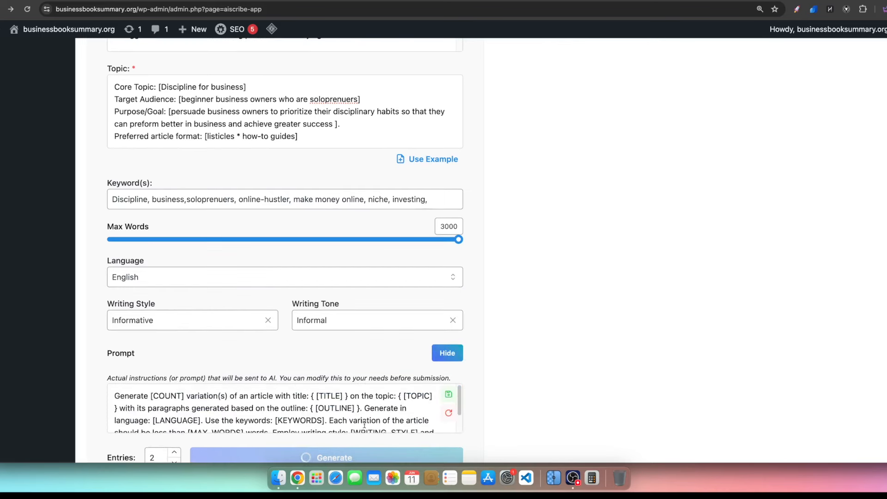
scroll(229, 389, up, 1)
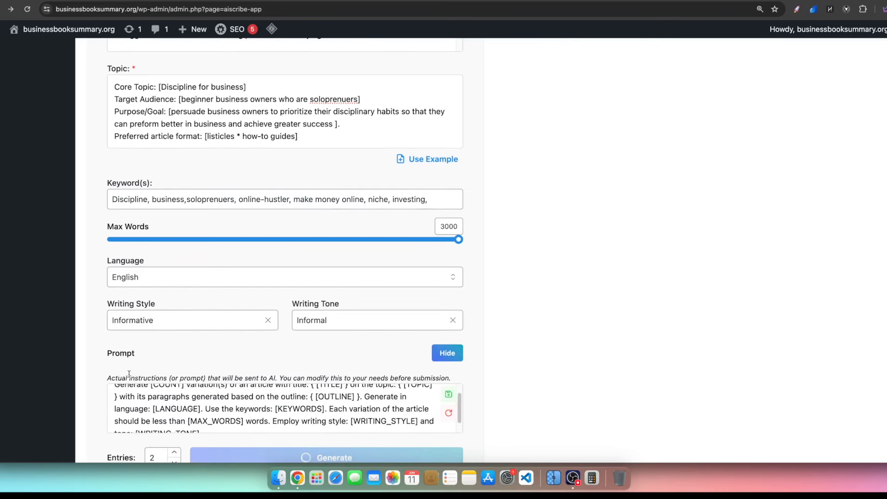
scroll(129, 376, up, 1)
scroll(145, 337, down, 1)
scroll(145, 338, down, 1)
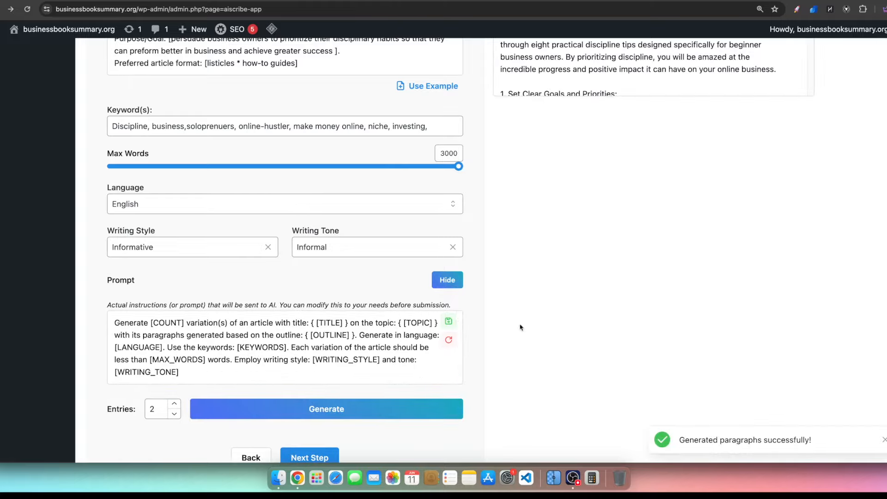
- Read through both generated article variations from introduction to conclusion and compare them
scroll(557, 319, up, 3)
scroll(557, 320, up, 6)
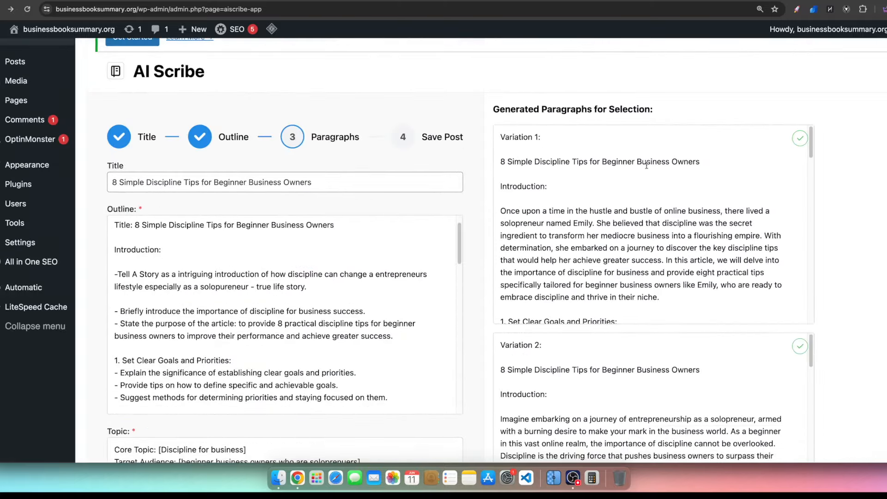
scroll(631, 275, down, 15)
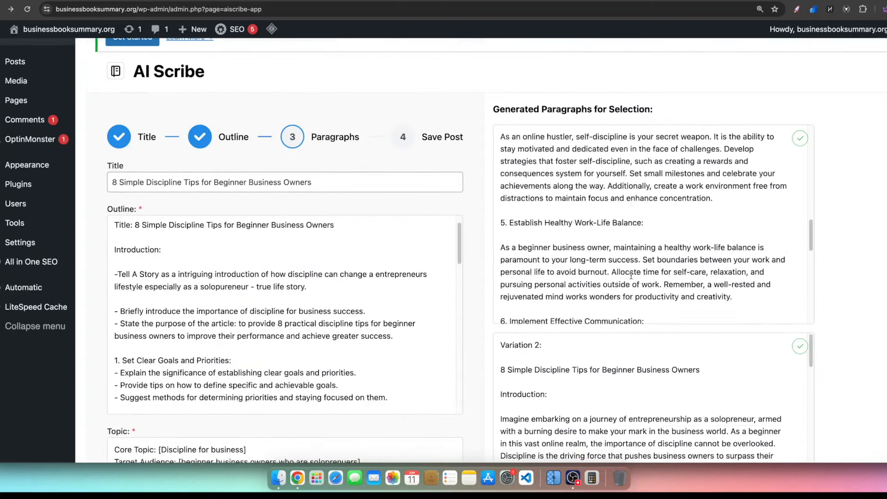
scroll(627, 268, up, 1)
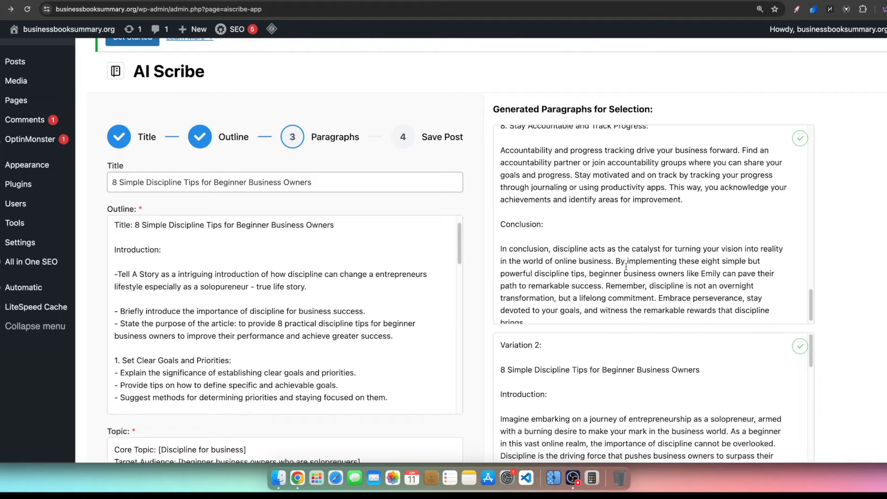
scroll(640, 340, down, 10)
scroll(640, 340, down, 15)
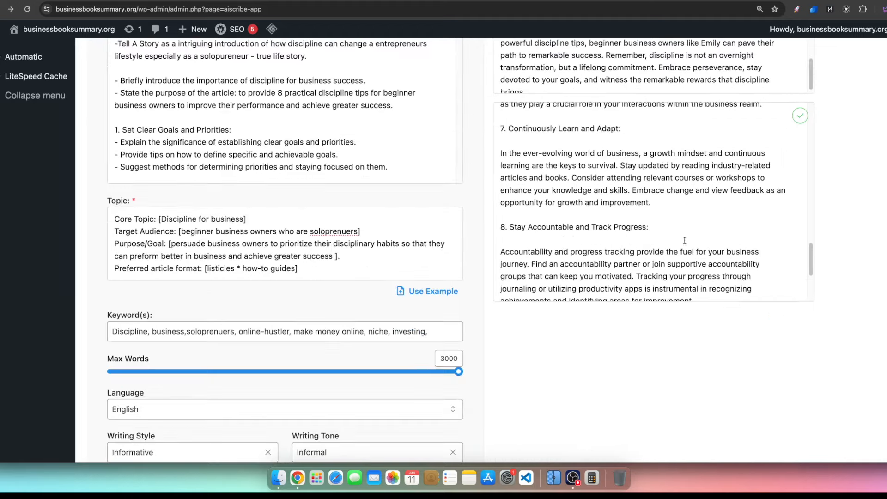
scroll(854, 224, up, 5)
scroll(854, 224, up, 3)
scroll(722, 217, up, 15)
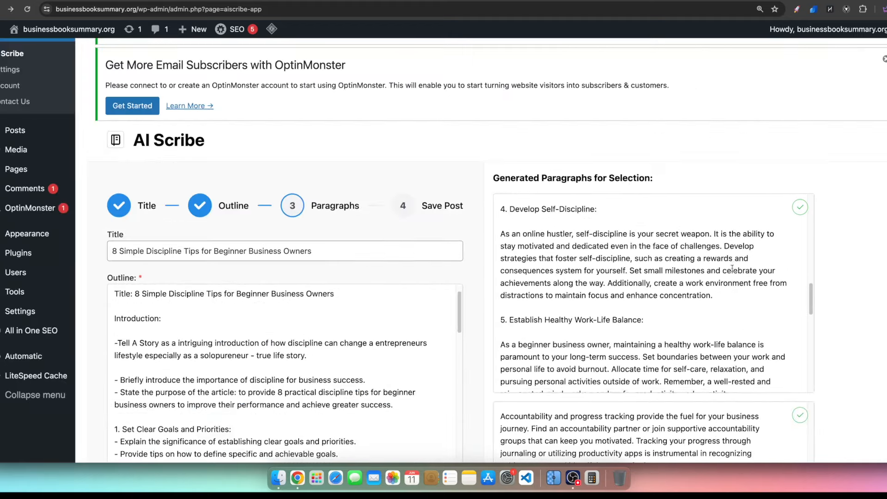
scroll(721, 217, down, 15)
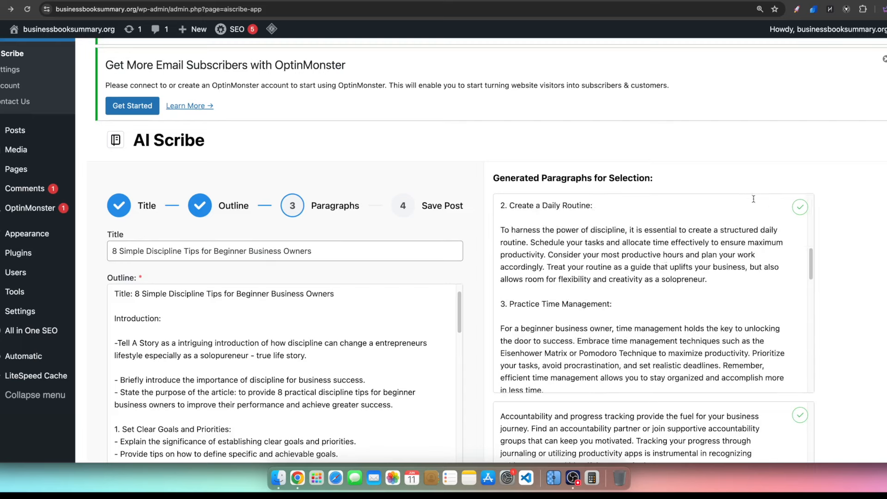
scroll(681, 341, down, 3)
scroll(802, 232, down, 12)
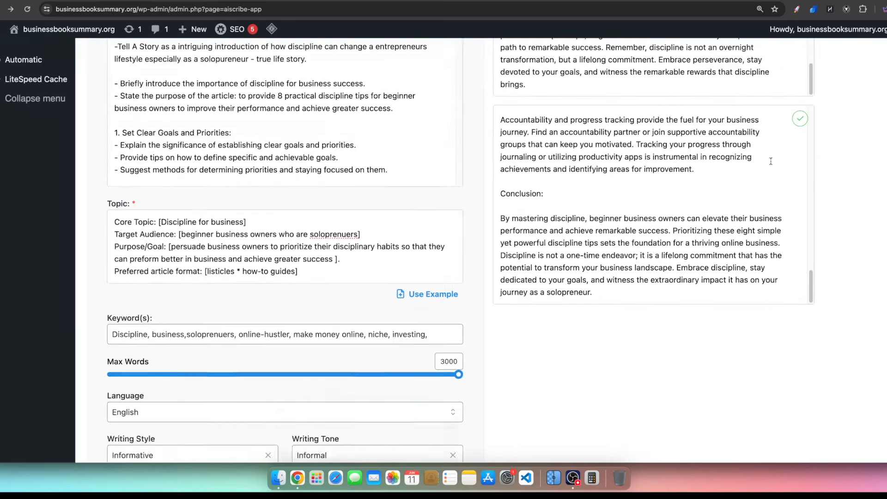
scroll(802, 231, up, 4)
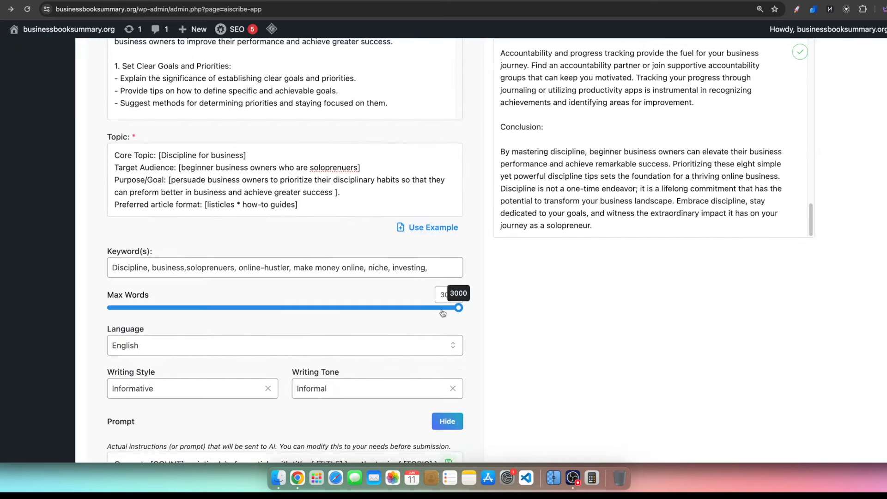
scroll(511, 307, up, 2)
scroll(599, 226, up, 10)
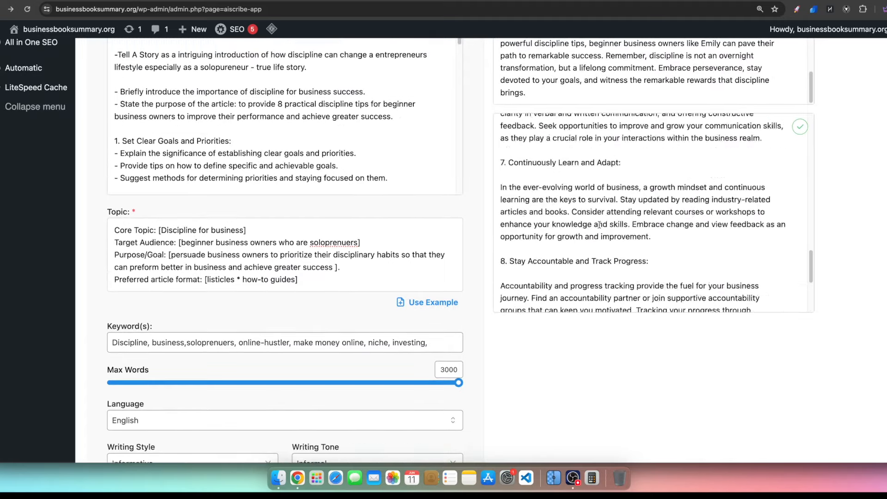
scroll(599, 226, up, 5)
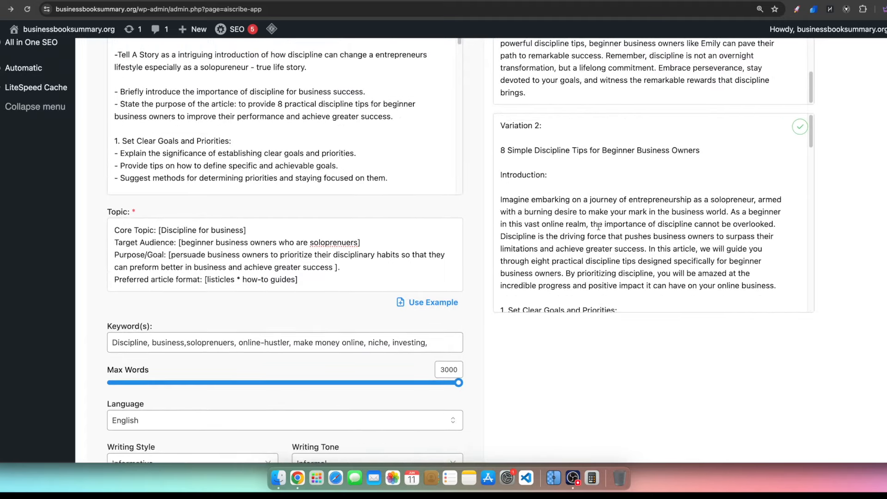
scroll(645, 286, up, 4)
scroll(657, 190, down, 5)
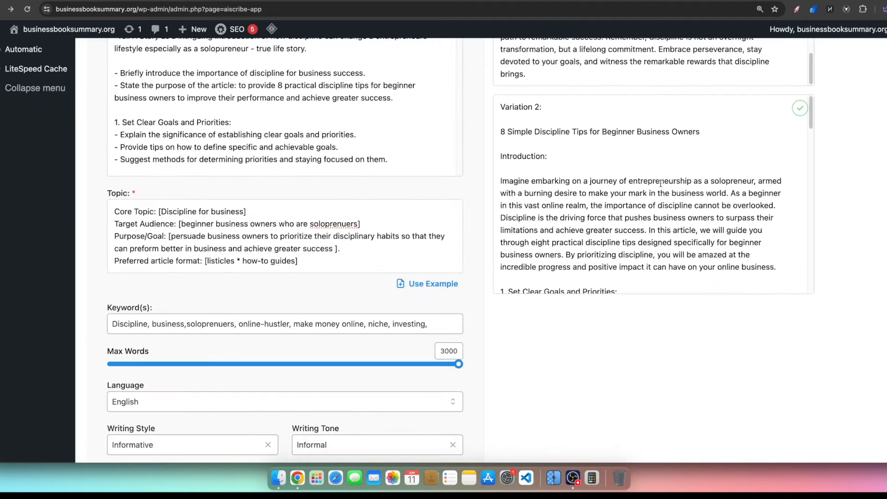
- Select Variation 2 as the result to use and proceed to the Save Post stage
click(800, 108)
scroll(731, 123, down, 15)
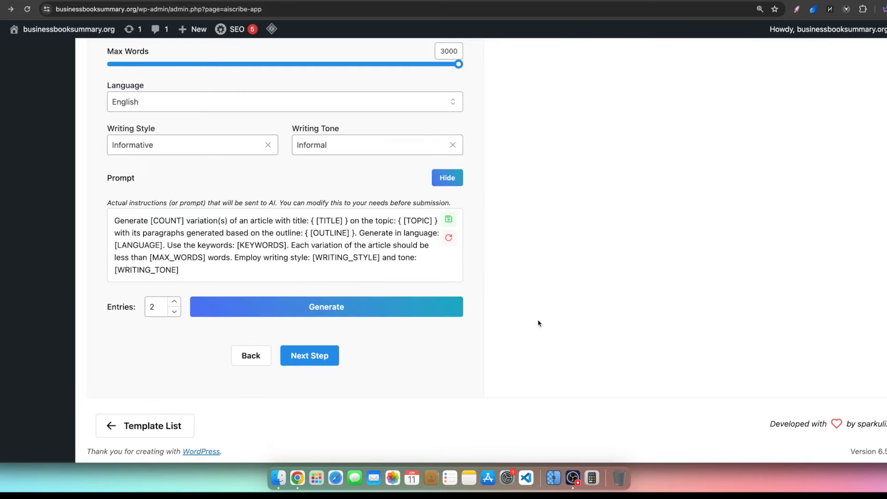
click(309, 355)
- Create a post from the Variation 2 content and save it as a draft
scroll(324, 277, up, 5)
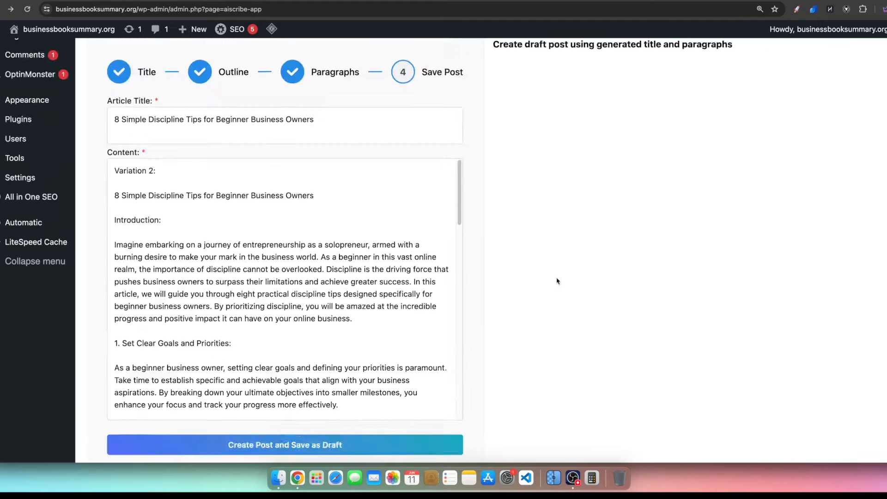
drag(115, 195, 348, 412)
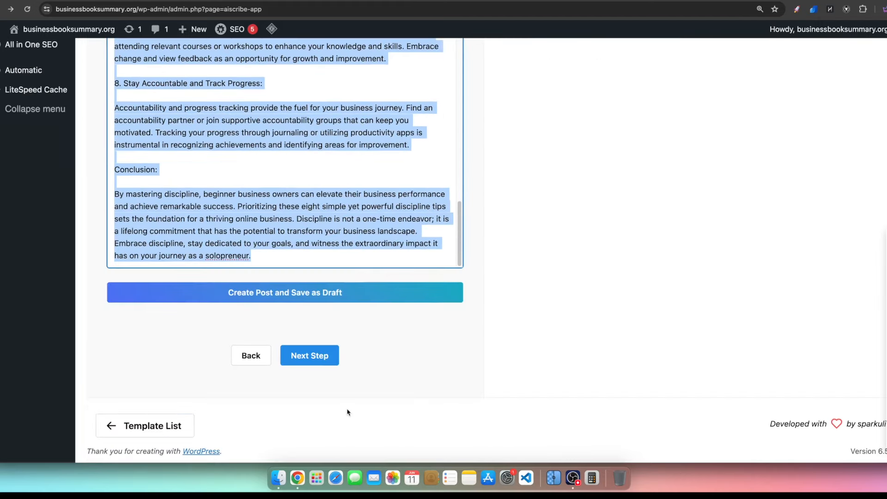
click(282, 300)
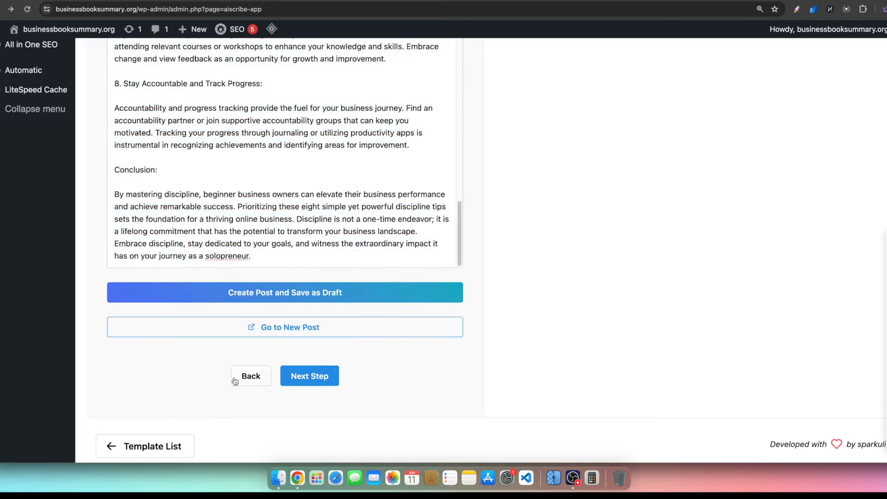
- Return to the Paragraphs stage and select Variation 1 as the result instead
scroll(388, 342, up, 4)
scroll(389, 256, up, 10)
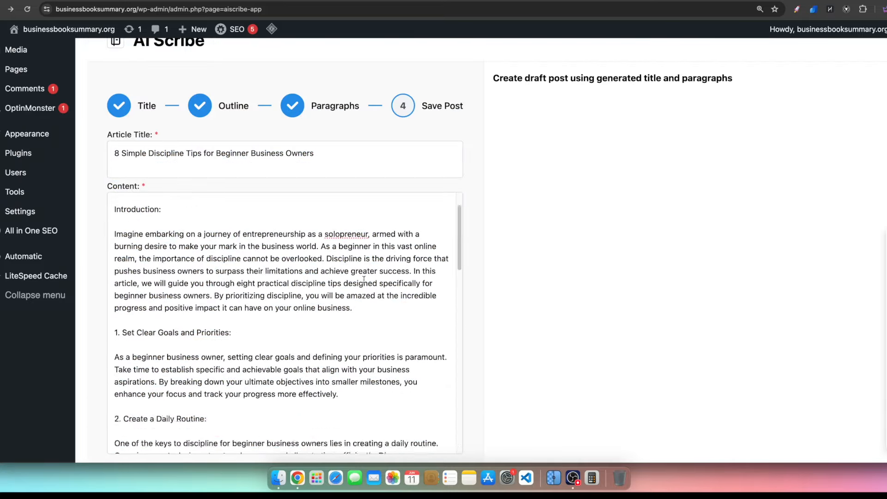
scroll(583, 307, down, 4)
click(261, 363)
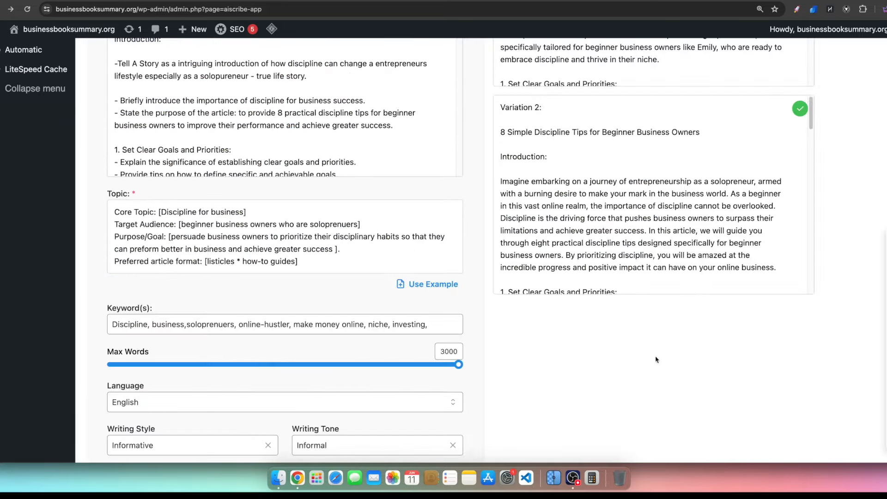
scroll(656, 359, up, 4)
click(804, 76)
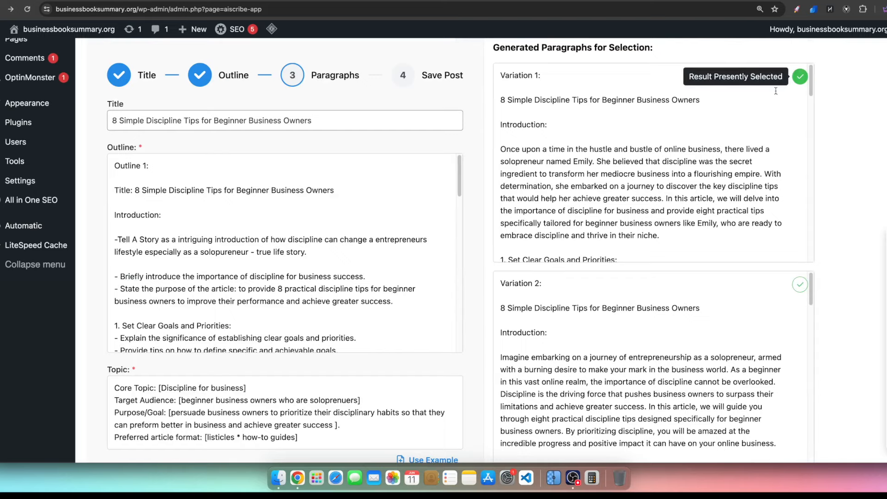
- Proceed to the Save Post stage with Variation 1 and save it as another draft post
scroll(249, 374, down, 7)
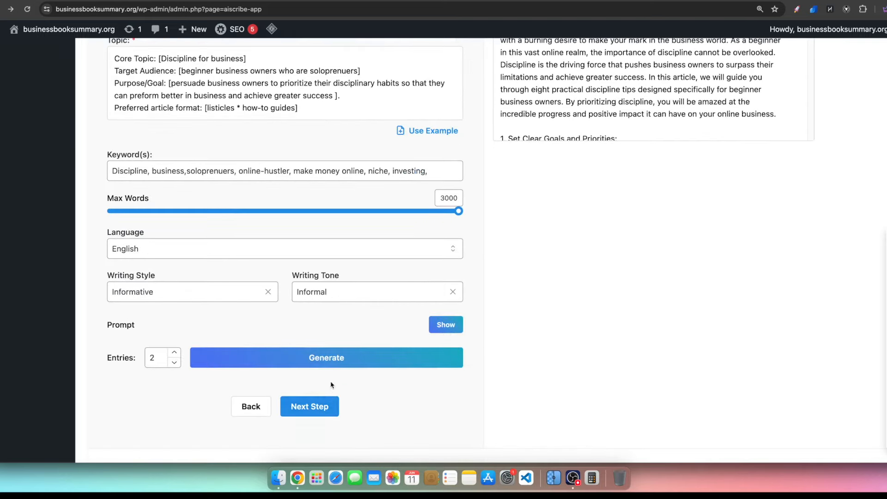
click(318, 406)
click(260, 293)
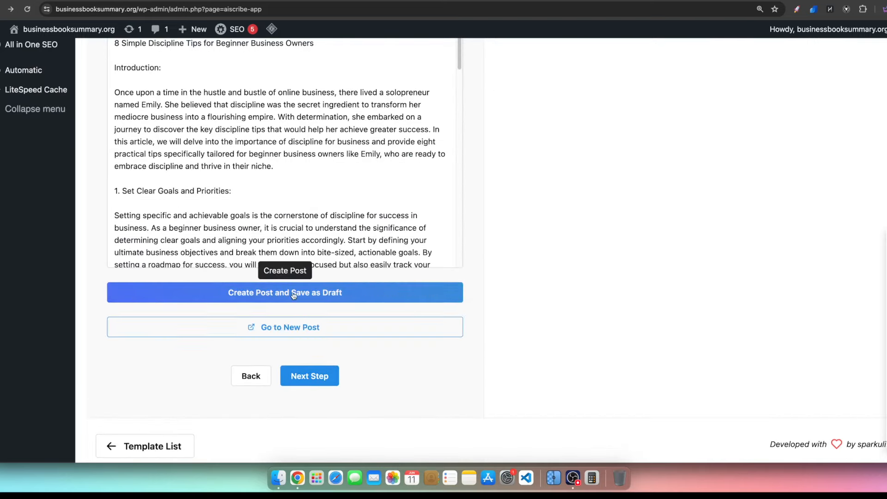
scroll(481, 346, up, 6)
scroll(381, 383, down, 5)
scroll(381, 383, down, 10)
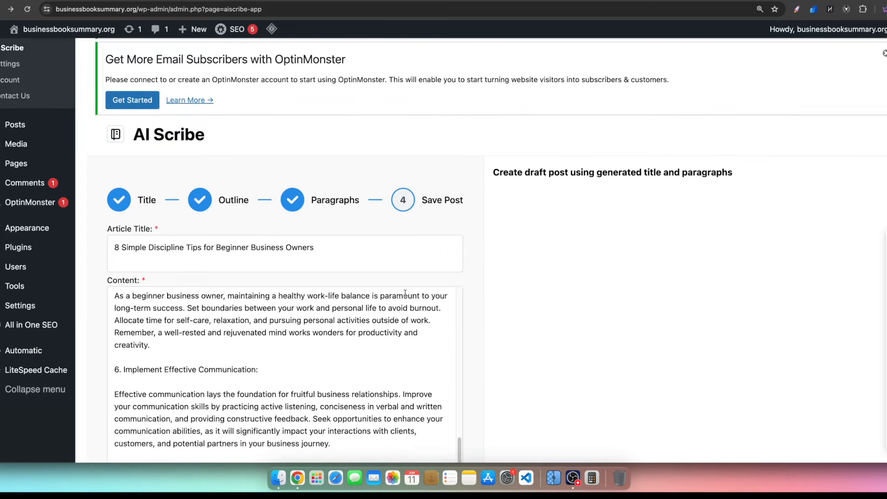
- Open the Variation 2 draft of "8 Simple Discipline Tips for Beginner Business Owners" from the site's posts and review its full content
mouse_move(19, 141)
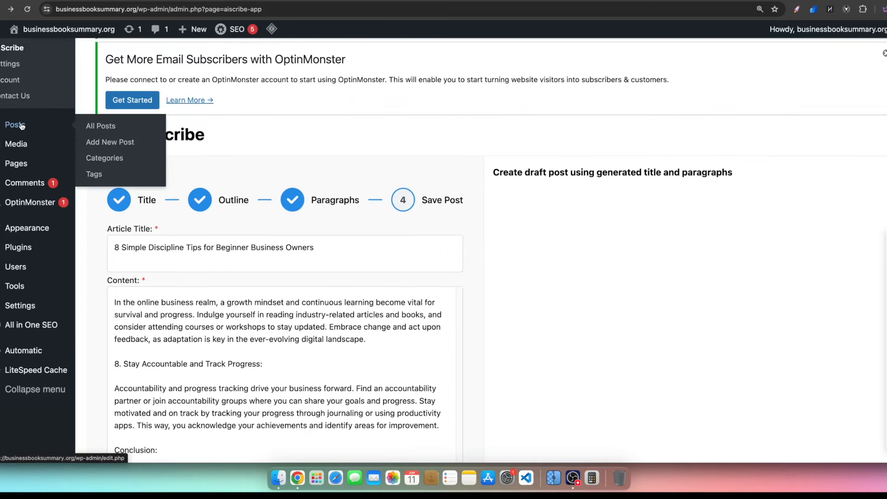
click(19, 123)
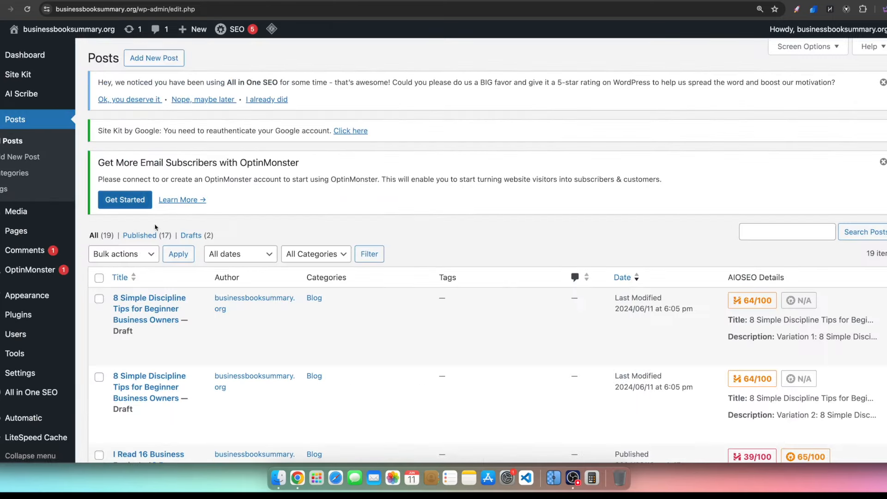
scroll(183, 276, down, 2)
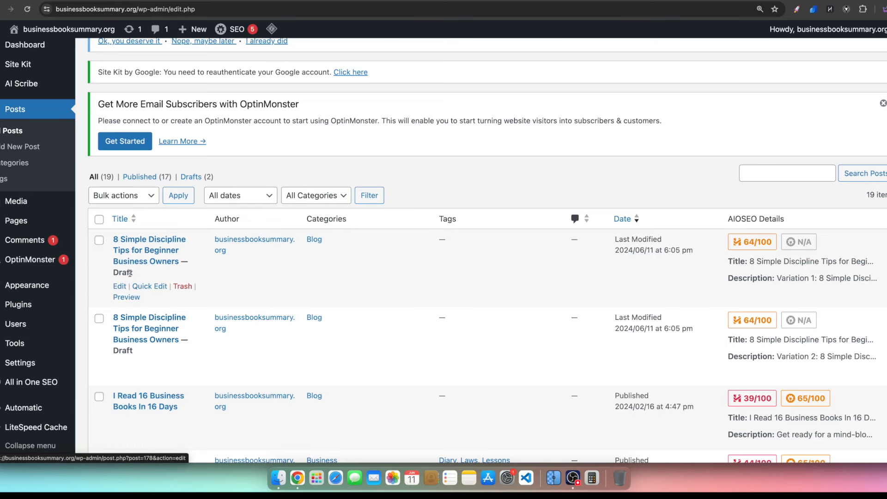
click(124, 329)
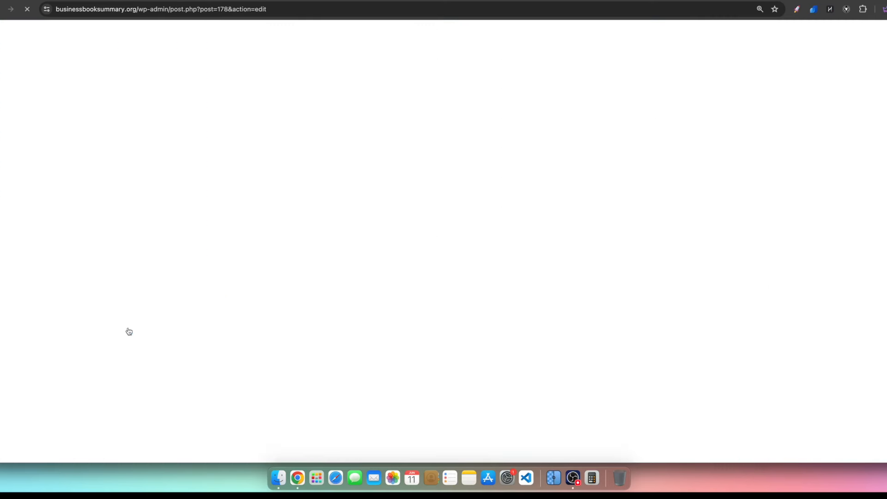
scroll(136, 264, down, 10)
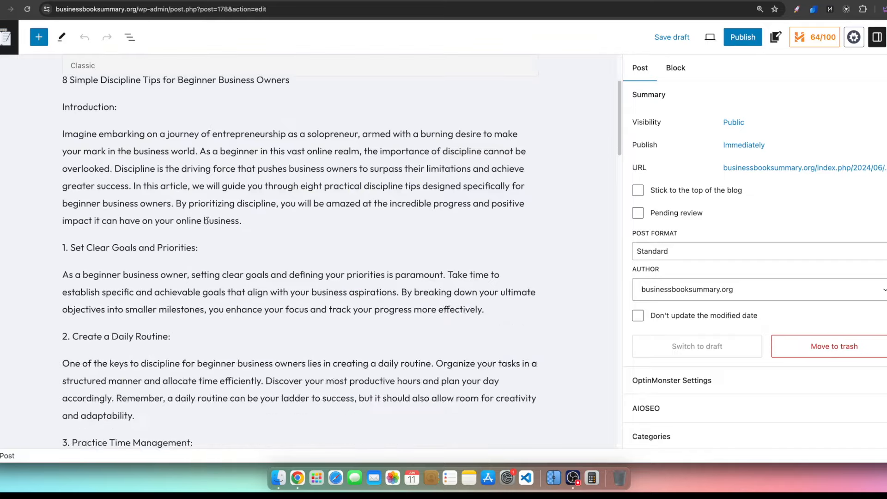
scroll(136, 264, down, 15)
scroll(56, 249, up, 5)
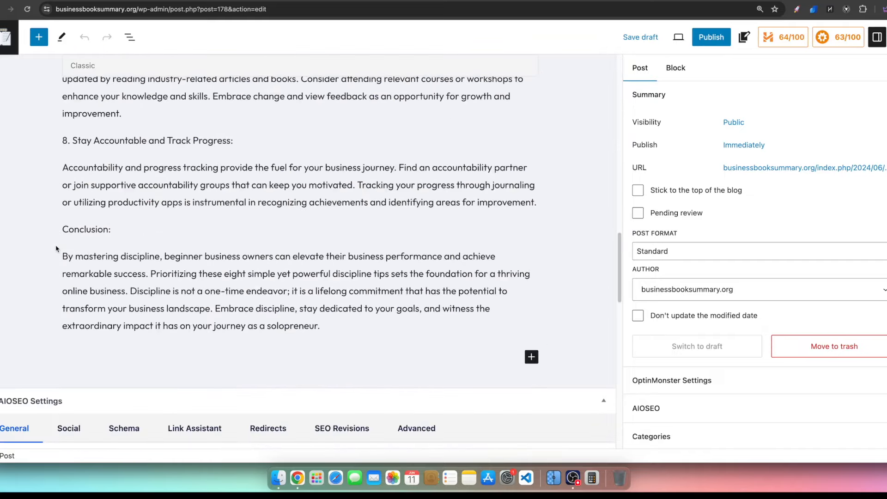
scroll(56, 249, up, 20)
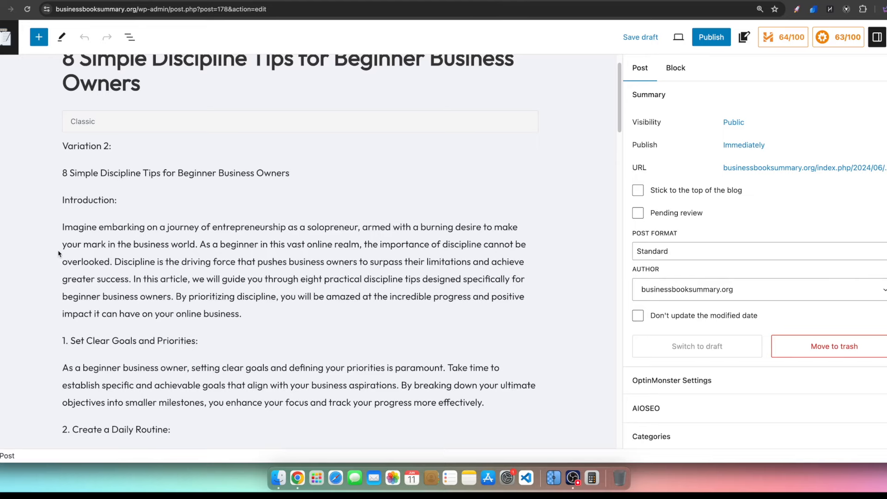
- Insert five blank paragraphs after the "2. Create a Daily Routine" section of the post
scroll(65, 282, down, 4)
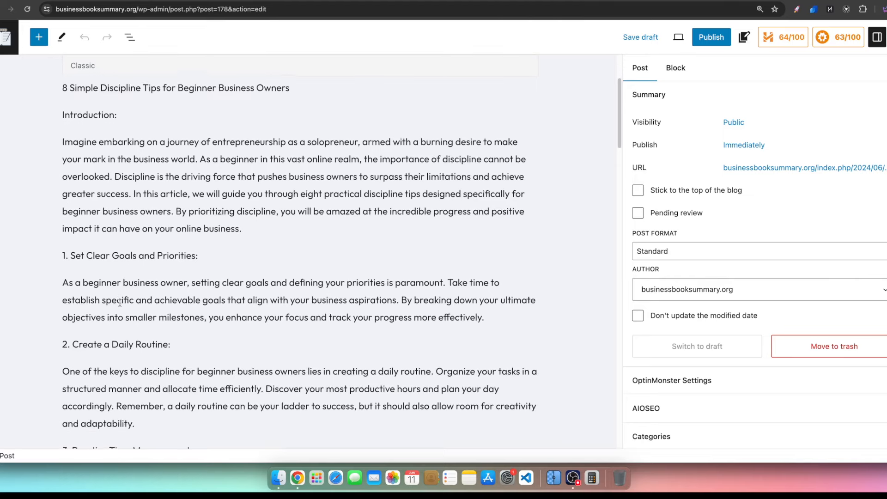
scroll(120, 303, down, 6)
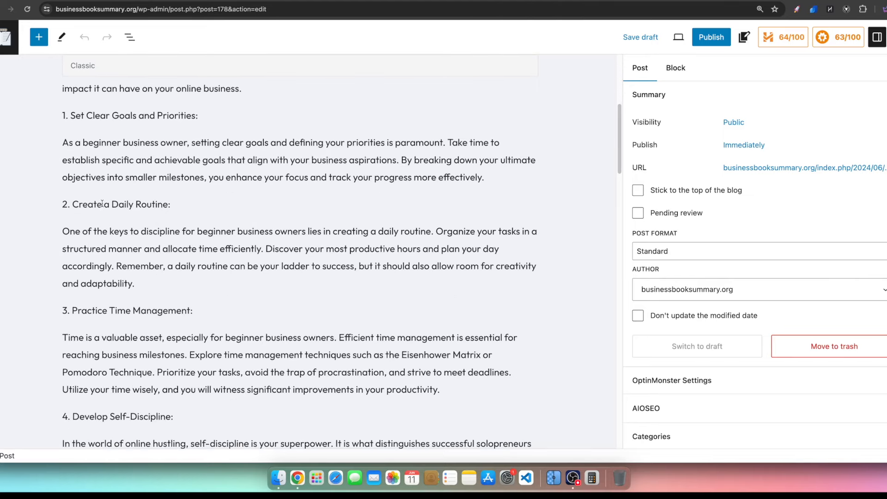
drag(83, 205, 185, 235)
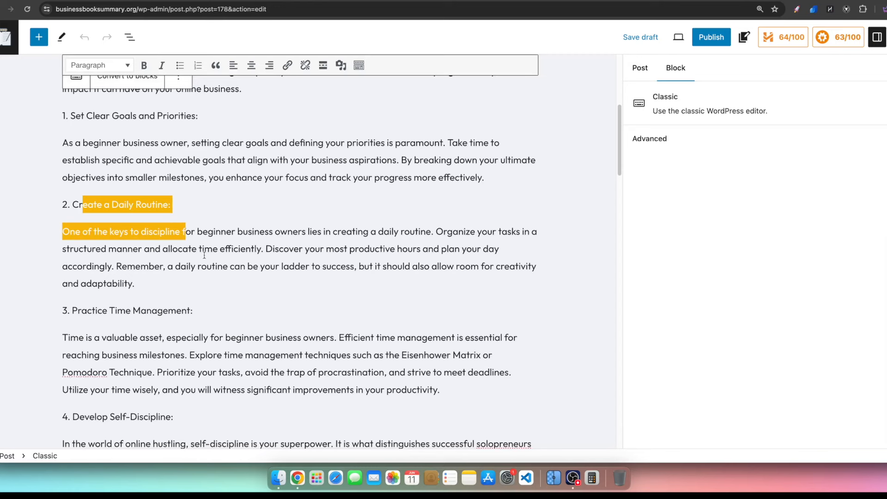
drag(153, 286, 74, 251)
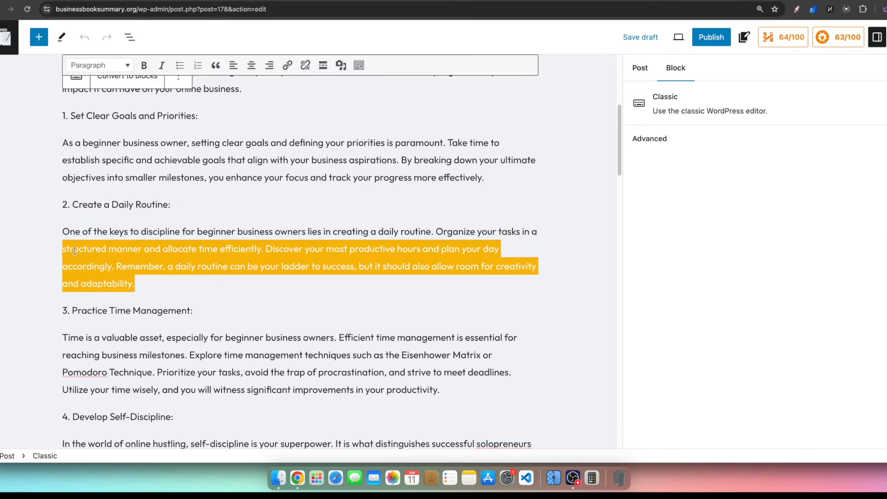
click(168, 294)
key(Return)
key(Return)
key(Return)
key(Return)
key(Return)
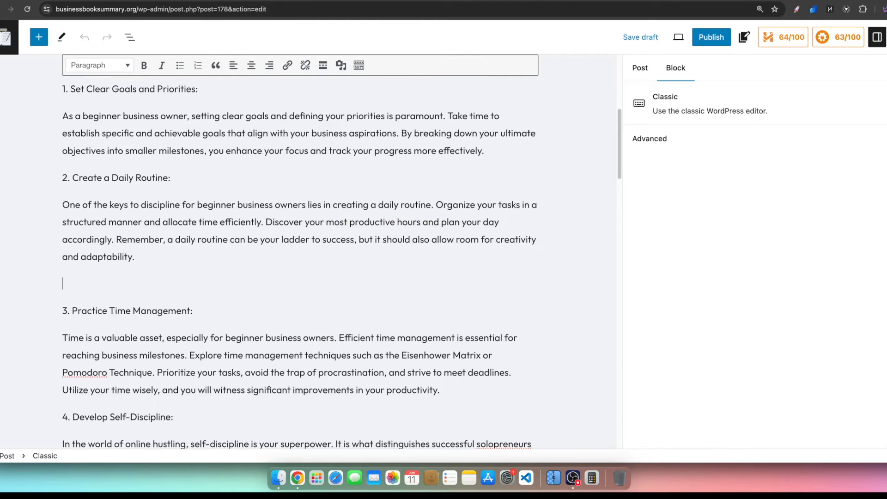
- Open AI Scribe's Generate Paragraphs template beside the post, show its prompt and look over the input fields
scroll(295, 268, up, 6)
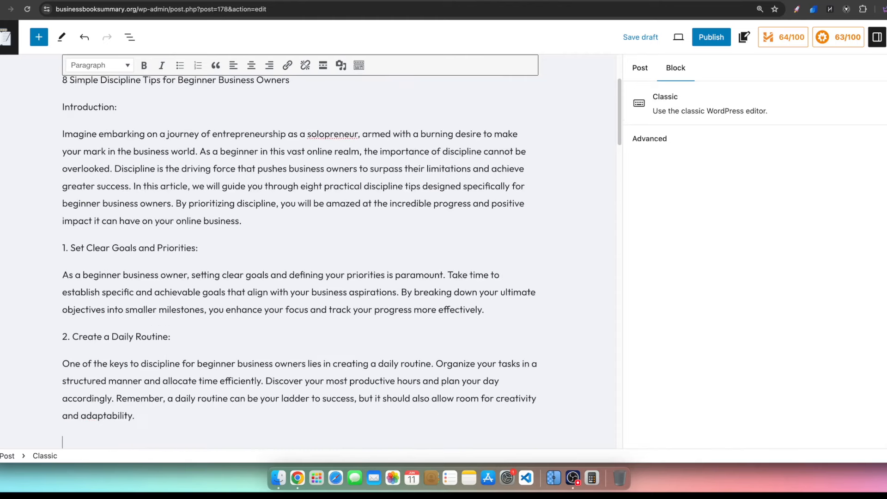
click(744, 37)
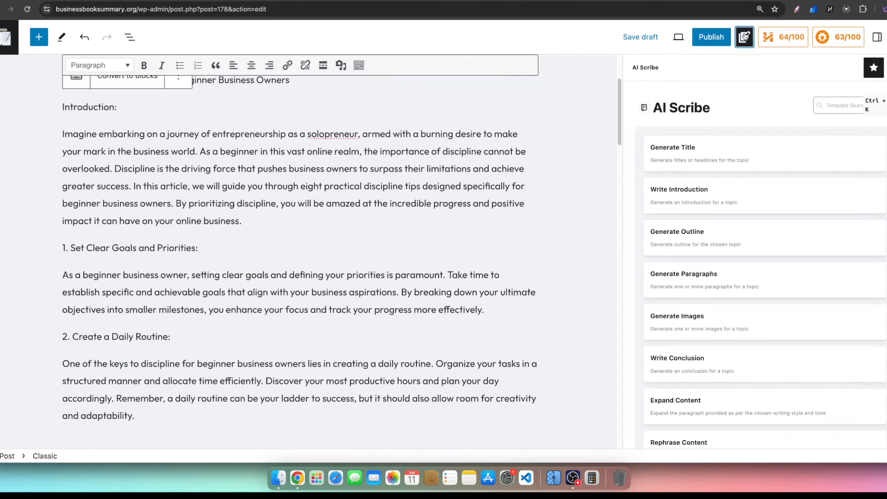
scroll(307, 320, down, 4)
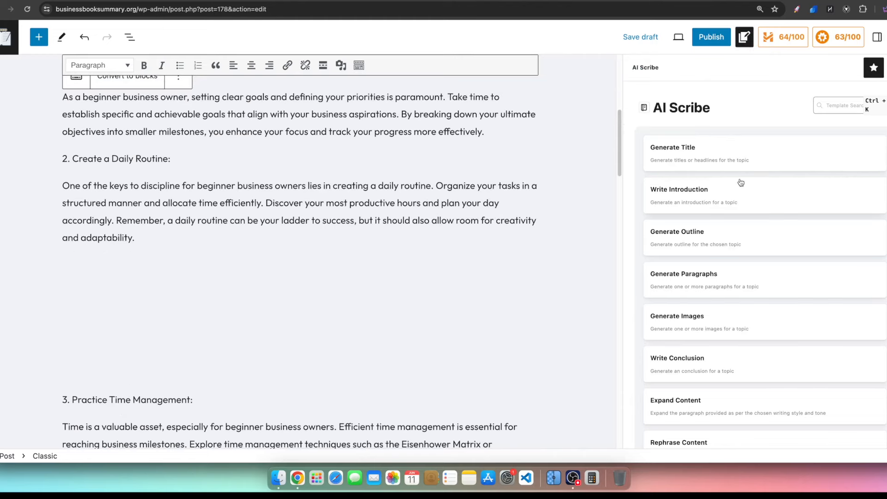
click(698, 283)
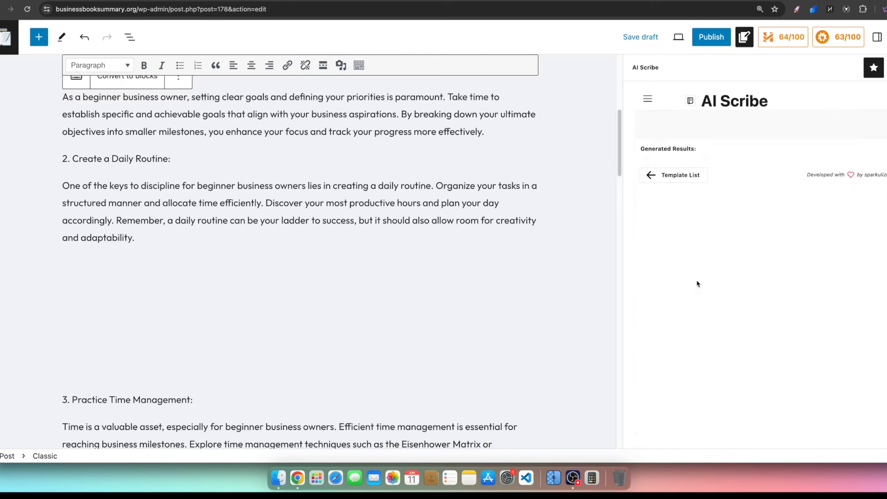
click(667, 158)
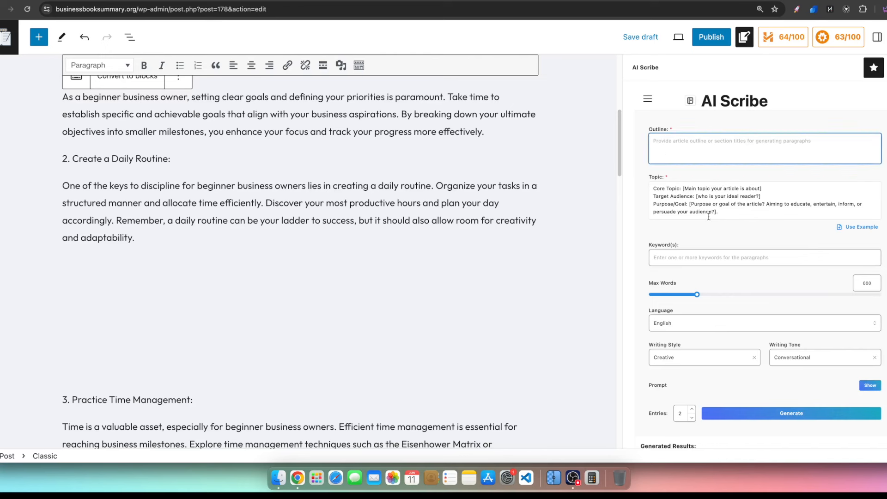
drag(735, 212, 644, 183)
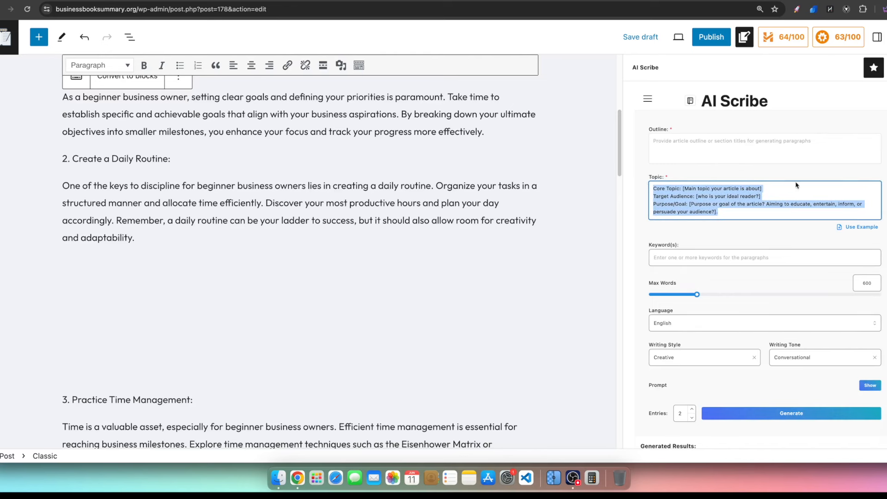
click(871, 386)
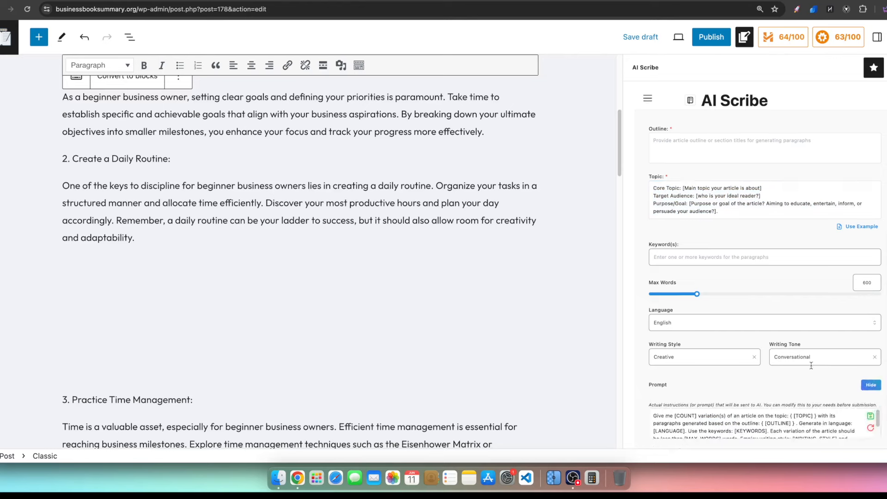
scroll(743, 325, down, 3)
scroll(744, 326, down, 1)
scroll(713, 338, up, 1)
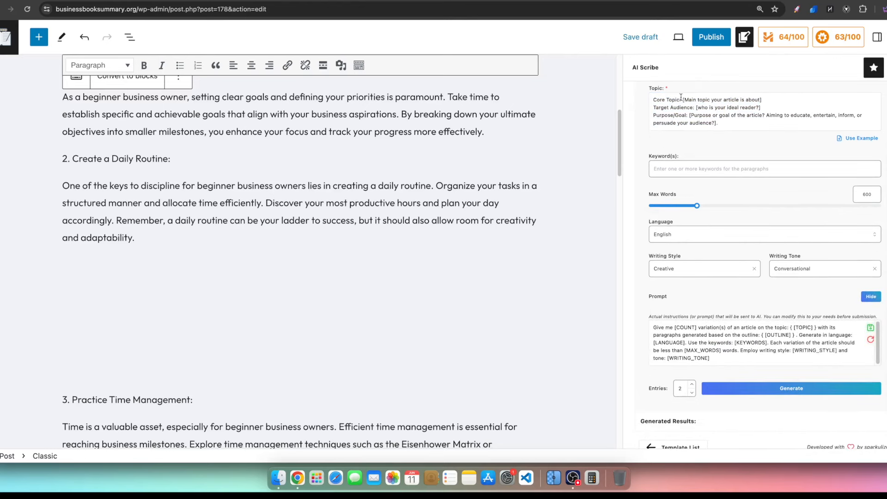
- Set the Core Topic to the post title, "8 Simple Discipline Tips for Beginner Business Owners", and remove the Target Audience line
scroll(301, 185, up, 10)
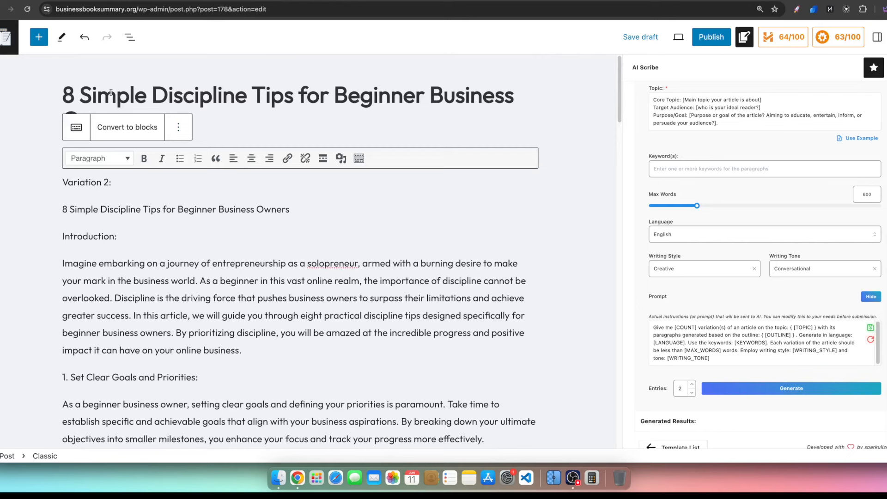
drag(64, 91, 474, 98)
click(175, 99)
drag(80, 95, 443, 94)
click(553, 96)
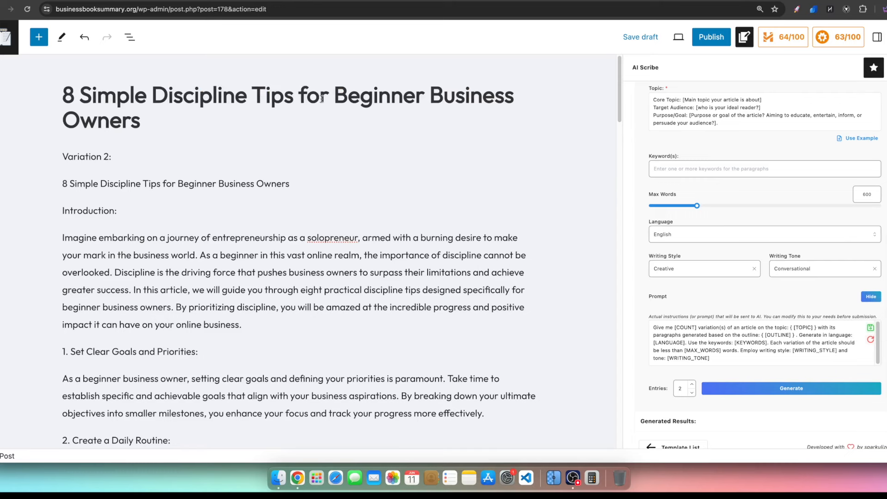
drag(158, 112, 154, 90)
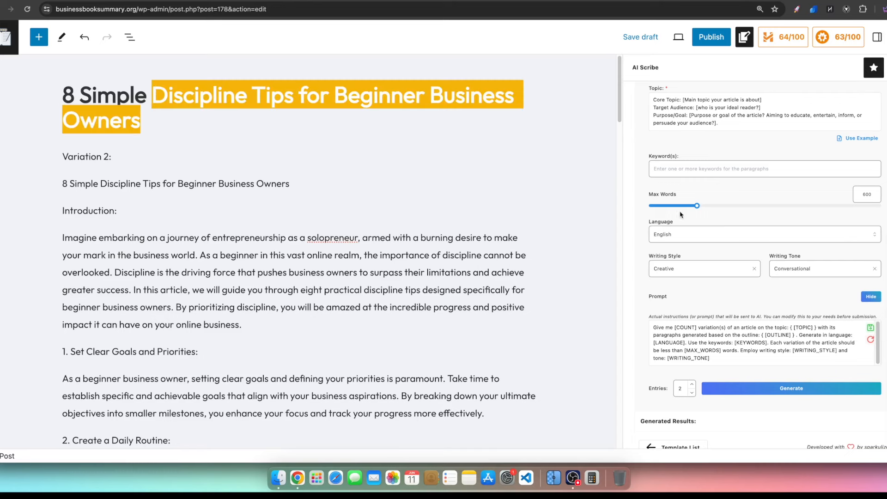
click(688, 100)
drag(686, 100, 758, 100)
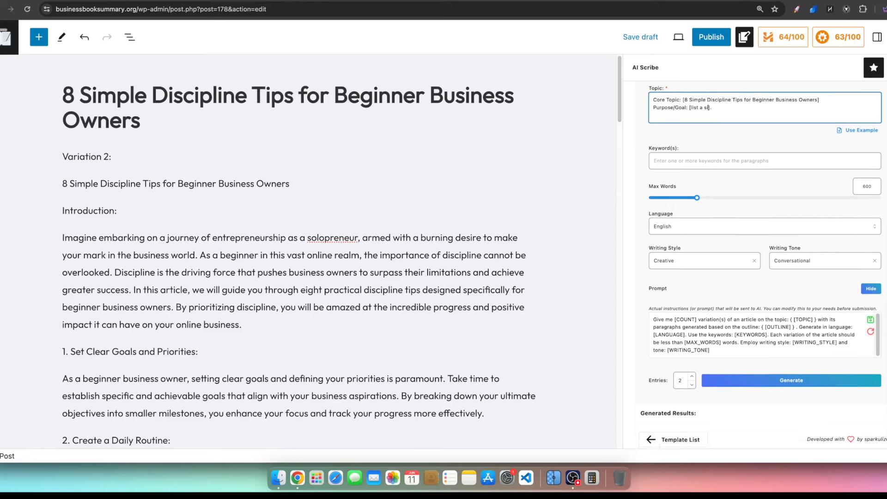
- Set the topic's Purpose/Goal to "list a simple and effective morning routine to get a business owners day started"
text(simple )
text(and effective morning routine to get a business ow)
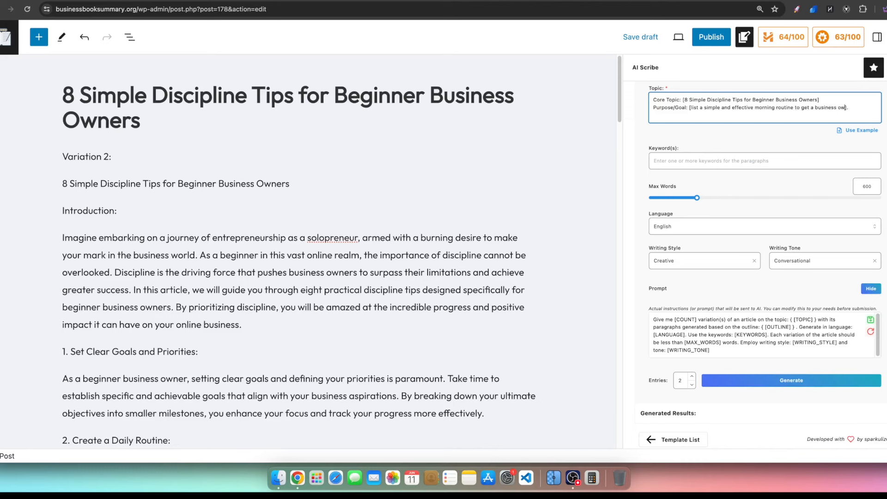
text(ners day srt)
key(BackSpace)
key(BackSpace)
key(BackSpace)
text(starte)
drag(691, 107, 671, 117)
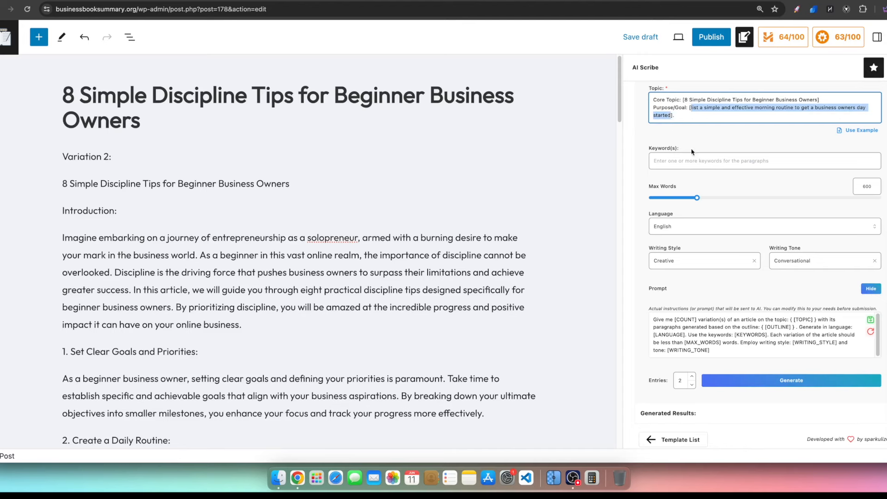
- Set the maximum number of words for the generated paragraphs to 312
scroll(721, 268, up, 3)
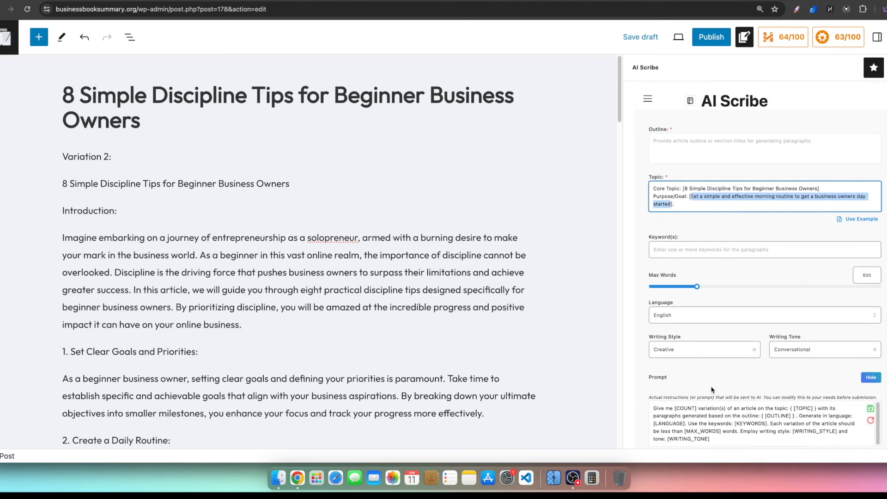
scroll(665, 356, down, 1)
click(696, 286)
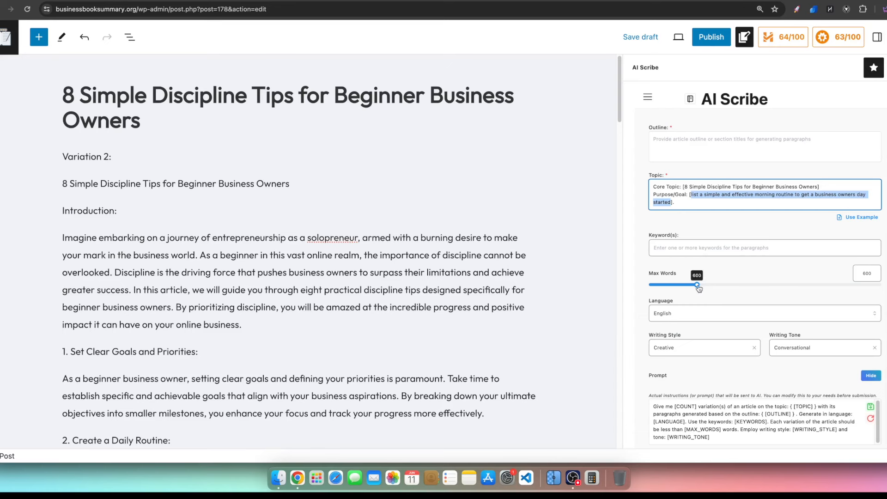
drag(696, 286, 675, 285)
- Fill in the outline with "wake up, clean Up (hygiene), 15 min in the sun, going for a walk or workout, cold plungee, getting to work."
click(694, 252)
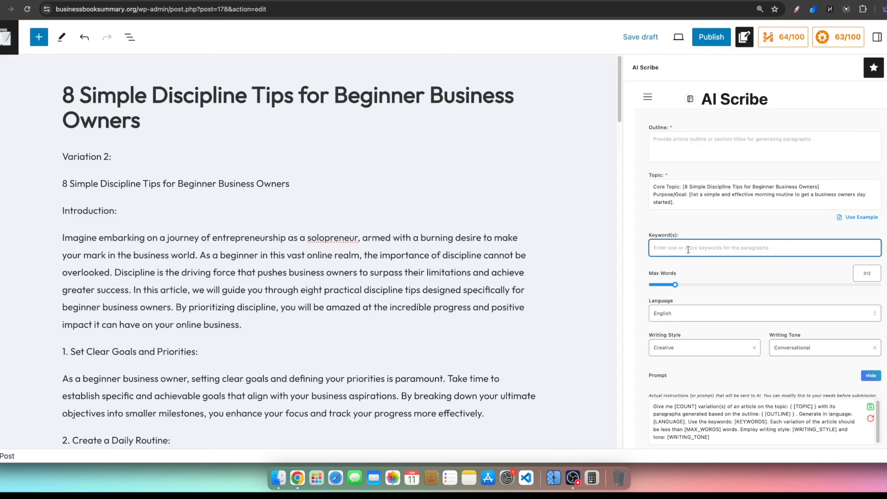
text(wake)
key(super+a)
key(super+c)
key(BackSpace)
click(670, 140)
key(super+v)
text(Up (hygiene),)
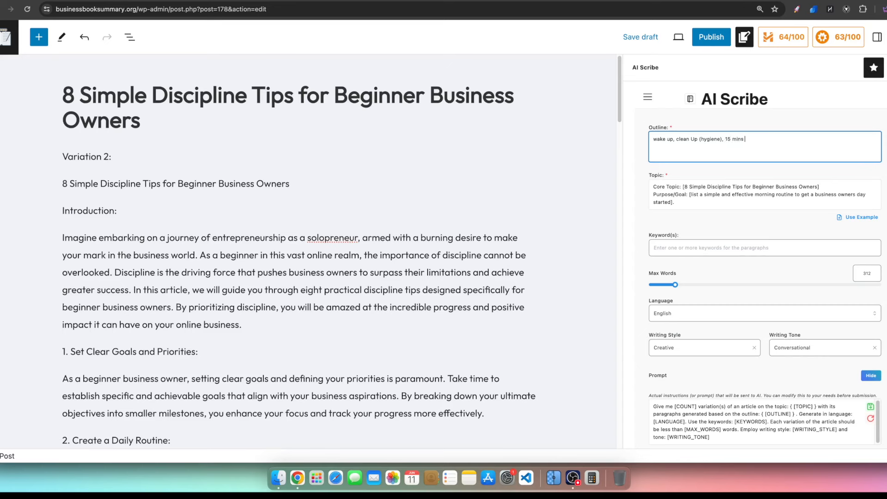
text(15 min in th)
text(e sun, going for )
text(a wa)
text(lk or workou)
text(t, cpl;d)
text( plungee.)
text(, )
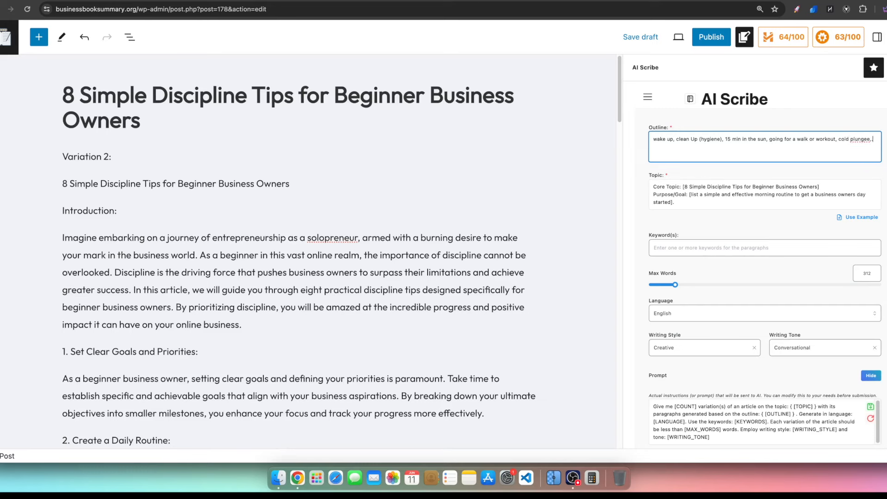
text(getto)
text( work.)
- Add "list a simple and effective morning routine to get a business owners day started-----" as a separate first line of the prompt
click(697, 248)
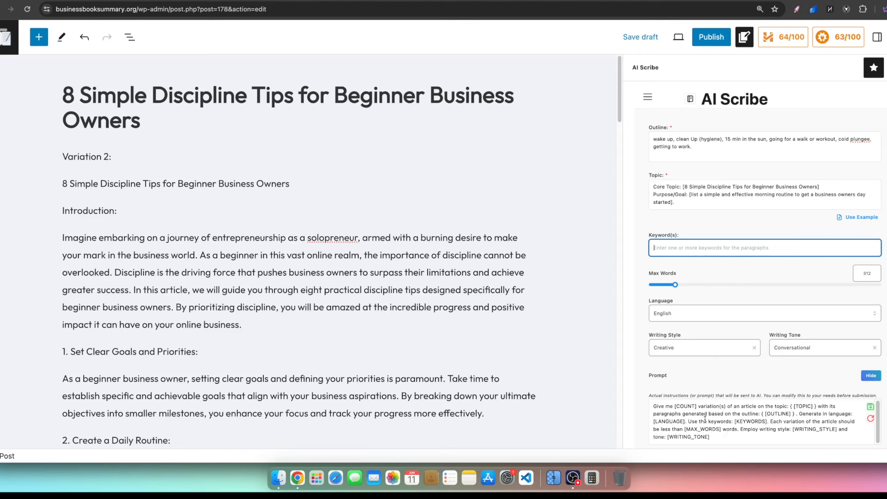
scroll(738, 356, down, 2)
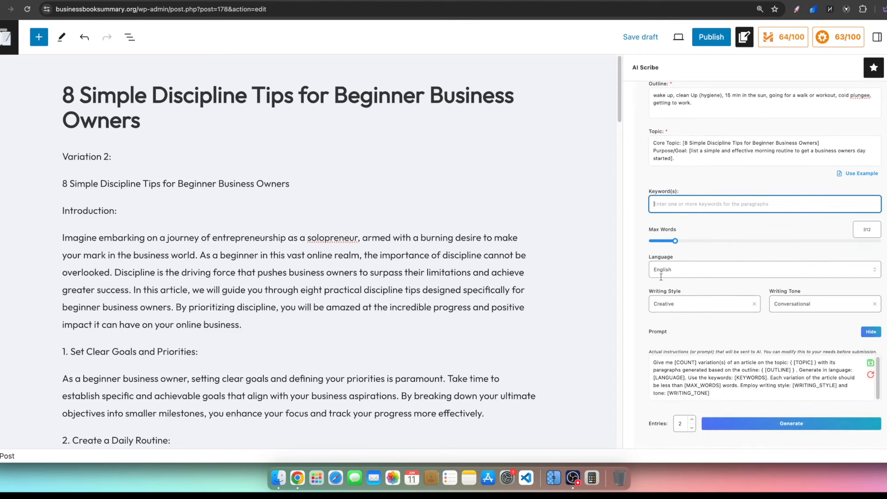
scroll(670, 199, up, 2)
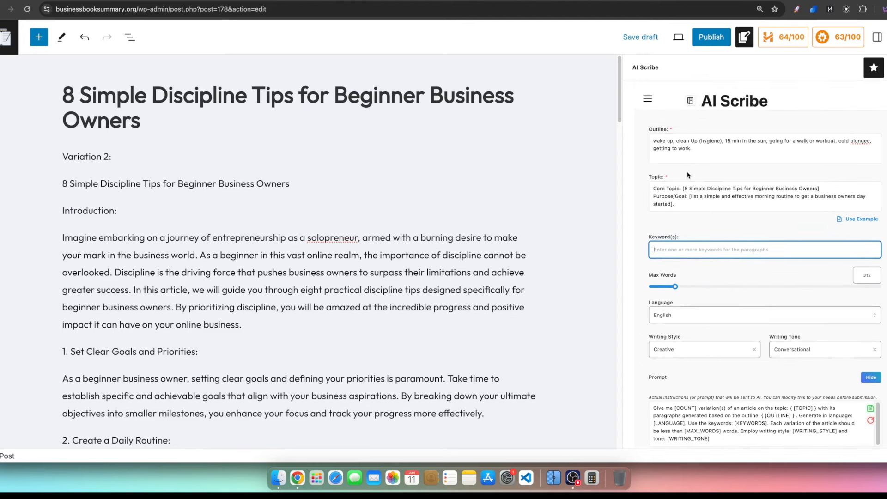
click(651, 141)
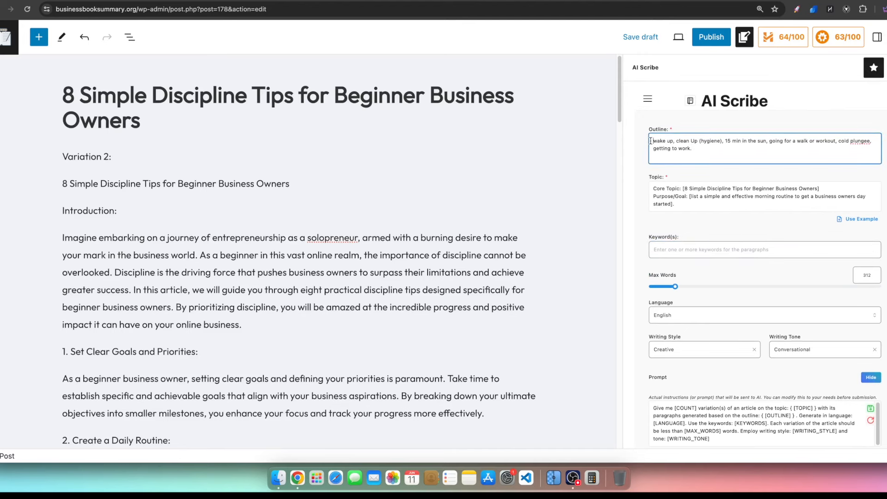
scroll(763, 277, down, 4)
drag(654, 313, 758, 336)
click(653, 313)
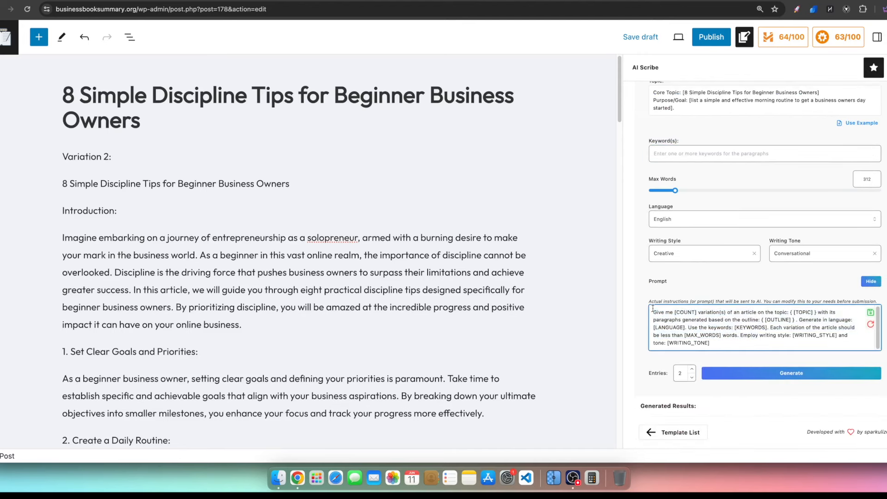
key(Return)
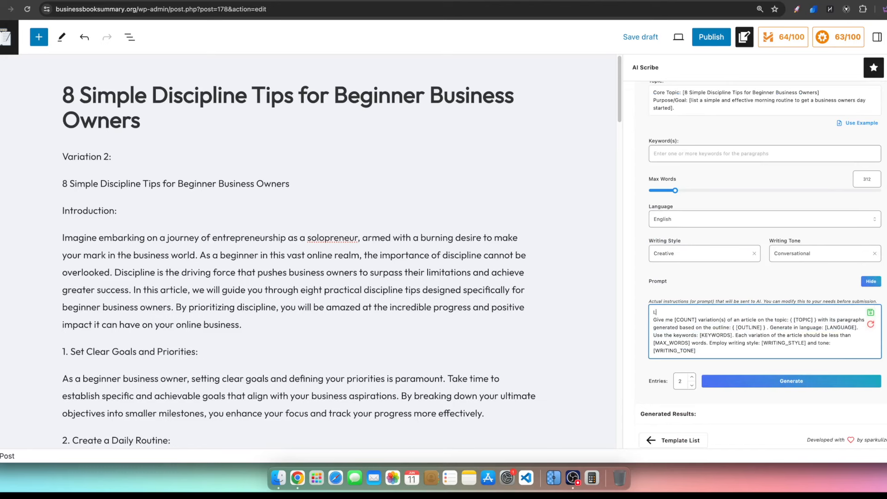
mouse_move(691, 100)
mouse_down()
mouse_move(848, 100)
mouse_move(683, 108)
mouse_up()
key(super+c)
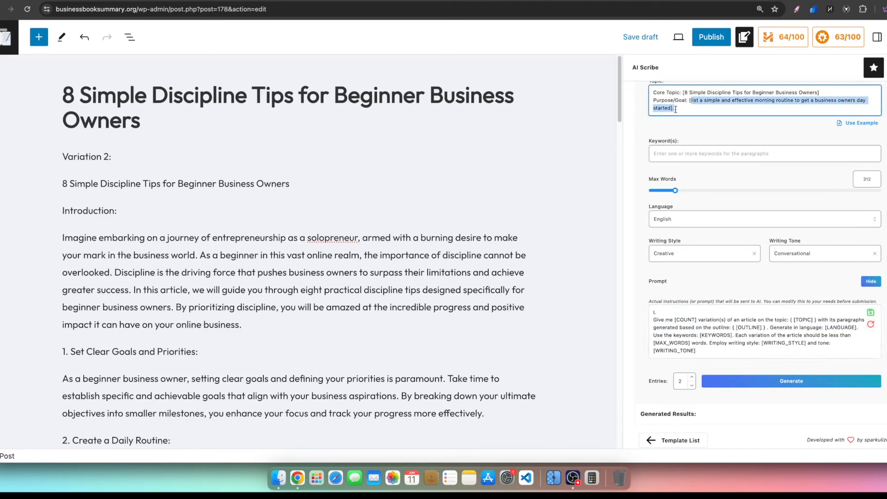
click(667, 315)
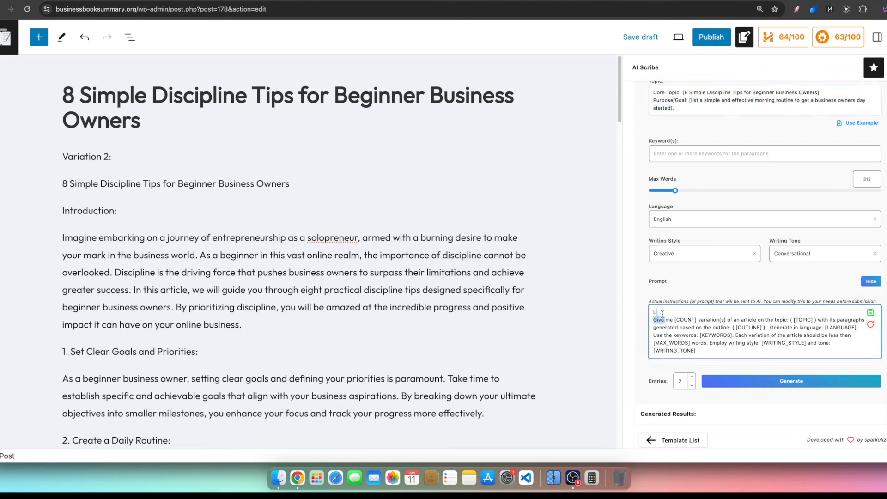
key(super+v)
scroll(771, 328, down, 1)
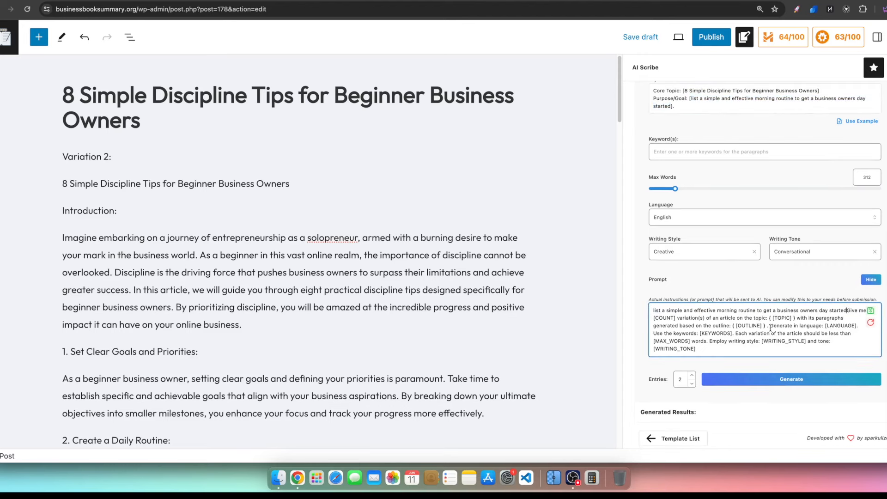
text(-----)
key(Return)
- Set the number of entries to 1 and generate the morning-routine paragraphs
scroll(445, 262, down, 10)
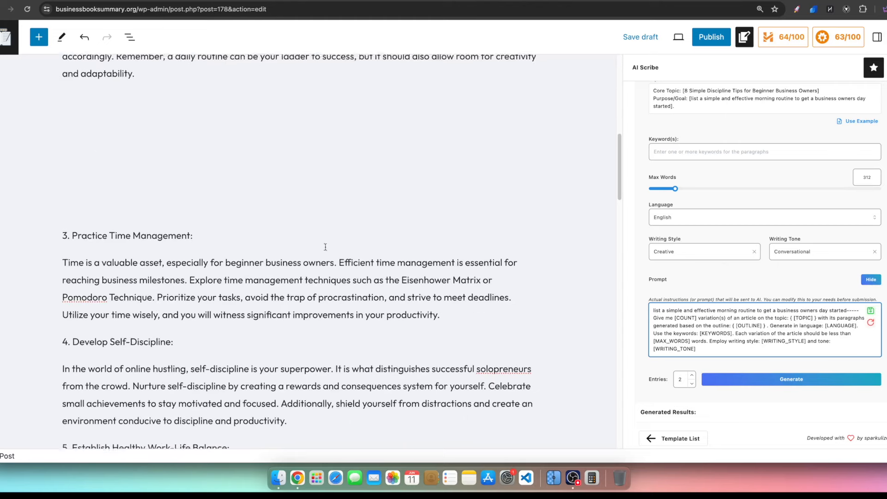
click(691, 383)
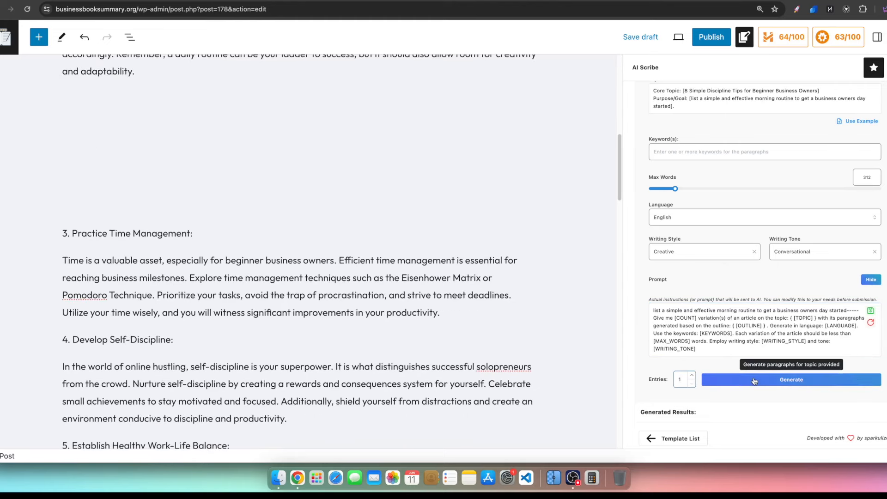
click(739, 380)
scroll(669, 348, down, 1)
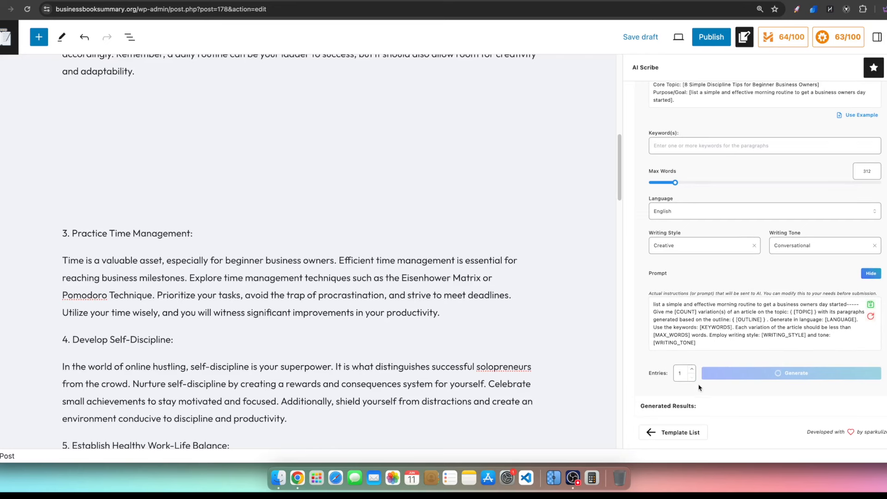
- Copy the generated text from "1. Wake up" through the closing paragraph and paste it below the "Create a Daily Routine" paragraph
scroll(758, 120, up, 5)
scroll(742, 360, down, 5)
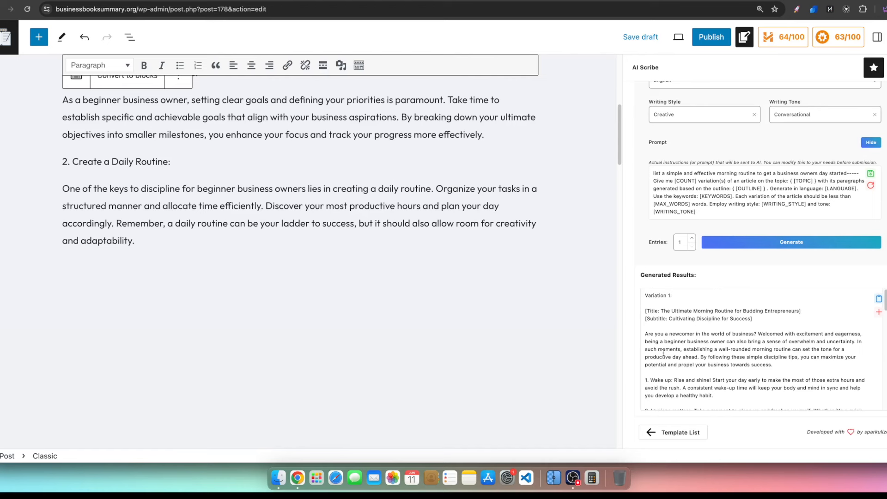
scroll(664, 354, down, 2)
drag(646, 341, 839, 401)
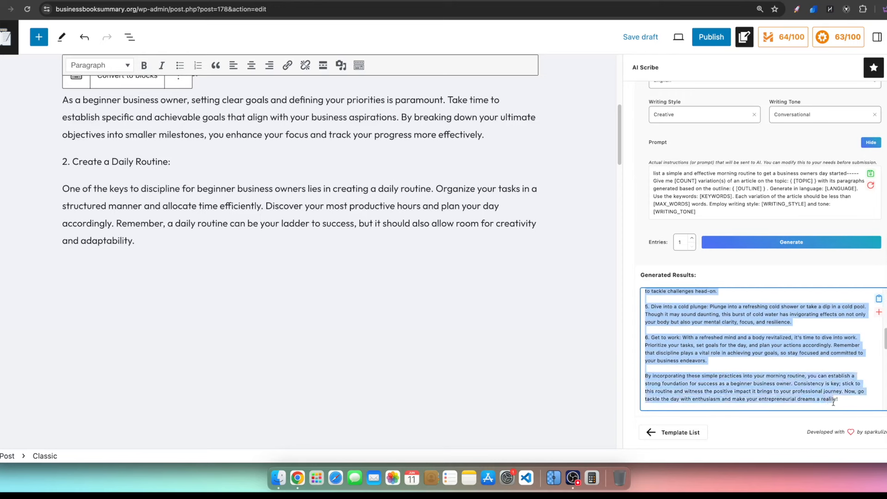
right_click(743, 366)
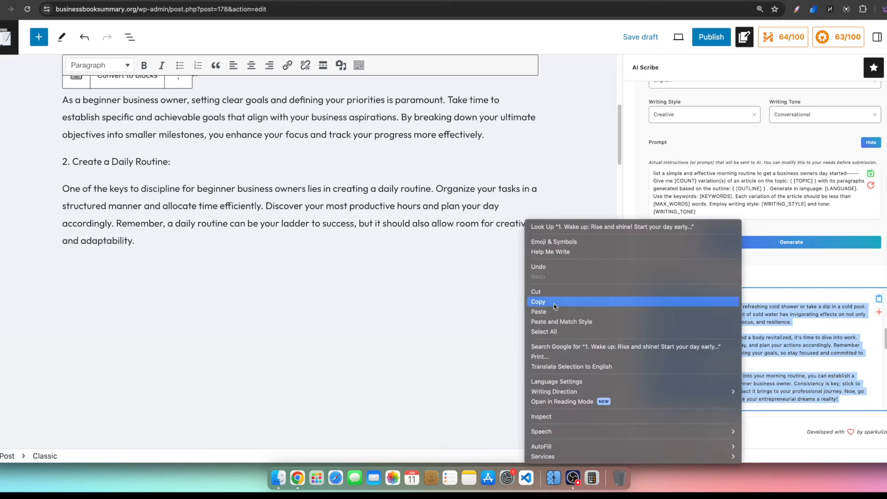
click(596, 302)
click(886, 388)
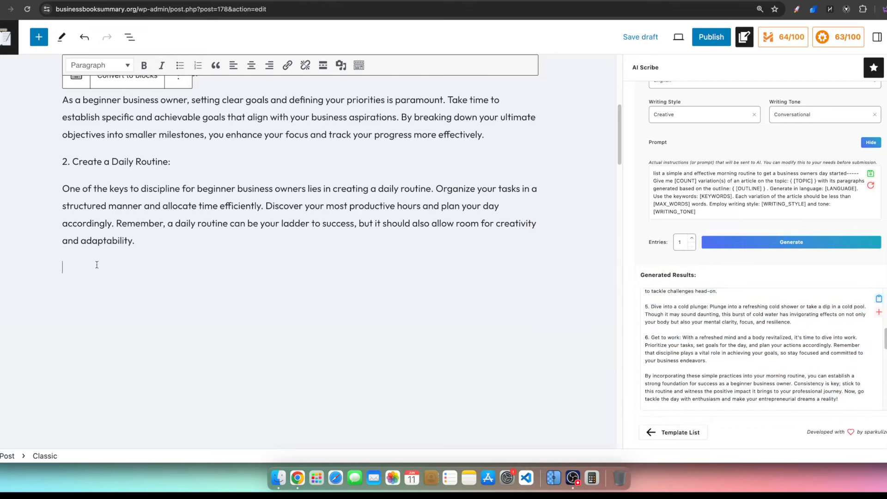
key(ctrl+v)
- Delete the "Variation 2:" line at the start of the article body
scroll(109, 273, up, 5)
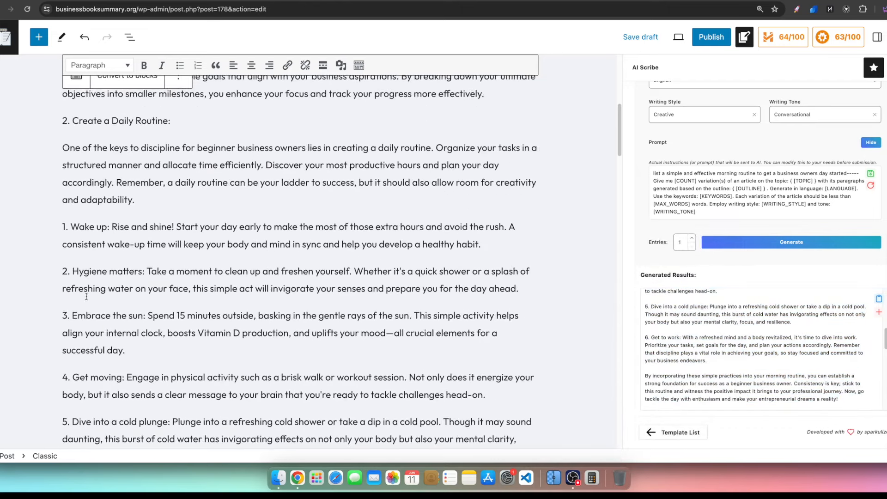
scroll(97, 218, up, 8)
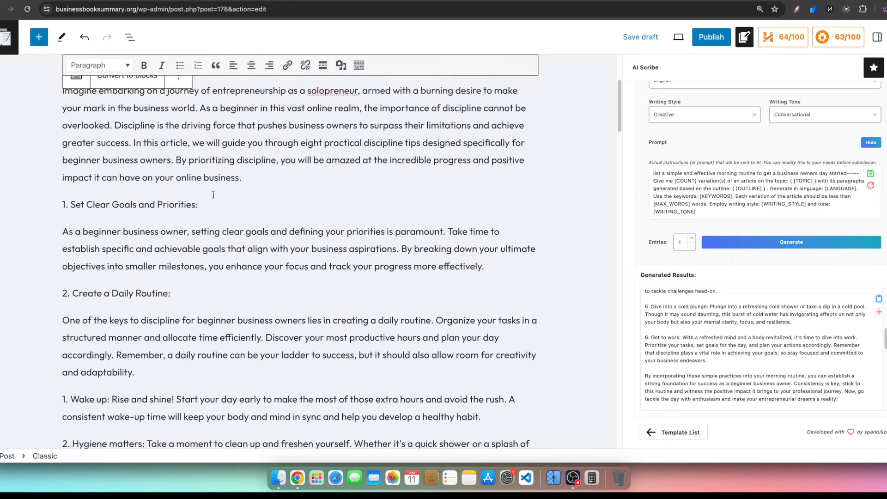
scroll(148, 349, down, 2)
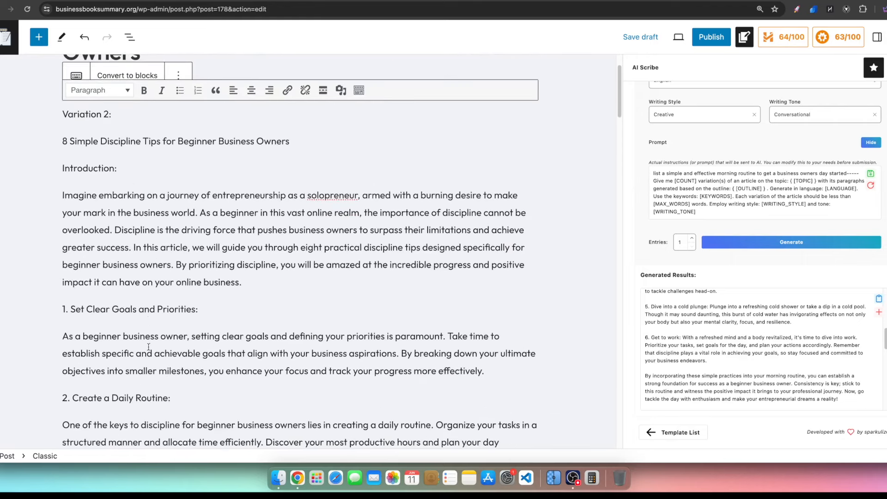
scroll(212, 113, up, 2)
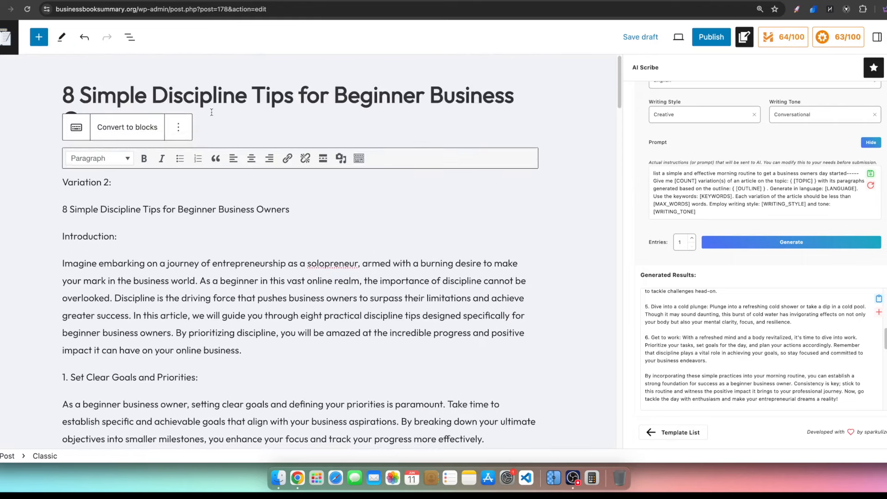
click(516, 105)
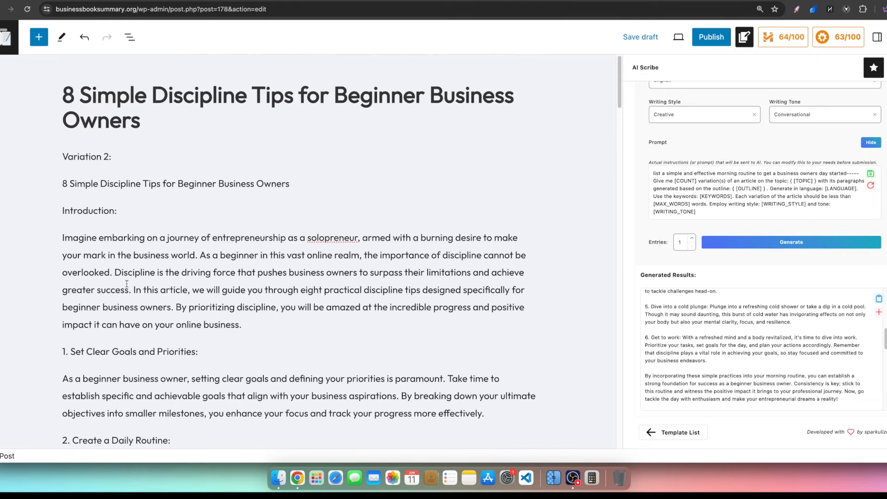
drag(202, 352, 56, 375)
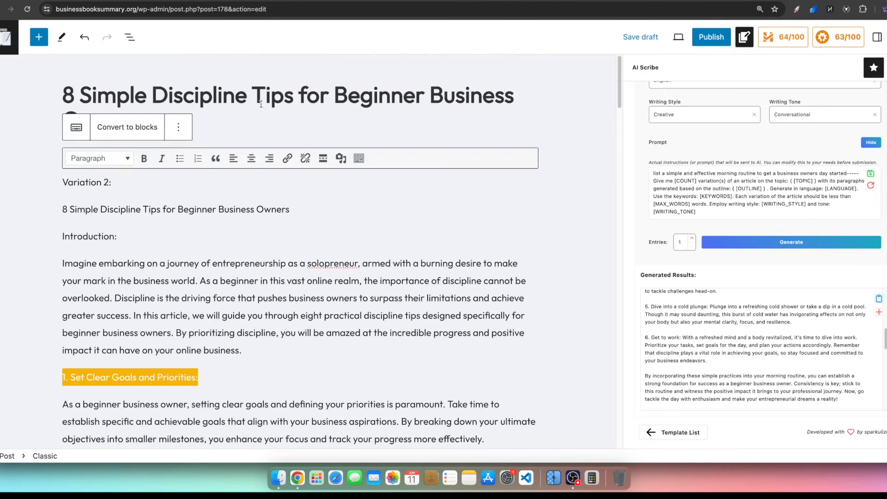
drag(113, 182, 48, 184)
key(BackSpace)
- Format the "1. Set Clear Goals and Priorities:" and "2. Create a Daily Routine:" lines as Heading 2
drag(198, 377, 54, 378)
click(124, 159)
click(139, 223)
scroll(150, 258, down, 6)
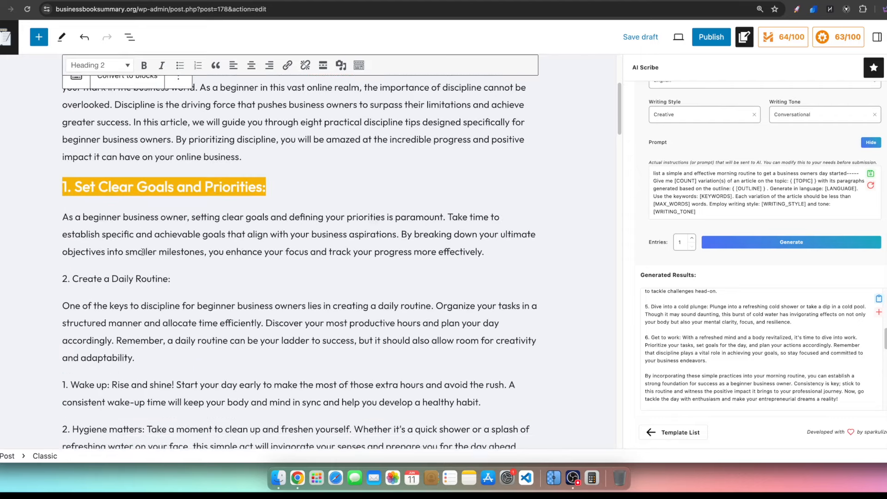
drag(172, 215, 59, 216)
click(120, 68)
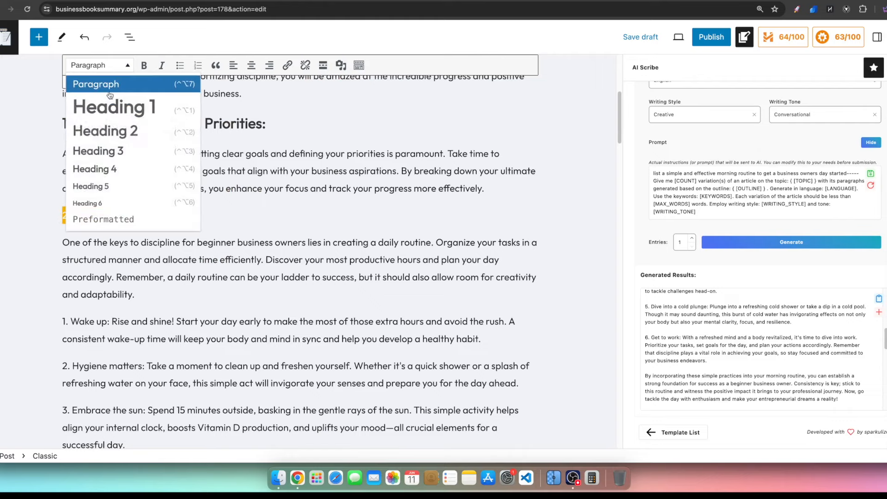
click(99, 130)
- Format the "1. Wake up:" paragraph under the daily routine section as Heading 3
scroll(95, 252, down, 2)
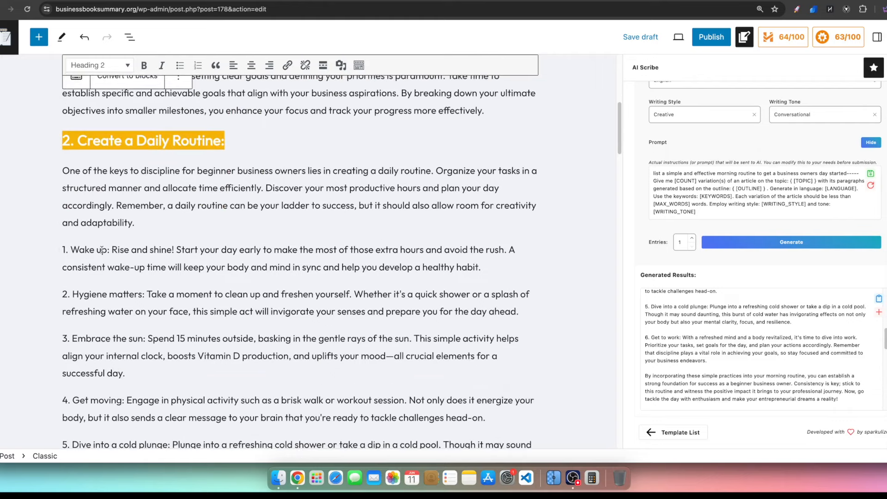
scroll(109, 276, down, 15)
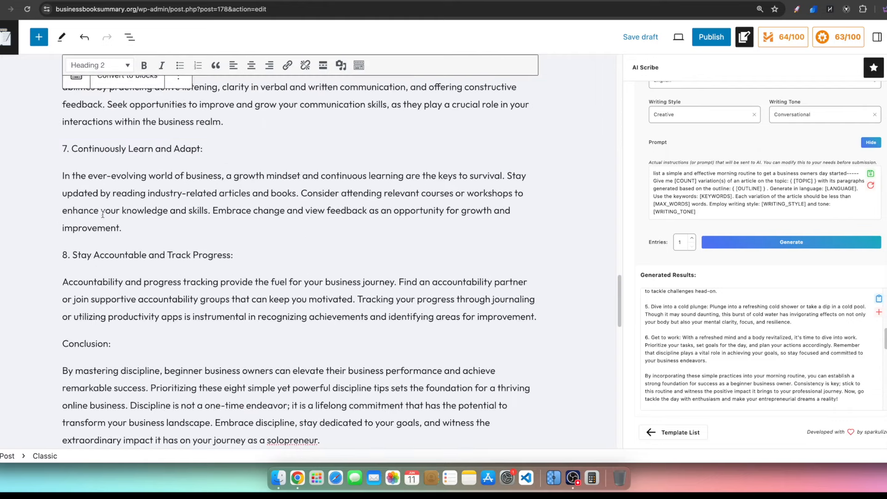
scroll(104, 204, up, 20)
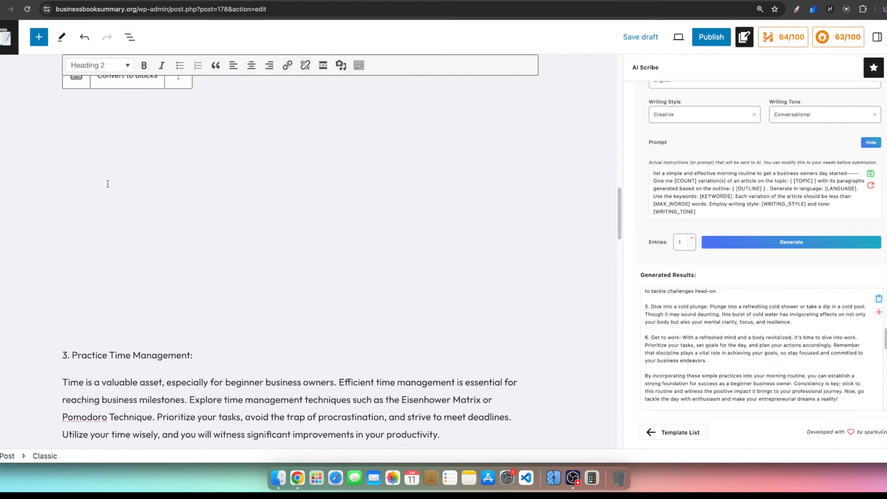
scroll(107, 184, up, 10)
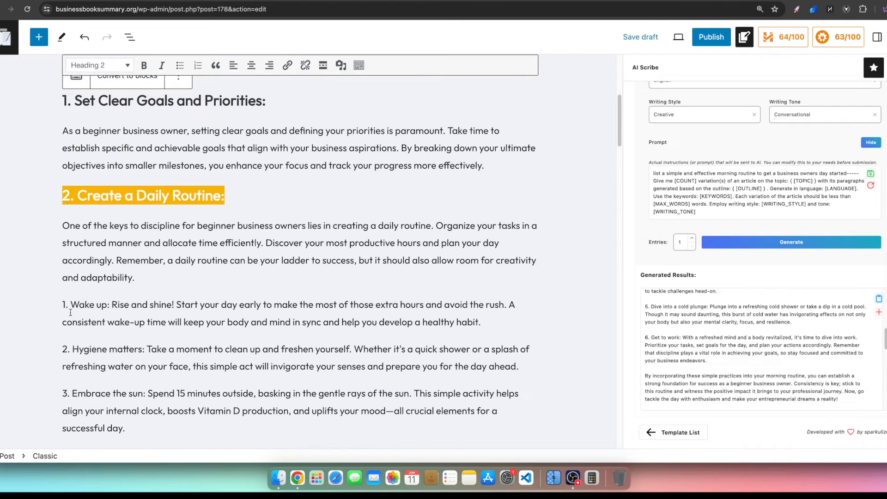
scroll(83, 310, down, 5)
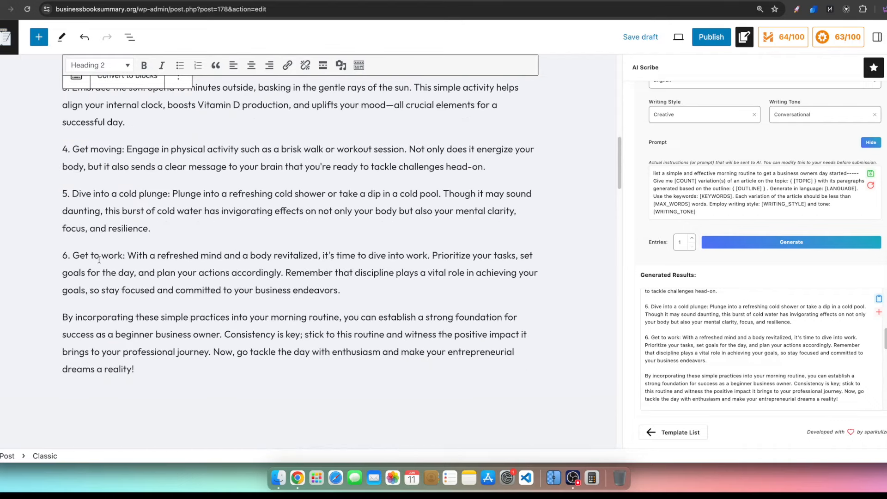
scroll(99, 259, up, 5)
click(106, 207)
drag(110, 207, 63, 209)
click(126, 66)
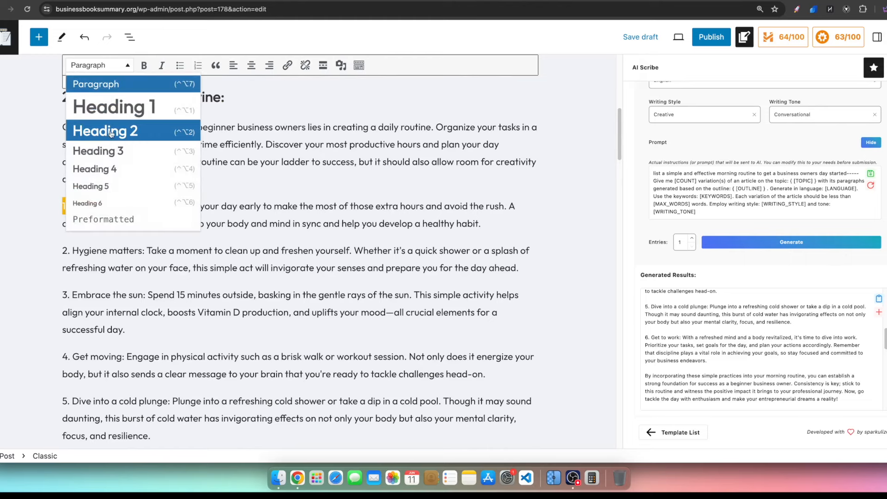
click(106, 147)
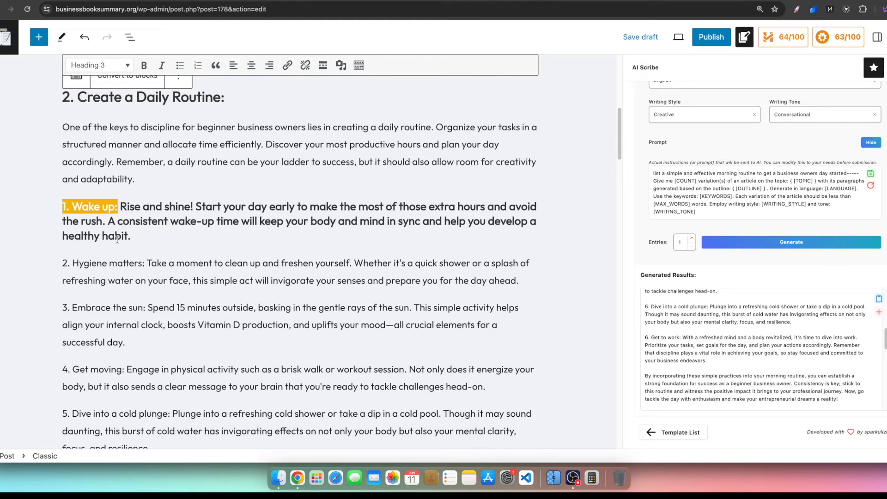
key(BackSpace)
scroll(96, 184, up, 3)
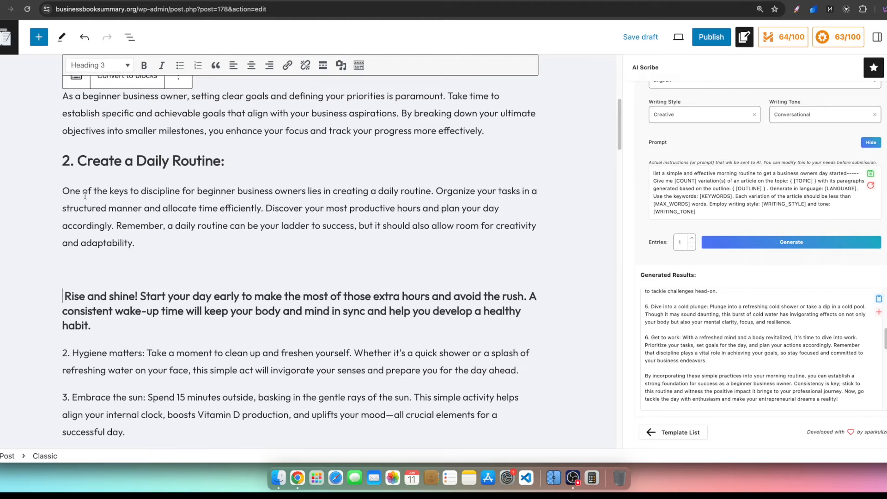
key(super+z)
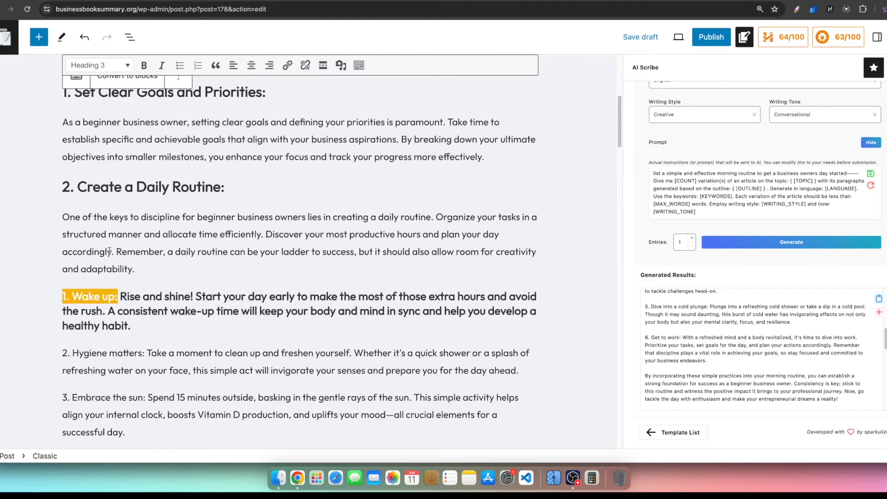
- Put "1. Wake up:" on its own line and set the "Rise and shine!" text below it back to Paragraph
key(Right)
key(Return)
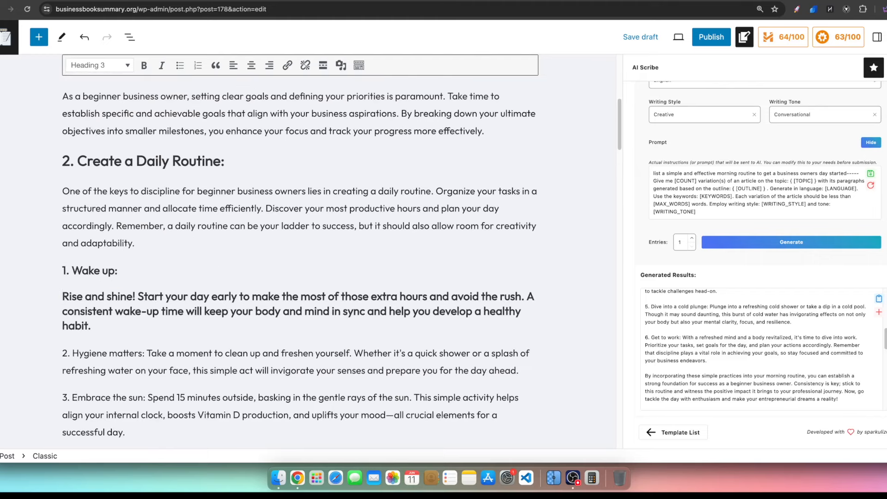
drag(95, 324, 55, 306)
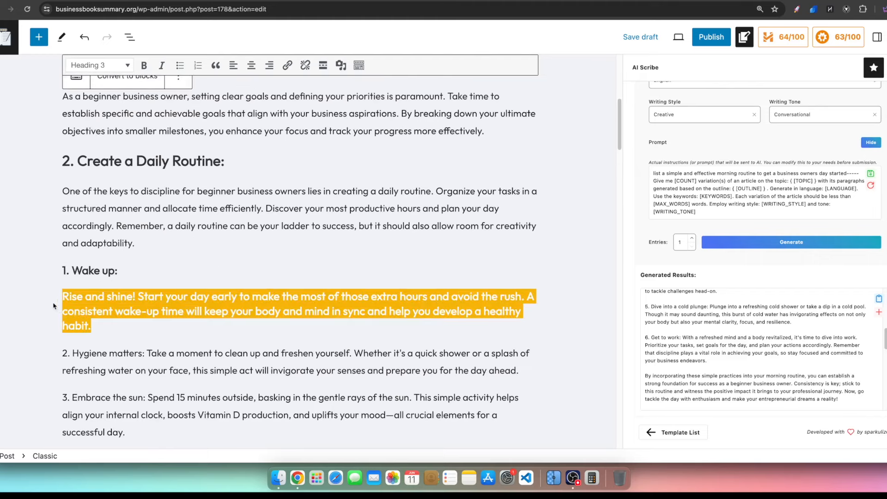
click(99, 65)
click(94, 83)
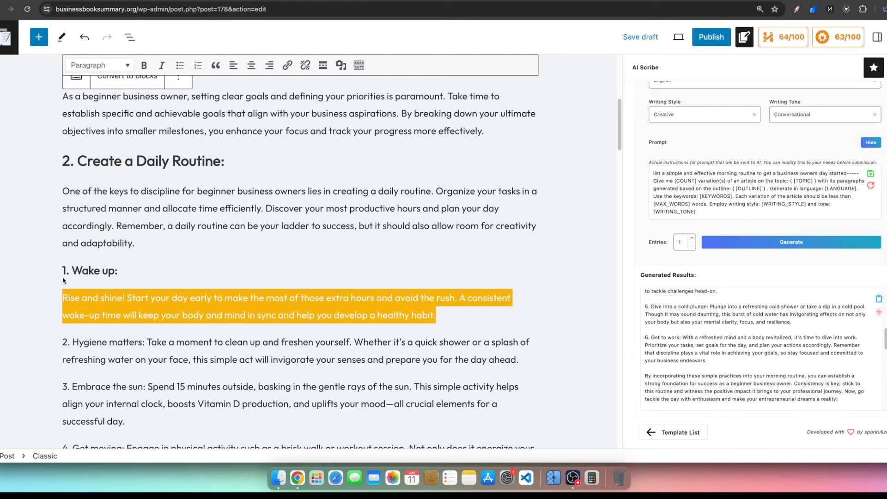
- Split "2. Hygiene matters:" onto its own line and format it as Heading 3
scroll(25, 262, down, 1)
click(107, 343)
click(147, 325)
key(Return)
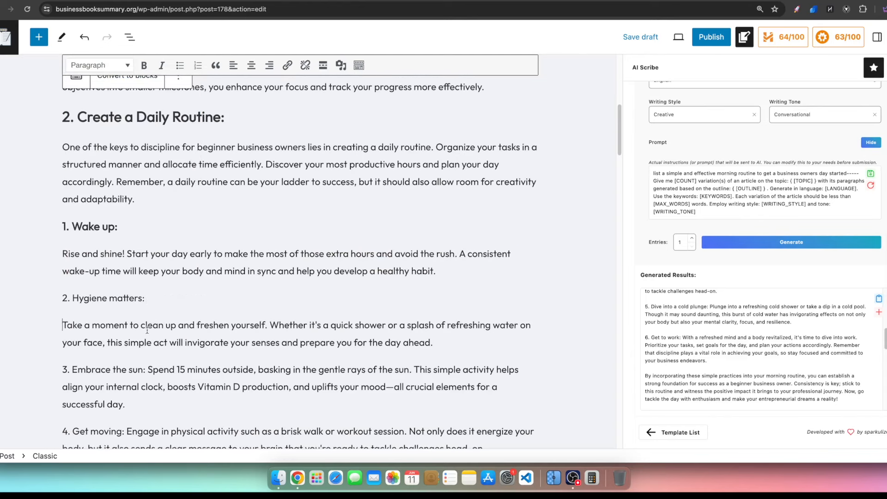
drag(145, 301, 53, 306)
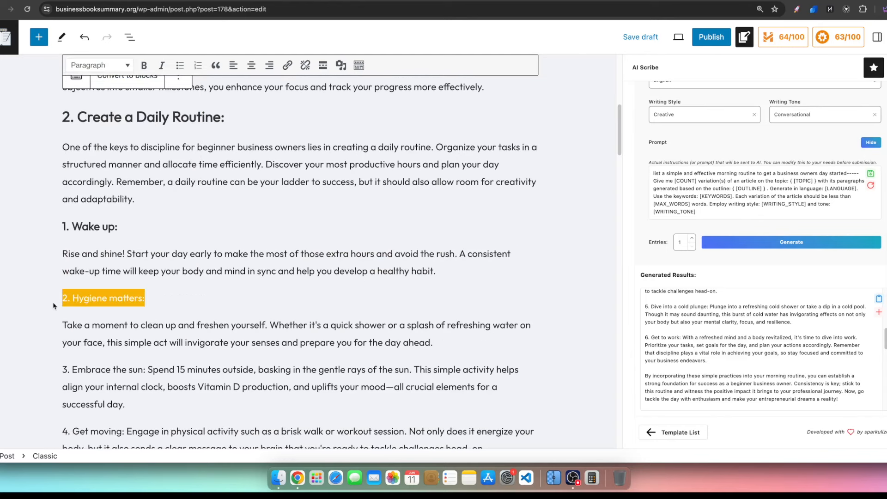
click(94, 65)
click(109, 144)
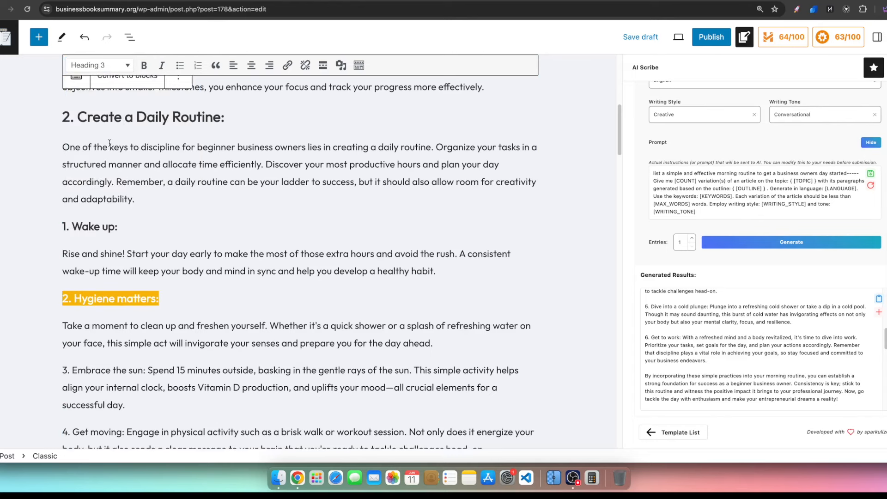
- Split "3. Embrace the sun:" onto its own line and format it as Heading 3
click(163, 327)
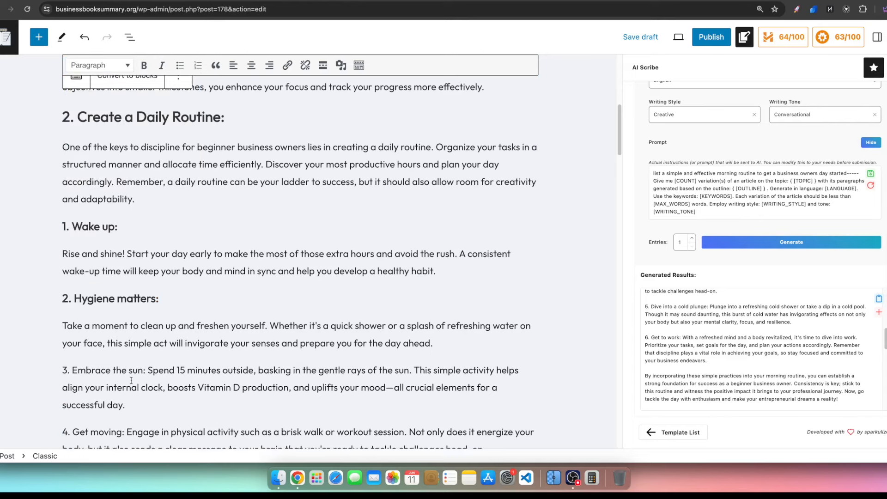
key(Return)
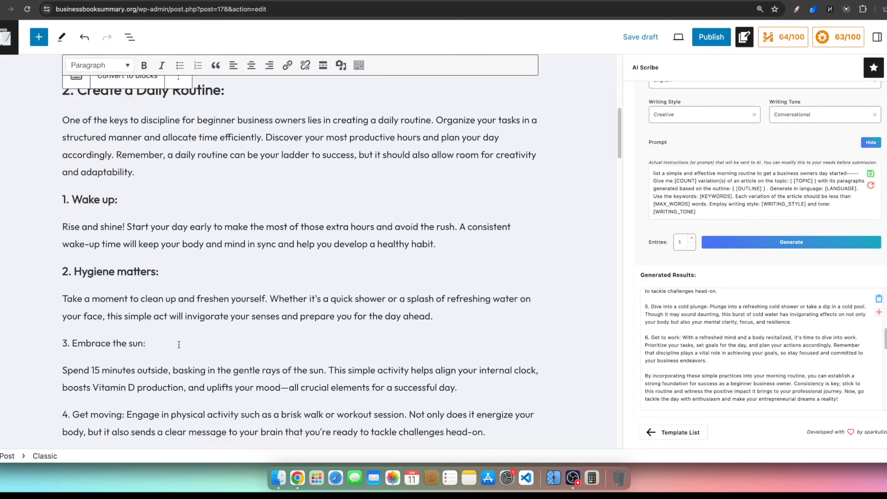
drag(179, 344, 56, 348)
click(99, 65)
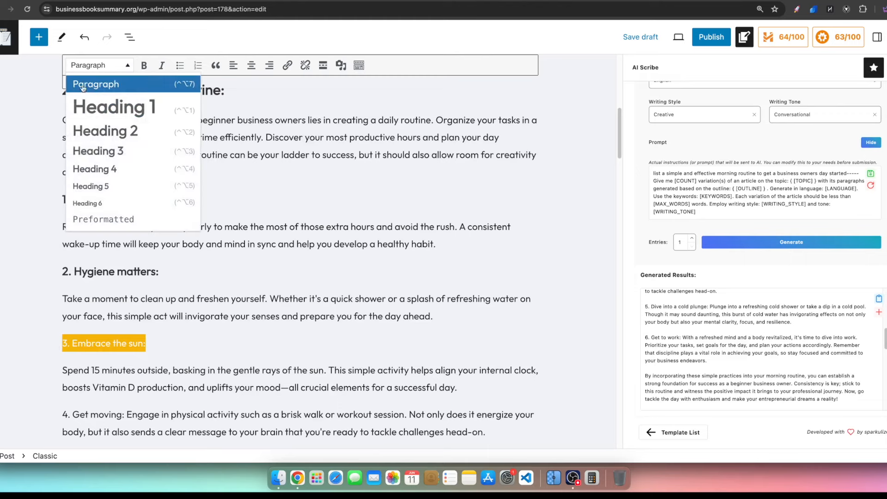
click(102, 149)
- Insert an empty line between the "Embrace the sun" text and the "4. Get moving:" paragraph
scroll(177, 315, down, 3)
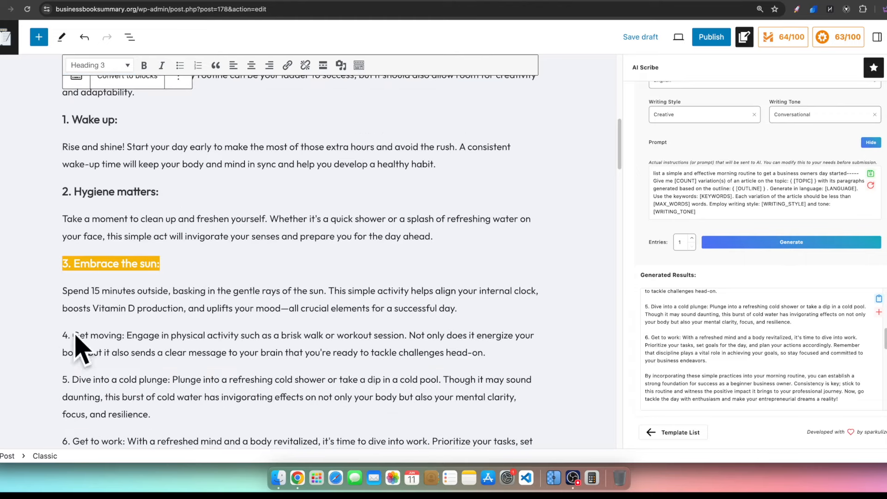
click(471, 310)
key(Return)
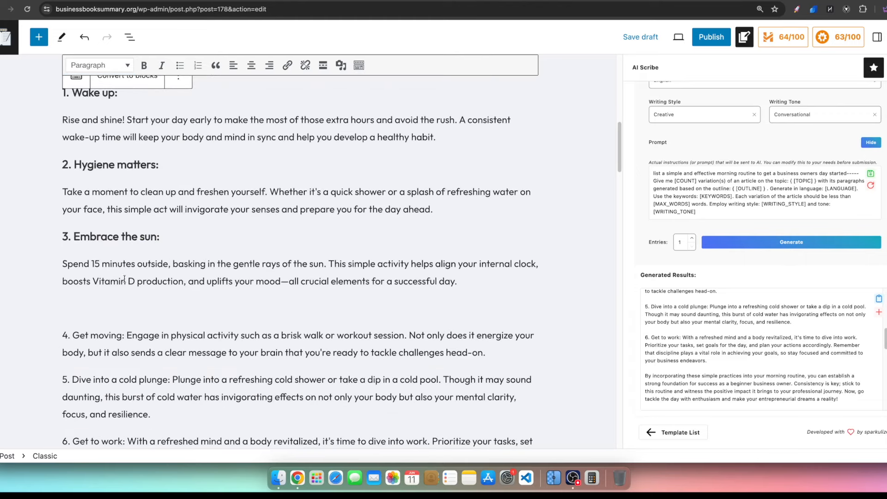
- Remove the empty line above "4. Get moving:", split that title onto its own line and format it as Heading 3
key(BackSpace)
click(126, 336)
key(Return)
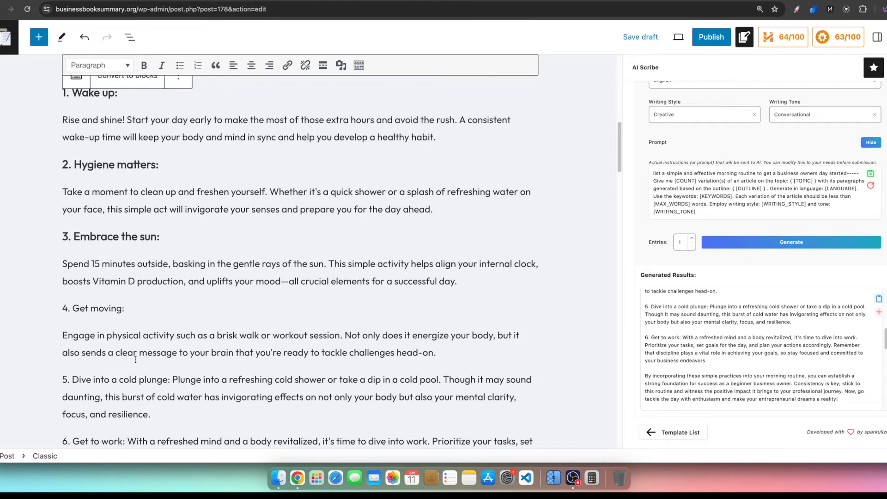
drag(135, 302, 57, 312)
click(102, 65)
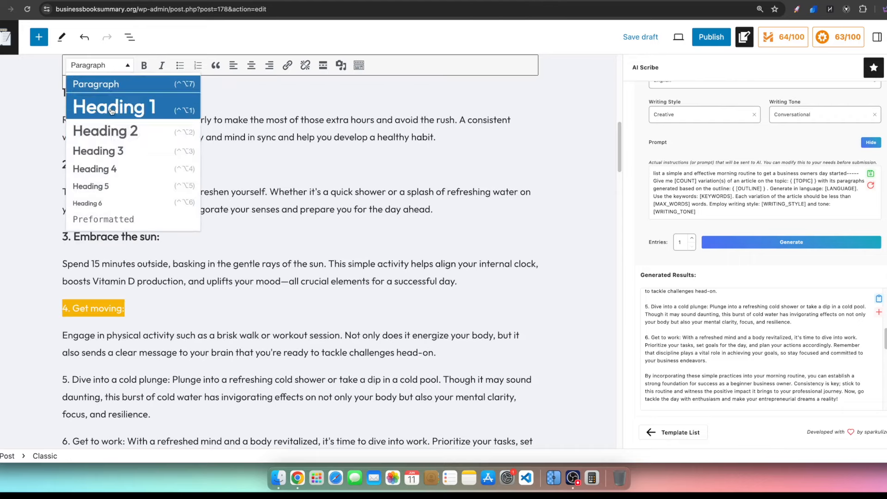
click(108, 150)
click(204, 303)
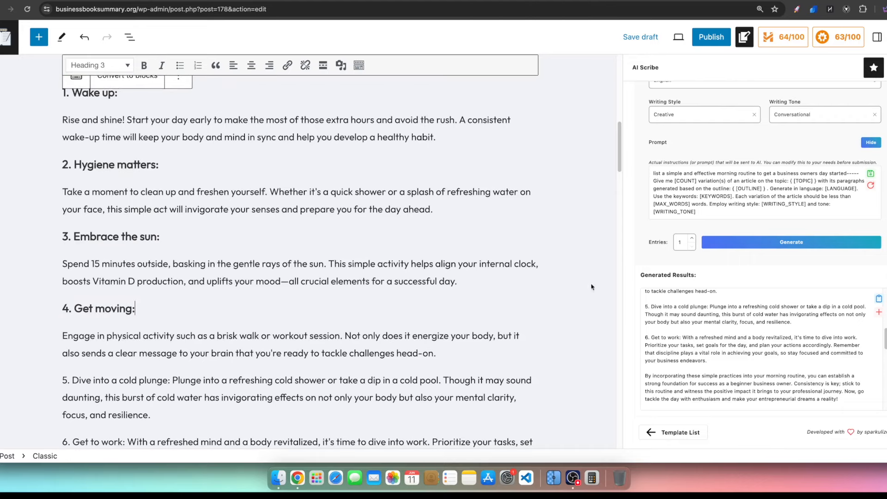
- Split "5. Dive into a cold plunge:" onto its own line and format it as Heading 3
scroll(270, 246, down, 4)
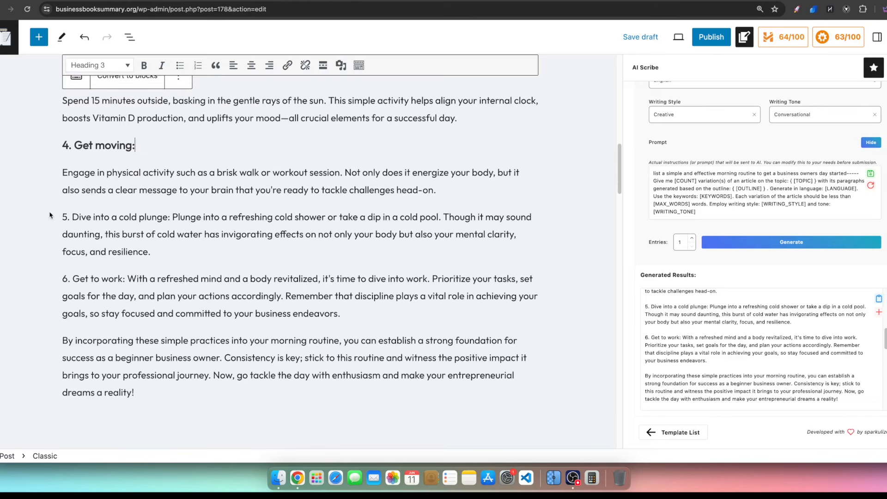
drag(64, 217, 172, 217)
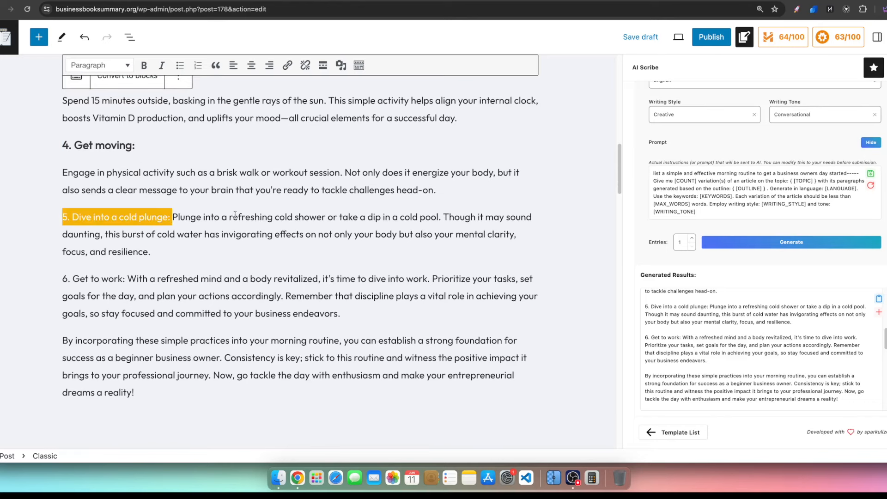
key(Right)
key(Return)
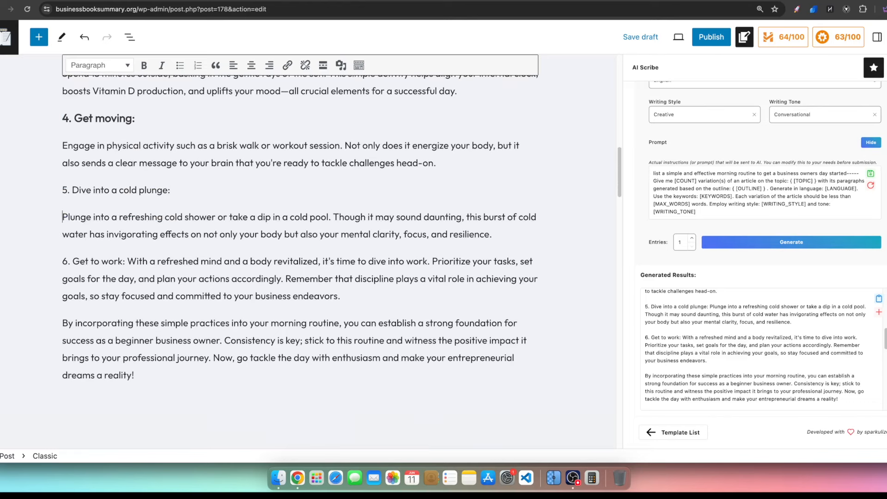
drag(170, 189, 52, 191)
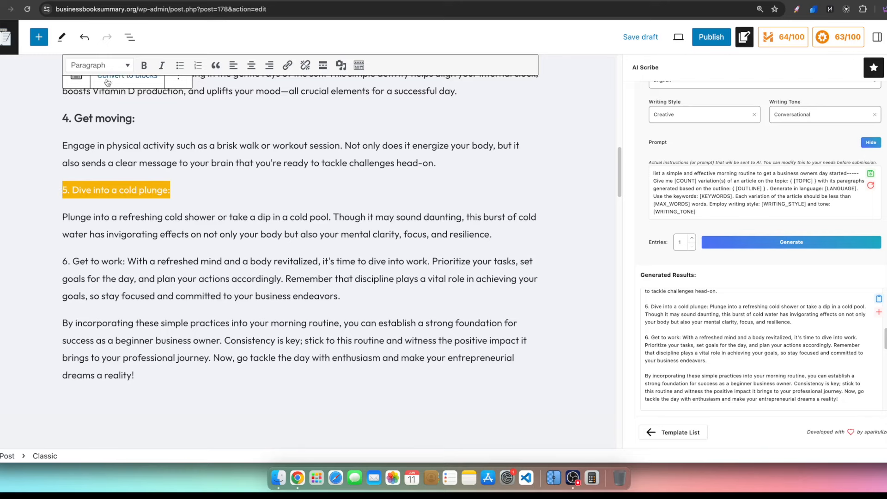
click(115, 65)
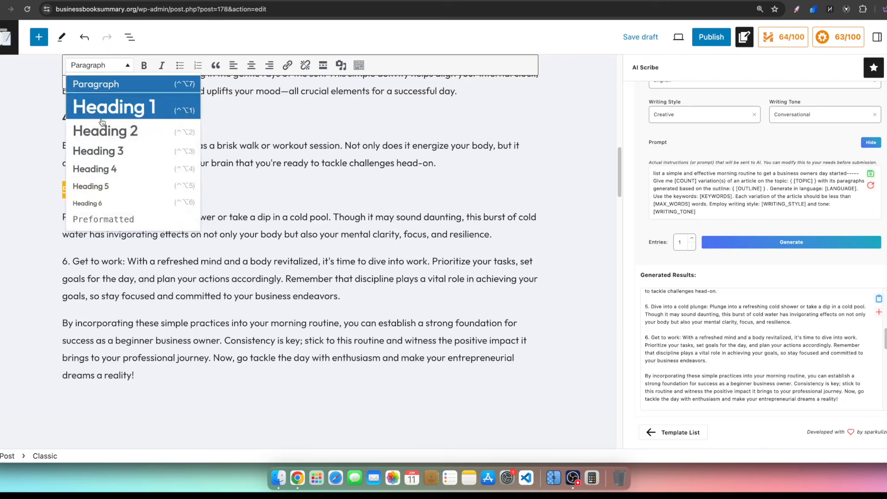
click(109, 150)
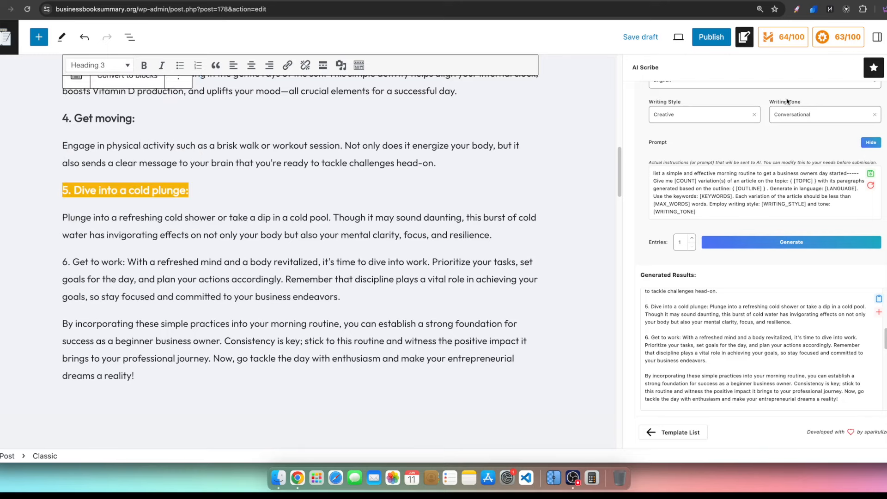
- Hide the AI Scribe pane and save the post draft
click(745, 37)
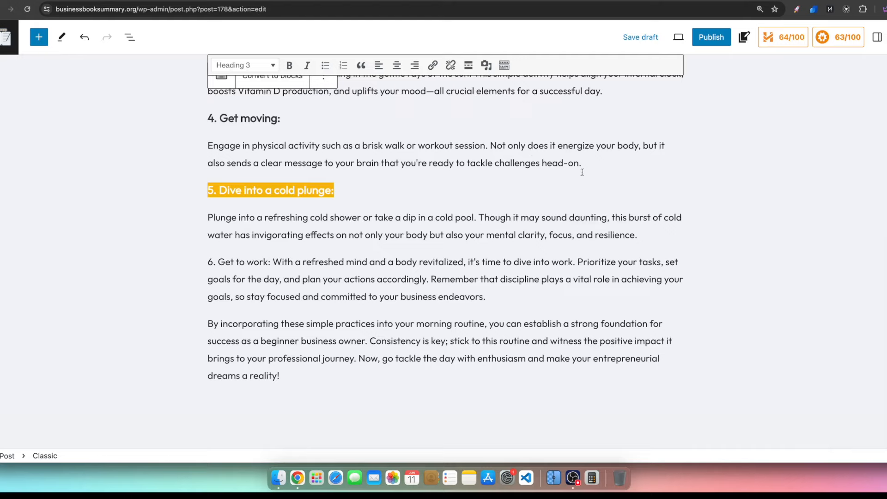
scroll(510, 161, up, 15)
scroll(721, 146, down, 5)
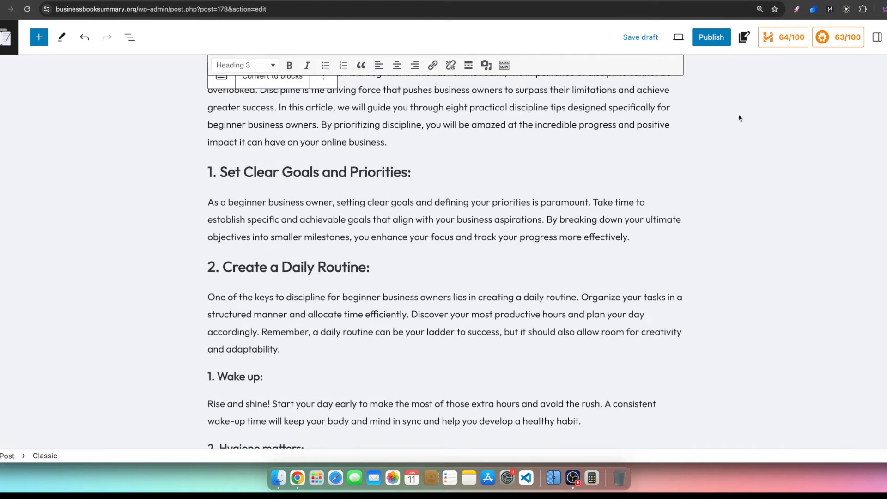
click(640, 37)
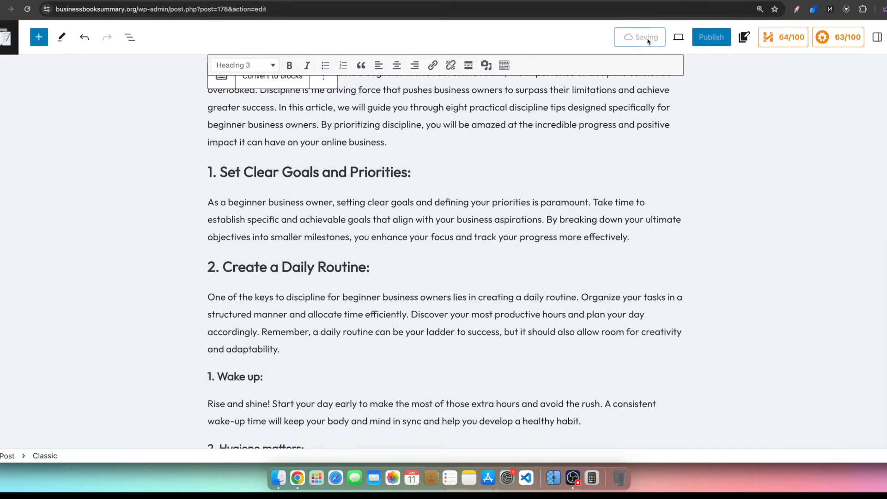
- Reopen AI Scribe and examine its template list, including the options of the Listicle Ideas template
click(744, 37)
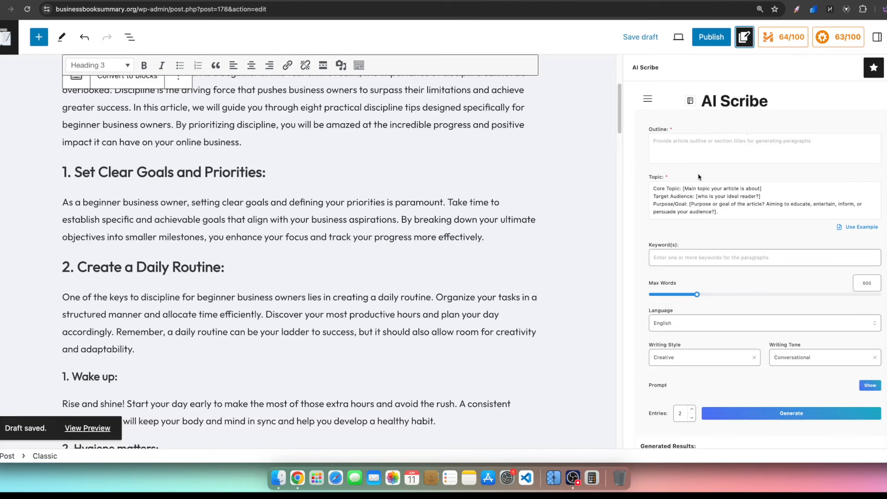
click(648, 98)
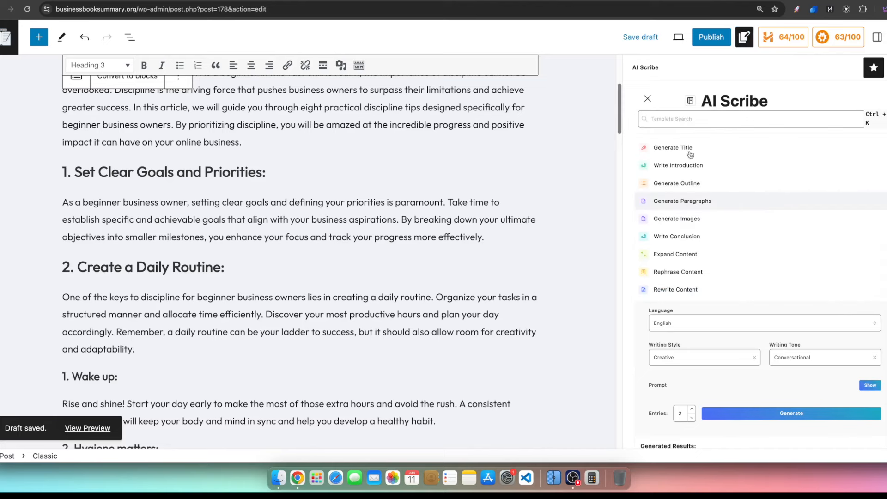
scroll(286, 183, down, 2)
scroll(285, 183, down, 2)
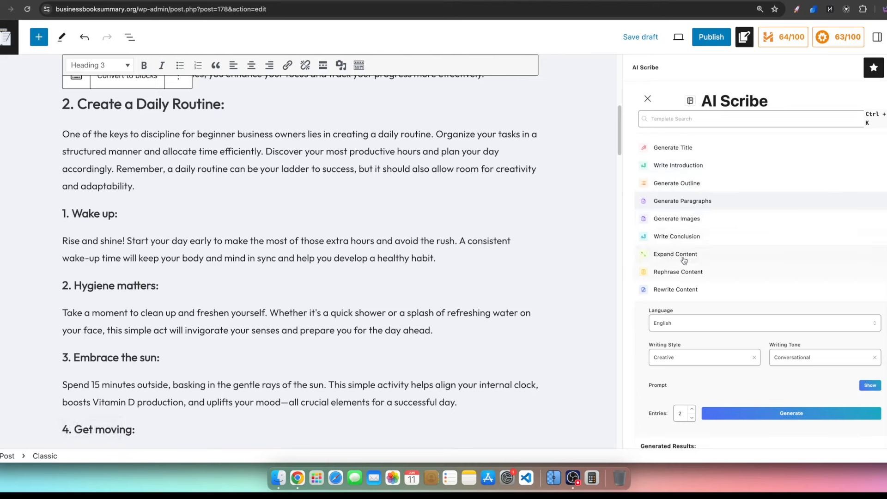
scroll(690, 270, down, 3)
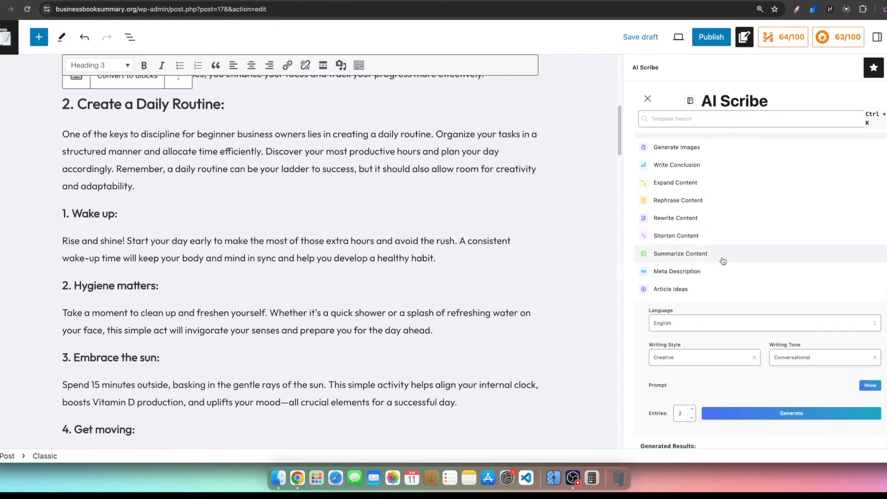
scroll(674, 279, down, 2)
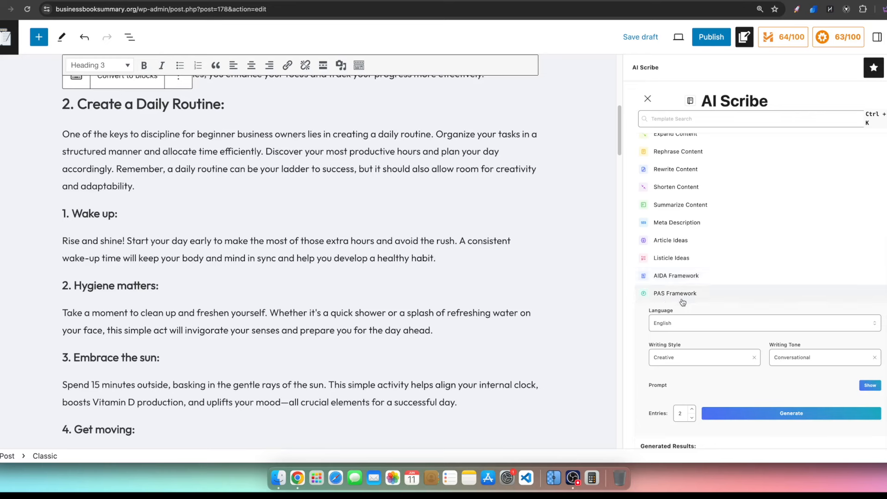
scroll(703, 253, down, 3)
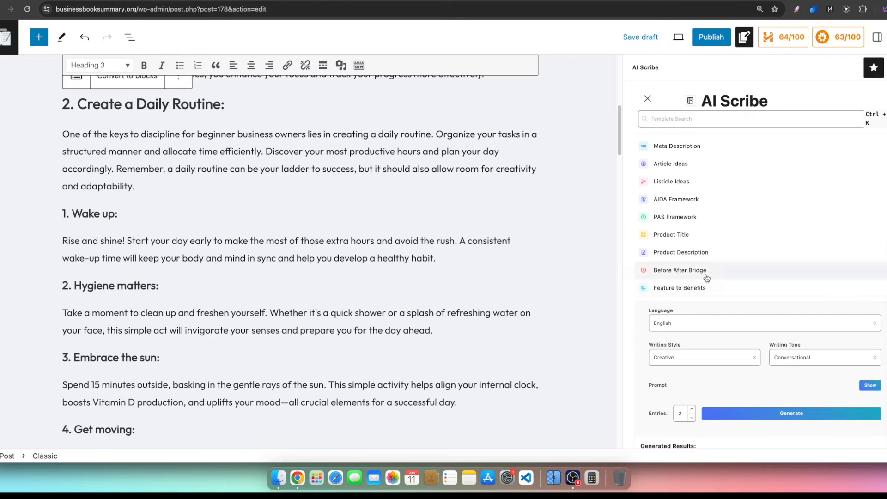
scroll(707, 283, down, 2)
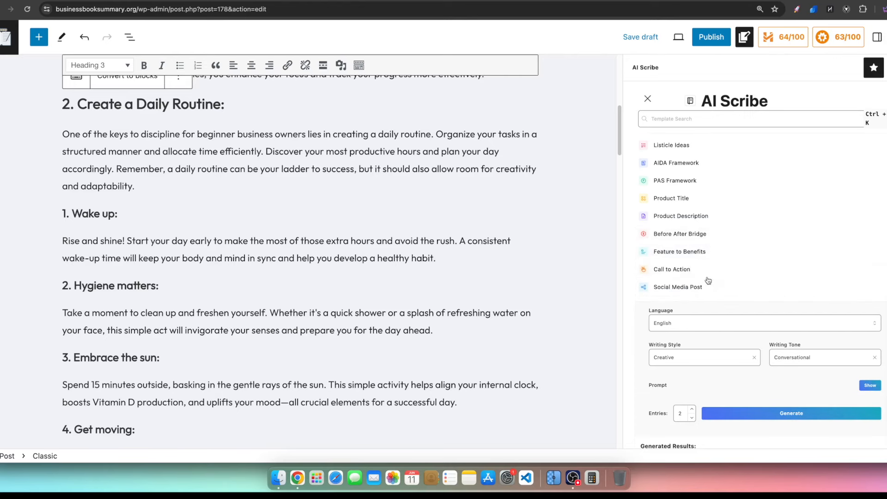
scroll(707, 280, down, 1)
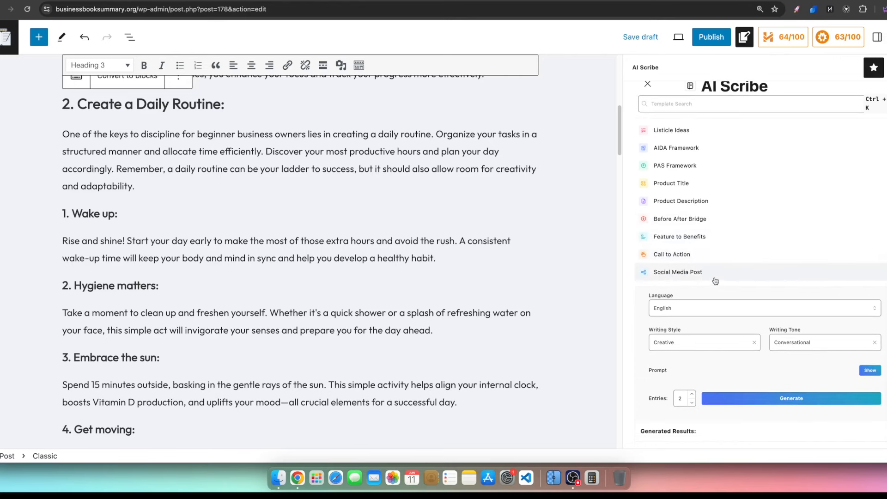
scroll(555, 150, up, 1)
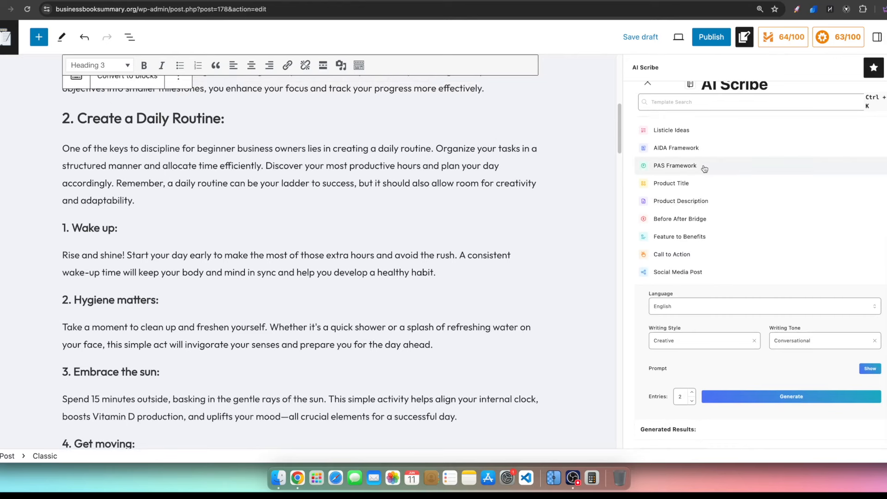
click(689, 127)
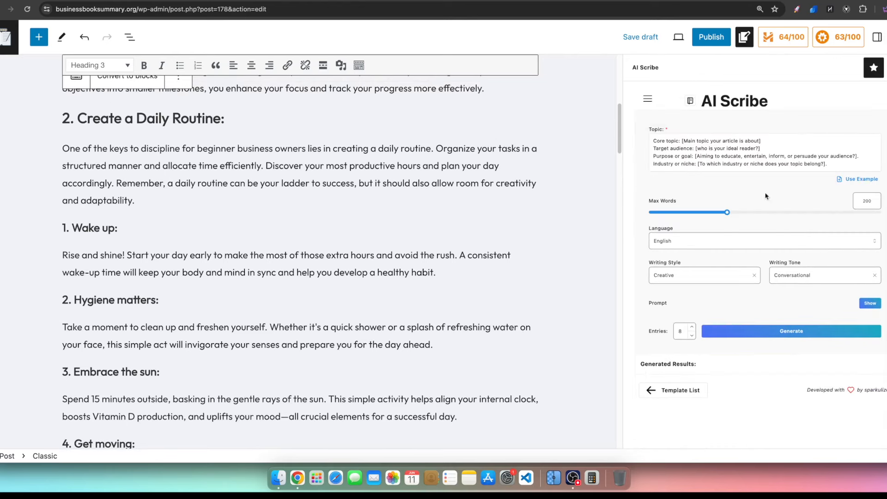
click(648, 99)
- Split "6. Get to work:" onto its own line and format it as Heading 3
scroll(107, 216, down, 3)
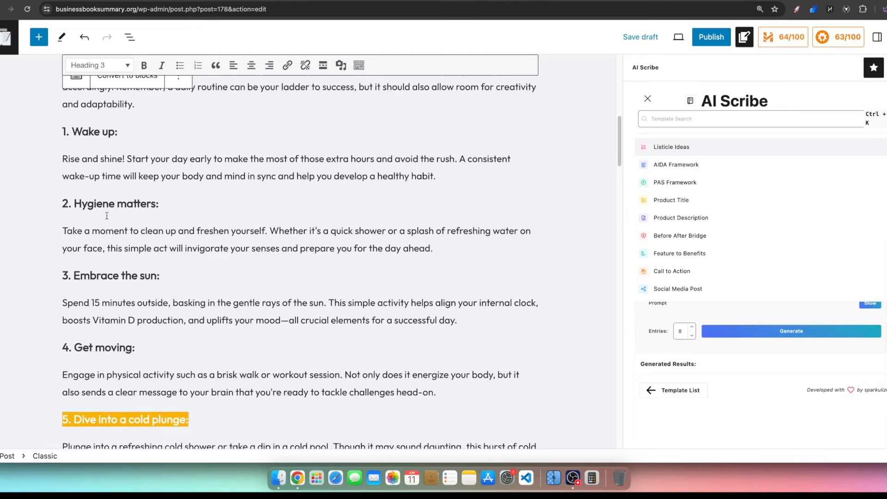
scroll(126, 200, down, 8)
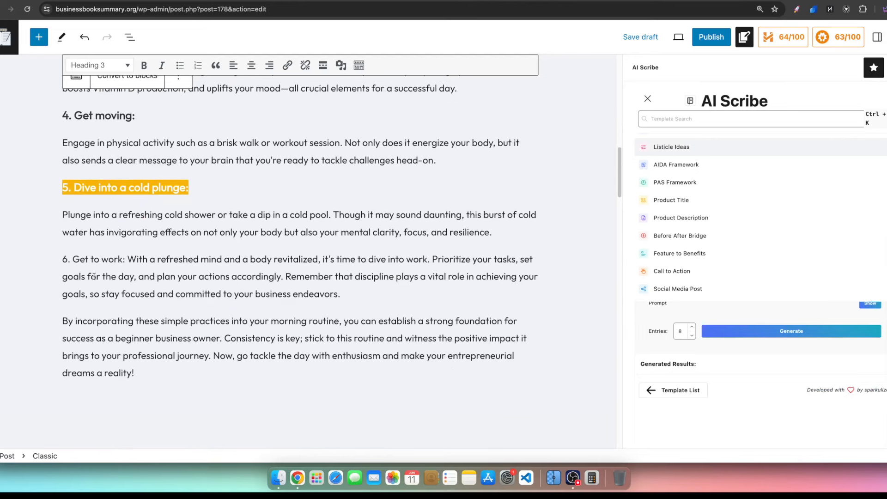
click(95, 276)
click(127, 259)
key(Return)
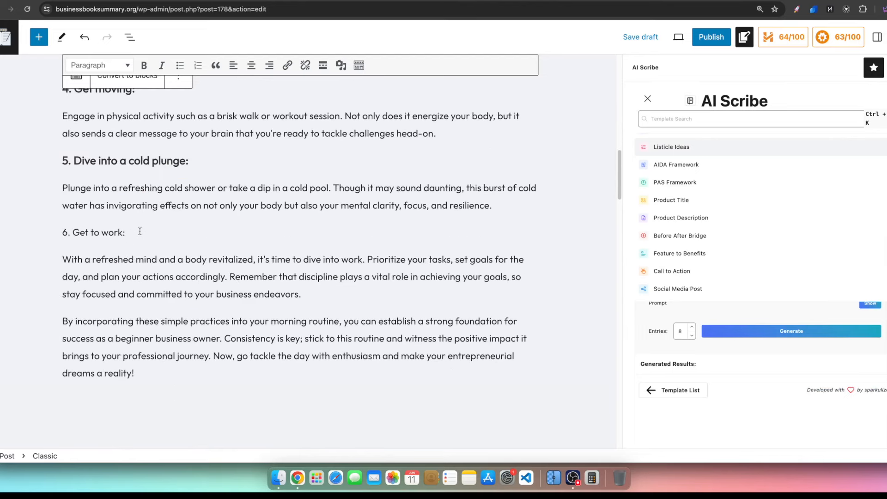
drag(127, 232, 56, 237)
click(121, 63)
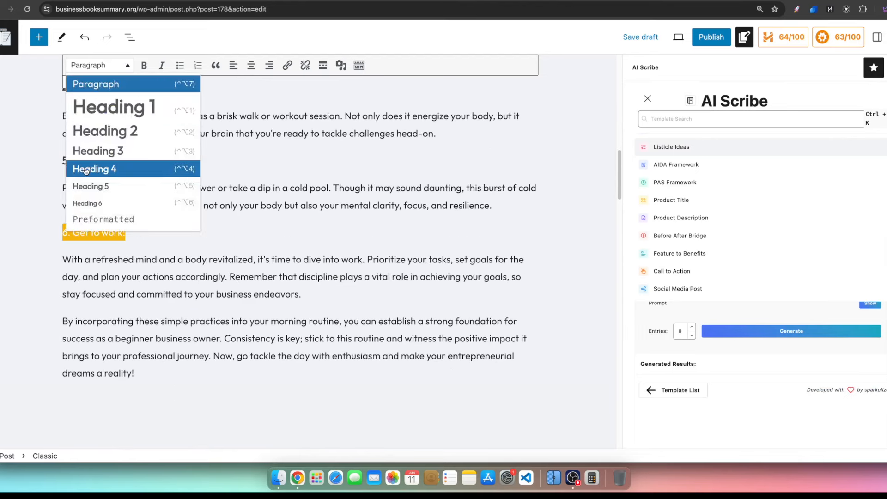
click(104, 151)
click(329, 298)
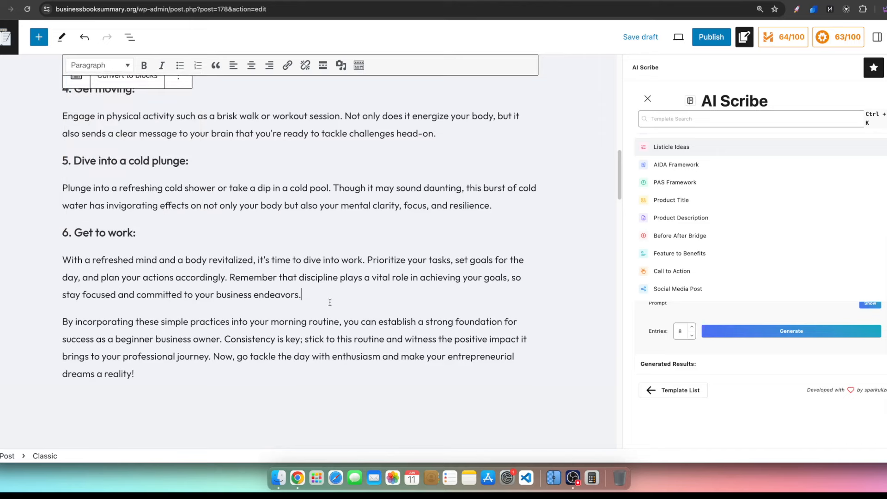
- Delete the surplus empty lines between the morning routine's closing paragraph and "3. Practice Time Management:"
scroll(130, 336, down, 5)
drag(135, 287, 117, 238)
scroll(152, 300, down, 5)
click(178, 200)
key(Return)
scroll(152, 346, down, 2)
scroll(91, 301, up, 10)
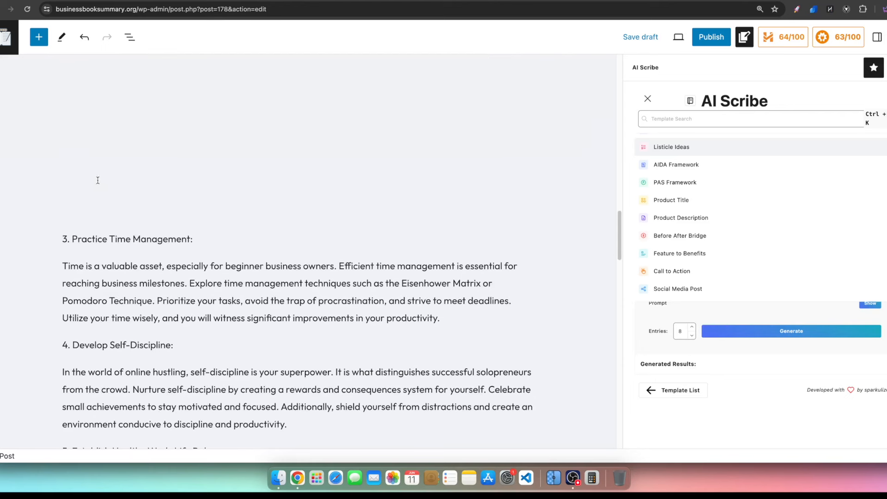
drag(98, 181, 92, 76)
scroll(107, 156, up, 6)
click(83, 218)
key(BackSpace)
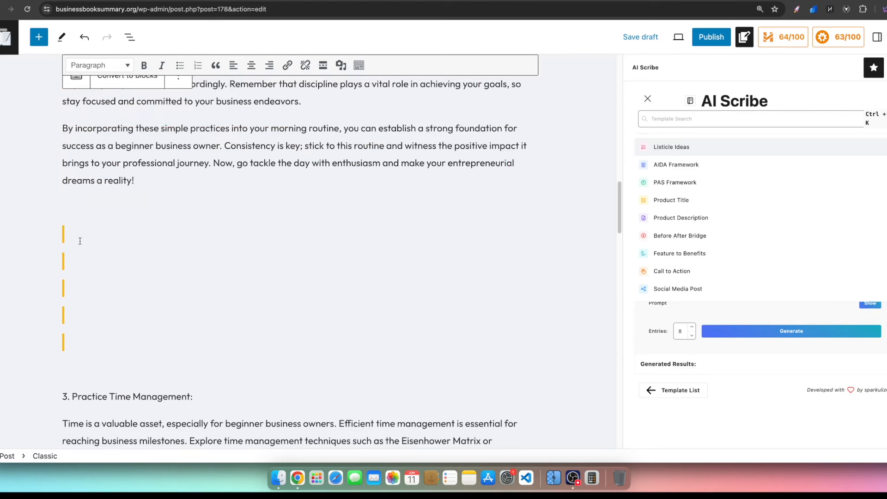
key(BackSpace)
- Format "3. Practice Time Management:" as Heading 2 and remove one empty line above it
drag(194, 398, 64, 396)
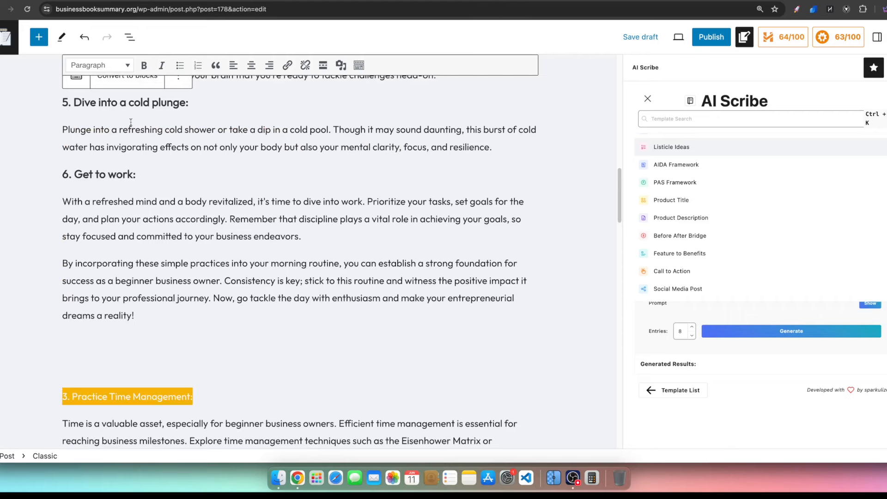
click(121, 65)
click(128, 132)
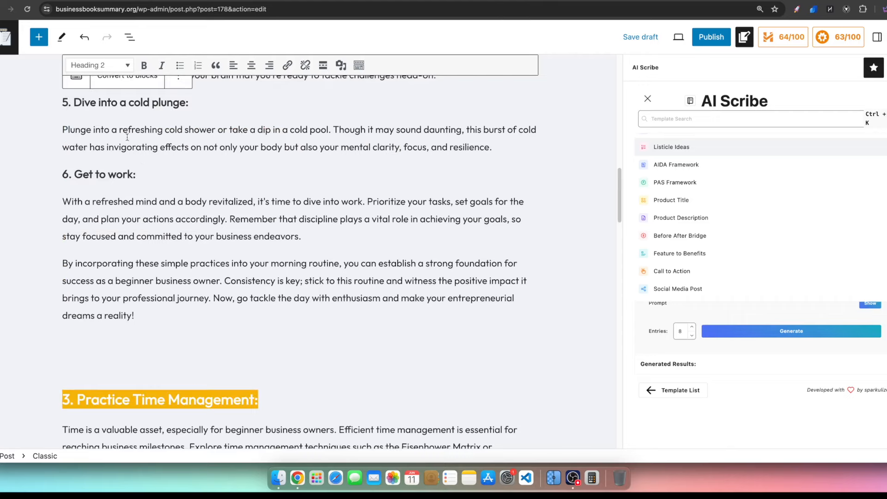
scroll(280, 261, down, 5)
click(280, 260)
click(100, 238)
click(100, 226)
key(BackSpace)
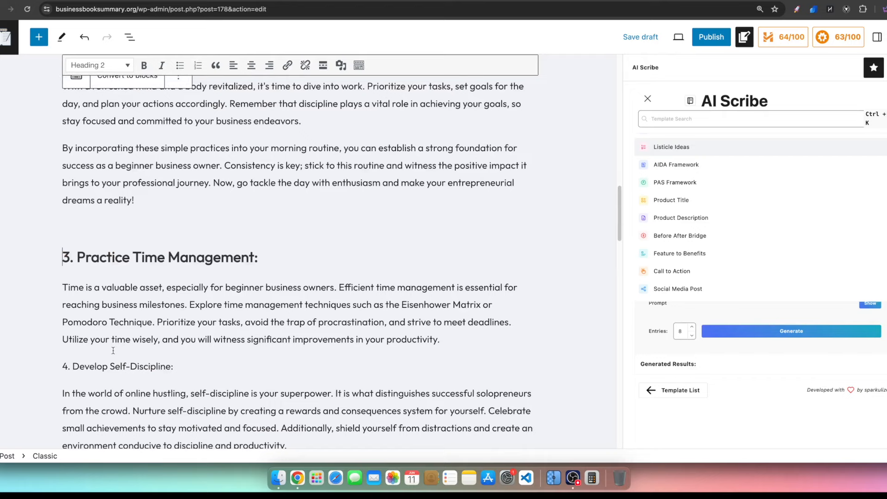
scroll(112, 366, down, 3)
triple_click(175, 283)
scroll(186, 179, up, 15)
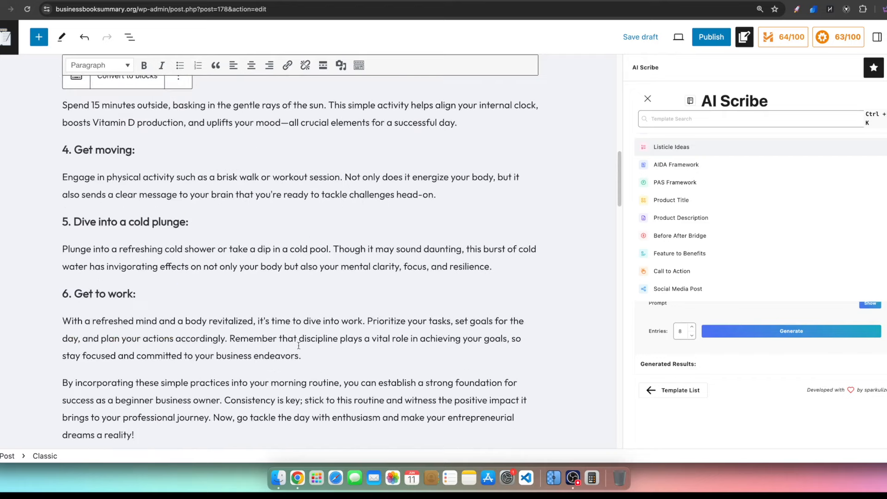
scroll(268, 372, down, 15)
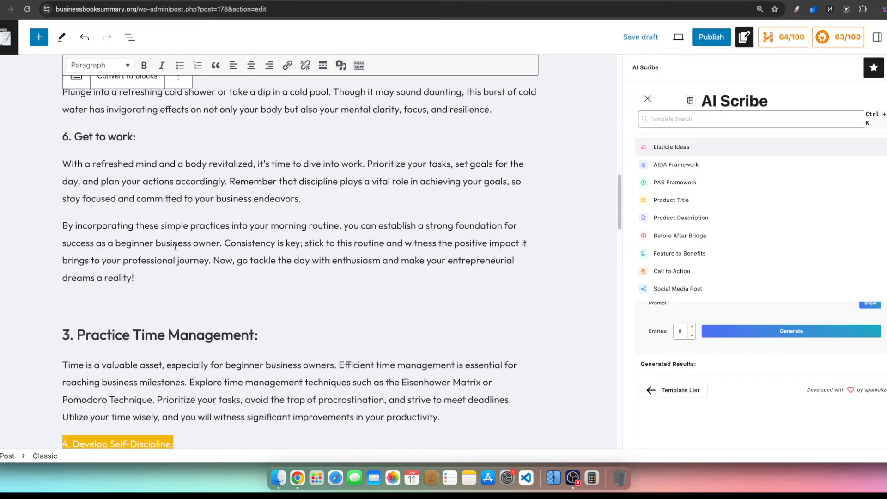
- Publish the discipline-tips post and confirm its publication
click(711, 37)
click(801, 42)
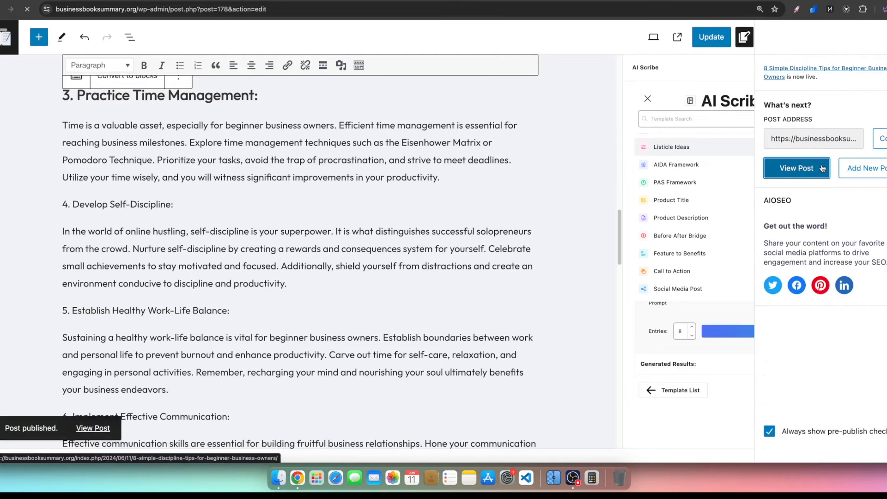
- View the published discipline-tips post, and check how it is listed among the articles on the site's home page
click(797, 167)
scroll(301, 304, down, 10)
scroll(300, 304, up, 5)
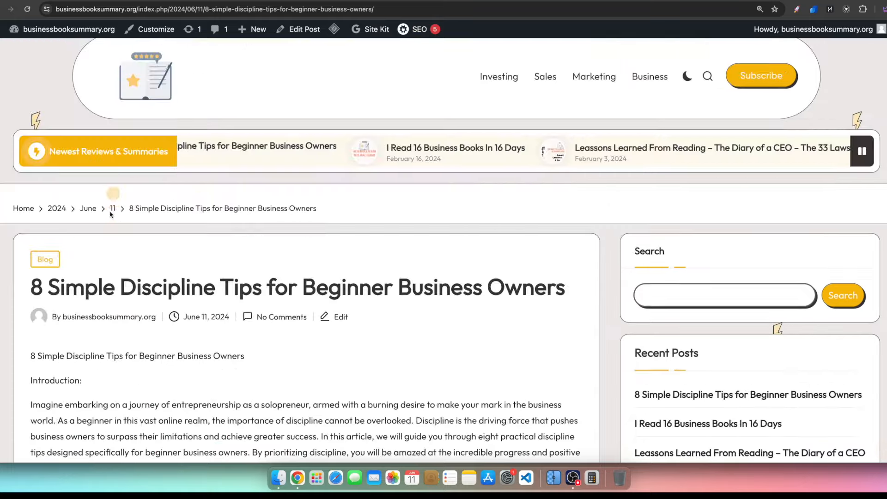
click(161, 88)
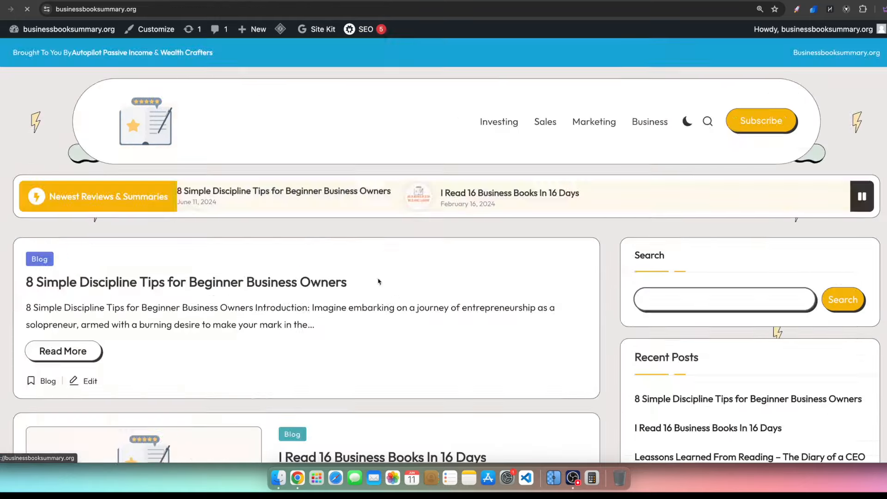
scroll(375, 281, down, 14)
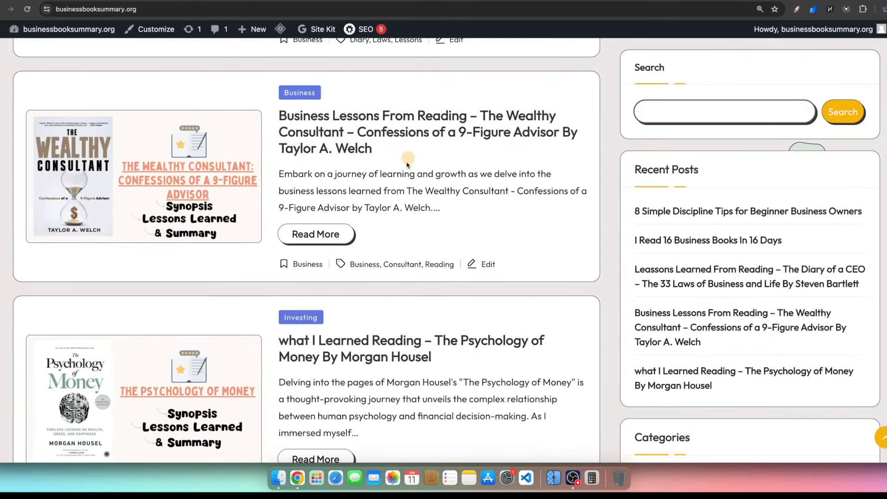
- Open the "The Wealthy Consultant" article and examine its key takeaways, the "Types of Consulting Businesses" table and the subsections below it
click(427, 132)
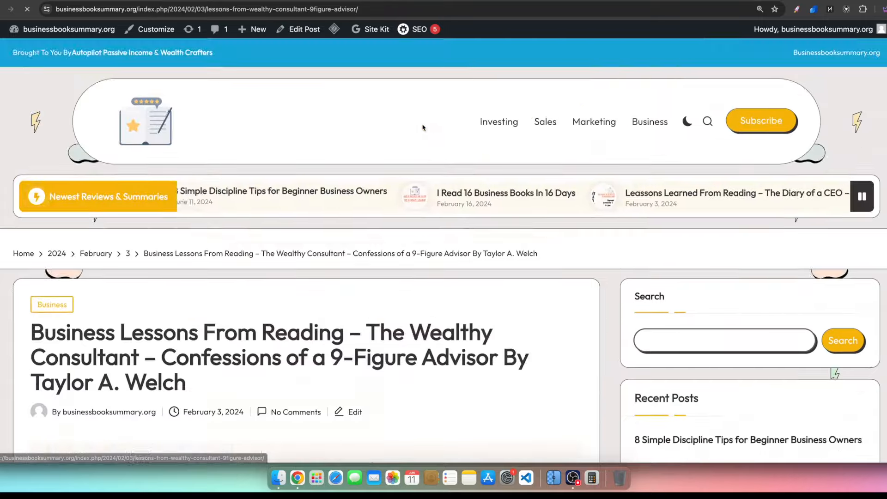
scroll(132, 193, down, 10)
scroll(132, 193, down, 4)
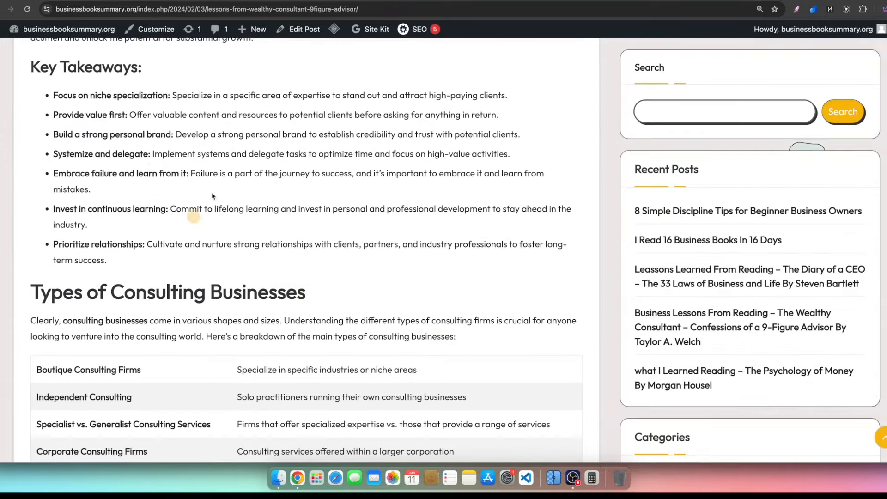
drag(49, 65, 234, 203)
scroll(235, 204, down, 4)
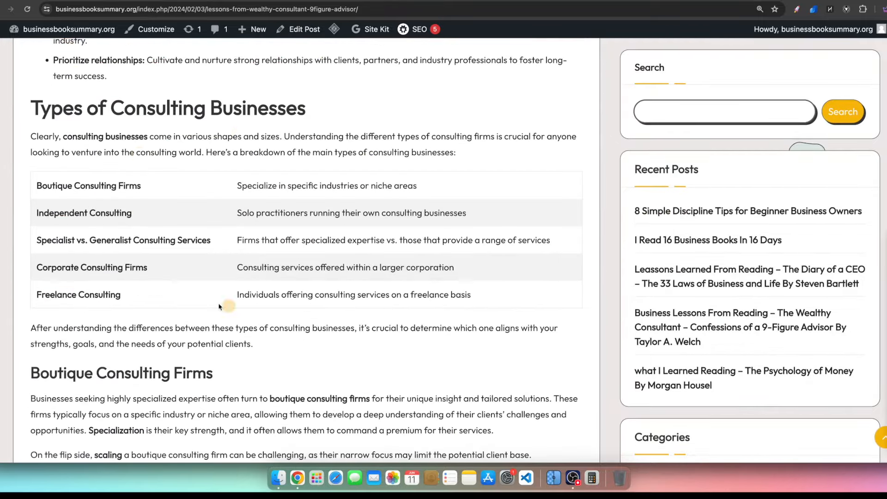
drag(149, 136, 238, 276)
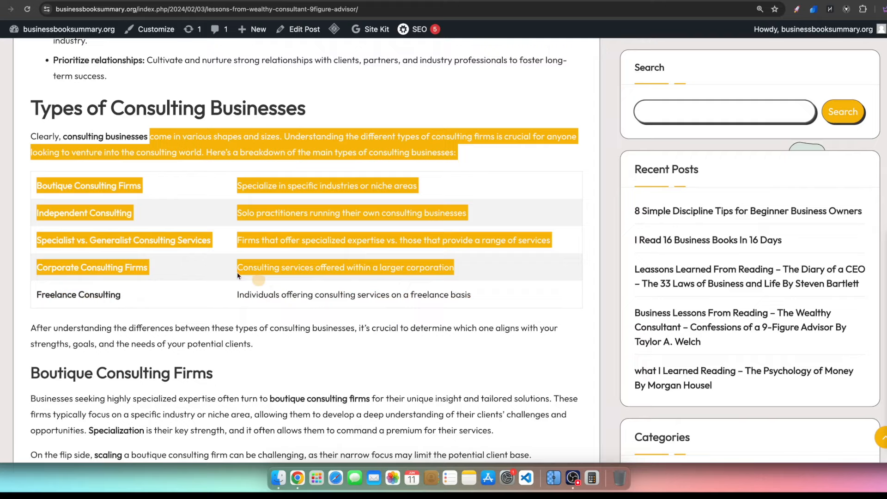
scroll(122, 336, down, 8)
drag(140, 134, 342, 417)
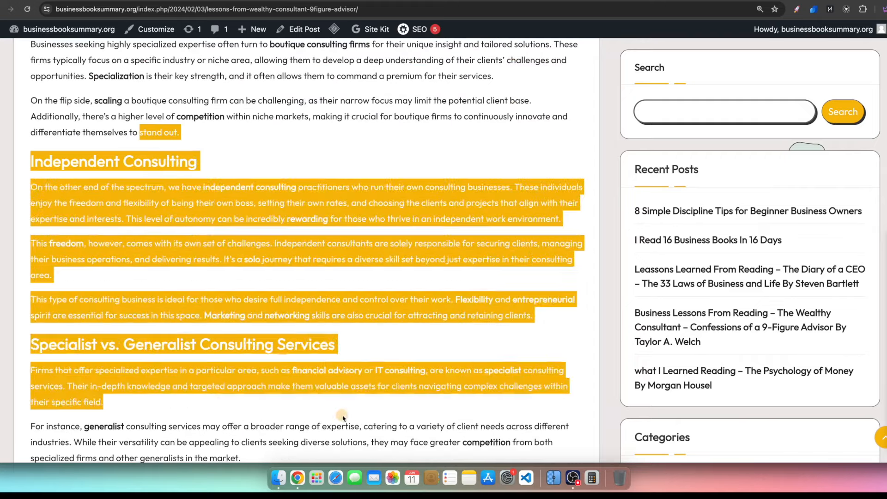
- Examine the rest of the "The Wealthy Consultant" article, including its pros and cons table and the related posts at its end
scroll(343, 417, down, 6)
scroll(224, 208, down, 2)
drag(30, 259, 377, 260)
drag(168, 73, 439, 121)
scroll(324, 296, down, 6)
scroll(198, 132, down, 2)
scroll(189, 261, down, 8)
drag(374, 198, 356, 257)
scroll(352, 271, down, 17)
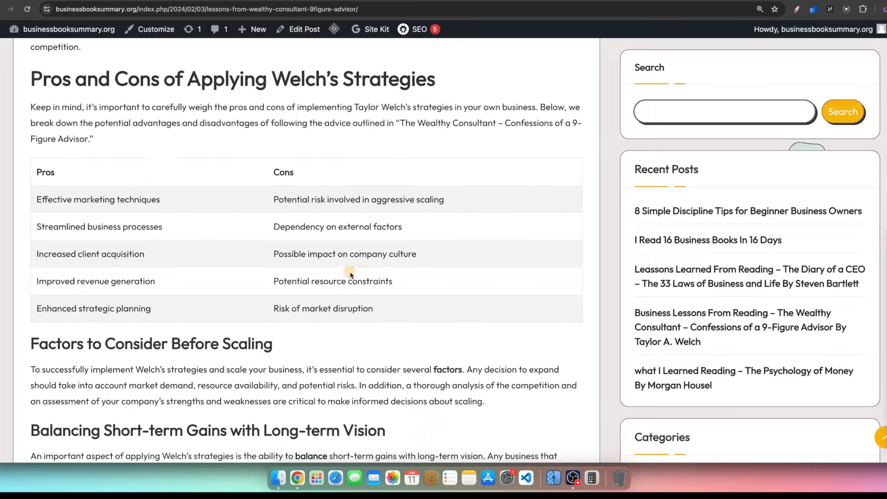
scroll(373, 252, down, 5)
scroll(372, 252, down, 10)
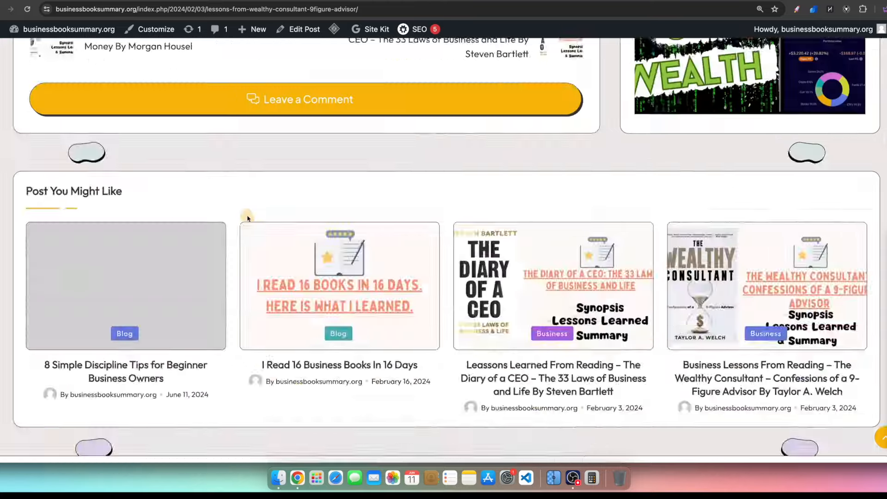
scroll(248, 218, up, 20)
scroll(240, 239, up, 20)
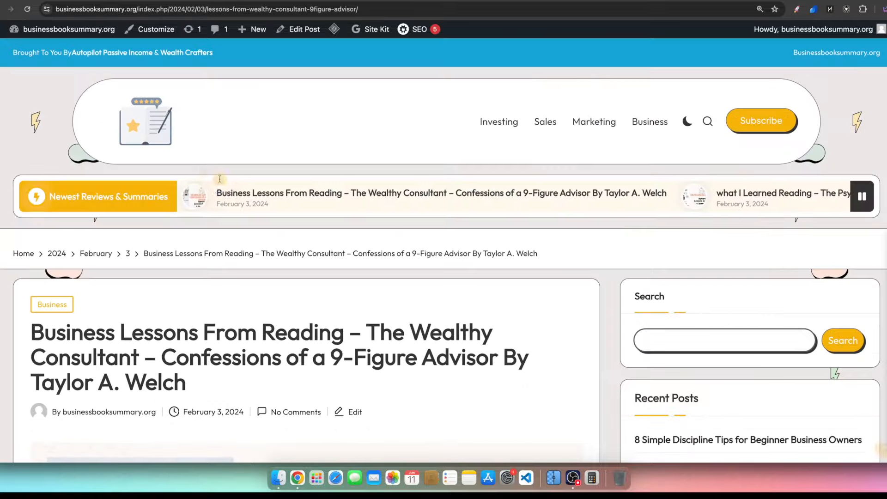
- Reopen "8 Simple Discipline Tips for Beginner Business Owners" from the site's home page and check its introduction and first sections
click(70, 30)
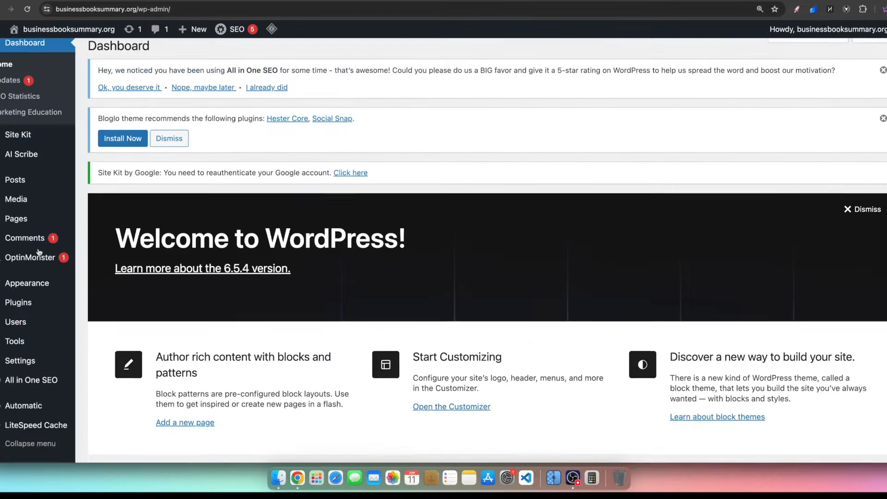
click(16, 162)
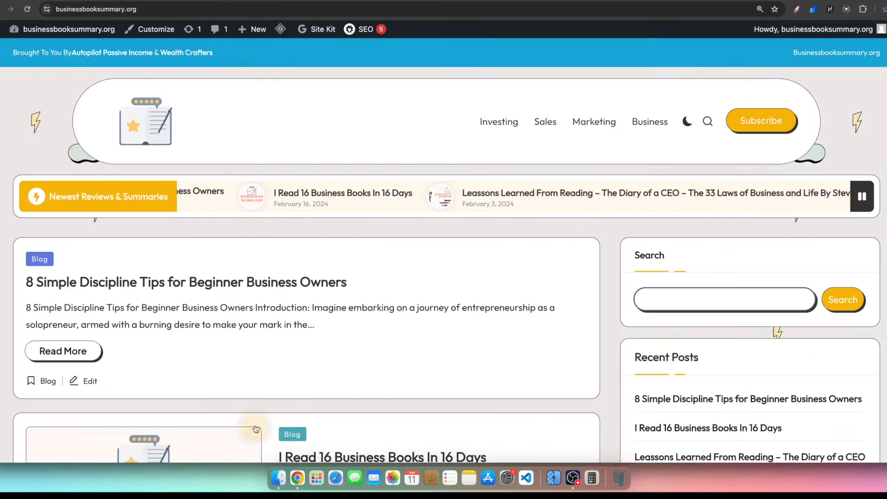
click(106, 288)
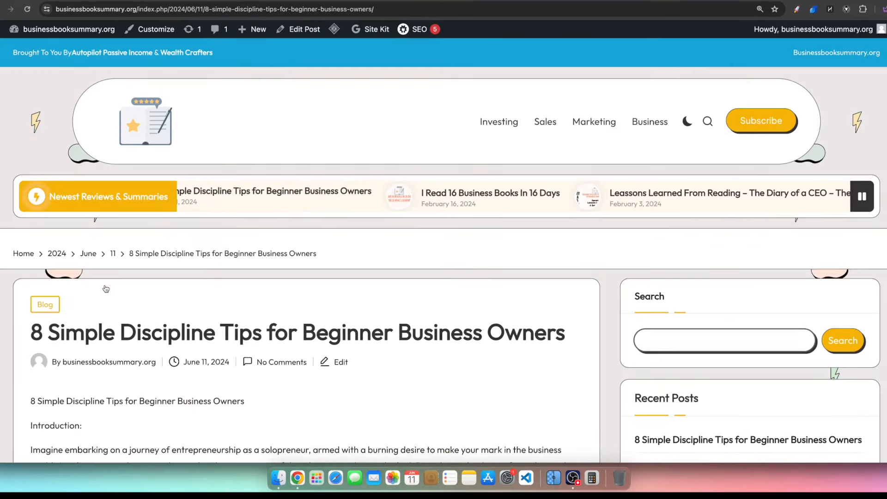
scroll(157, 277, down, 5)
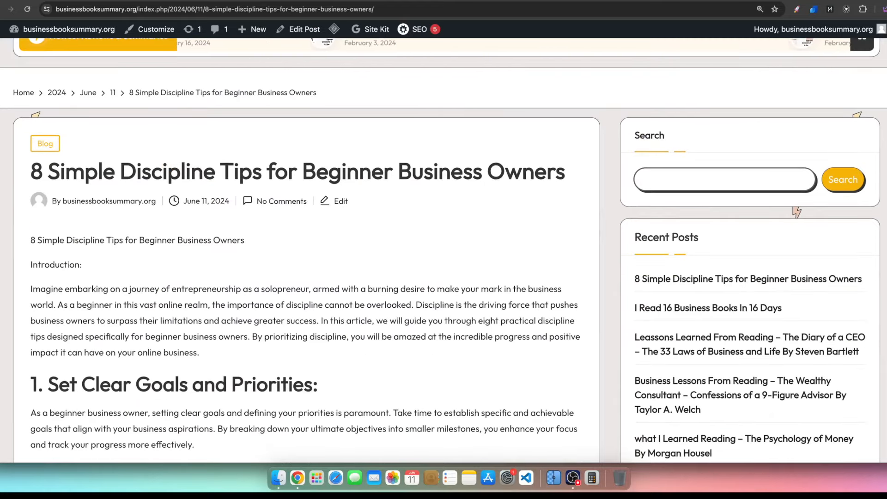
scroll(277, 273, down, 2)
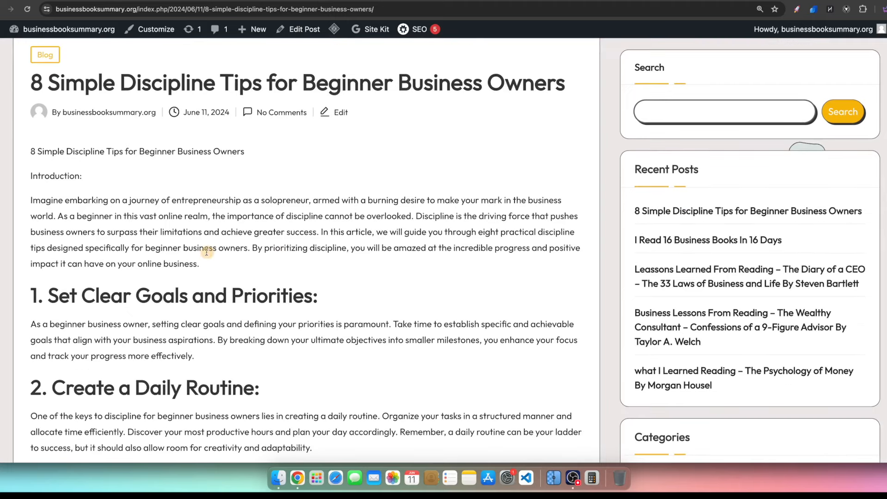
scroll(137, 262, down, 4)
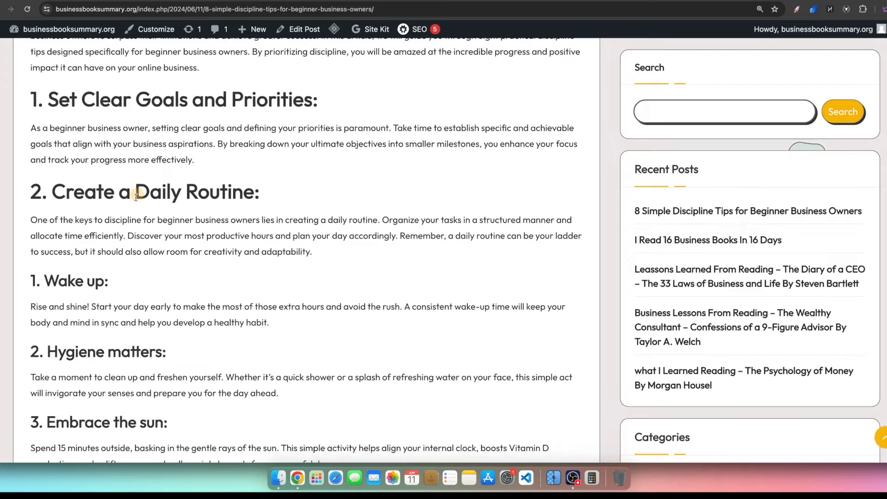
scroll(84, 194, up, 6)
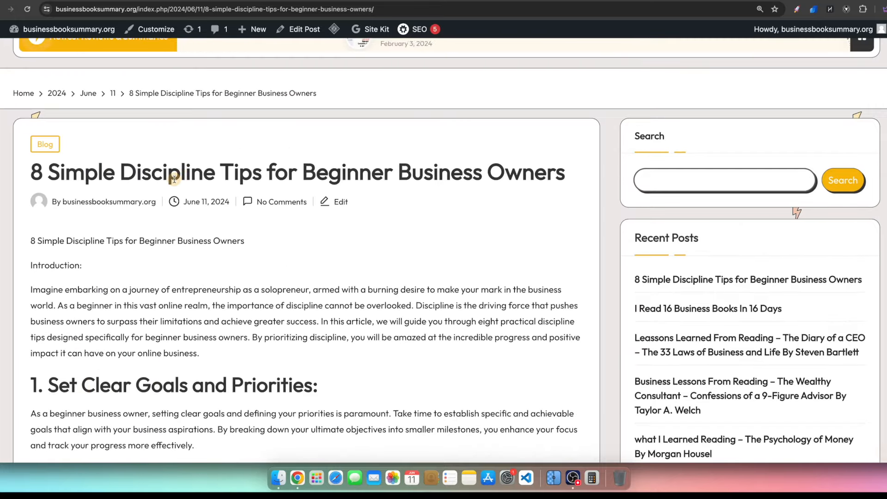
- Review the post's title, introduction and "2. Create a Daily Routine:" with its subsections from "1. Wake up:" to "6. Get to work:"
drag(51, 172, 301, 174)
scroll(297, 174, down, 4)
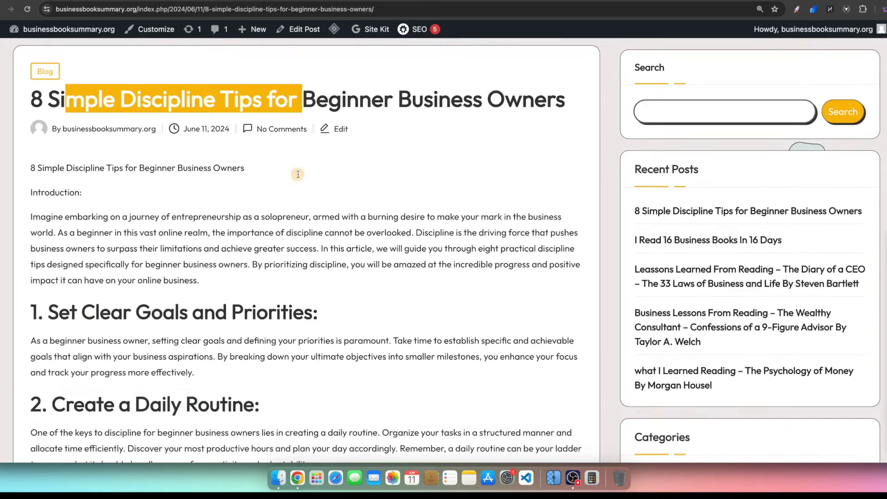
double_click(95, 200)
drag(48, 291, 133, 291)
scroll(150, 289, down, 8)
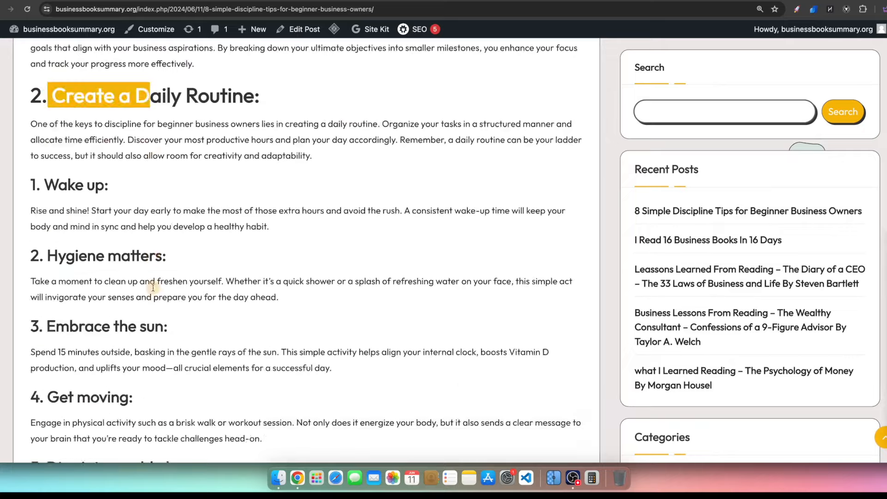
scroll(151, 288, down, 2)
scroll(99, 116, up, 5)
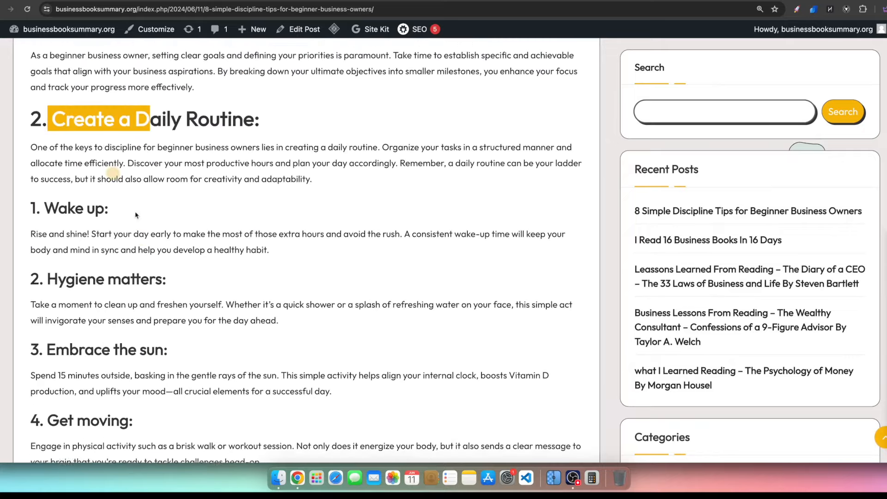
scroll(49, 129, down, 2)
drag(49, 130, 262, 378)
scroll(199, 283, down, 4)
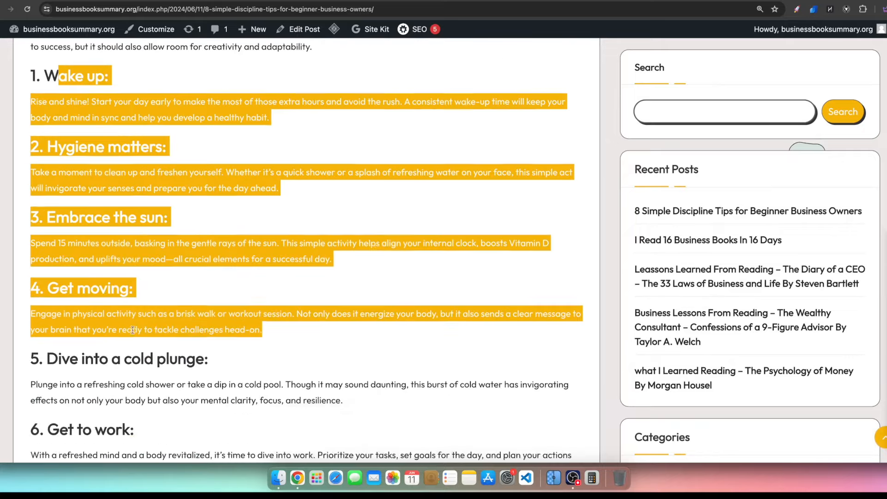
scroll(200, 283, down, 3)
scroll(165, 251, up, 1)
scroll(107, 242, down, 2)
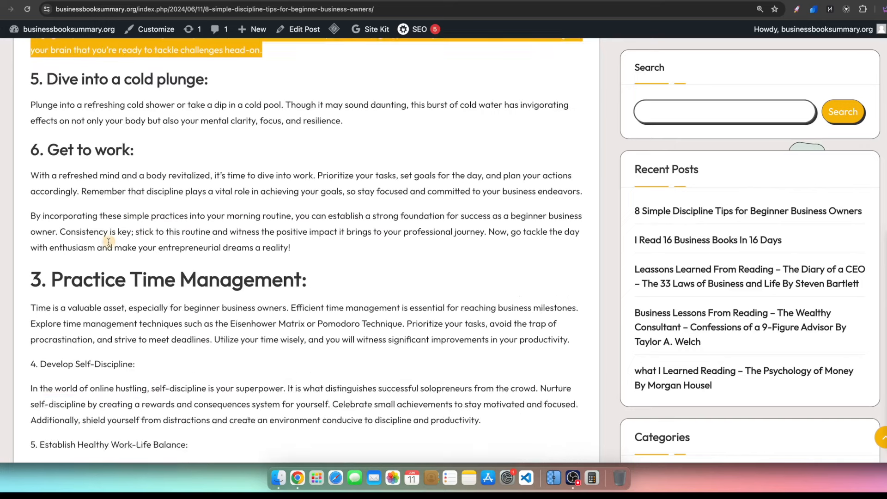
scroll(113, 271, down, 1)
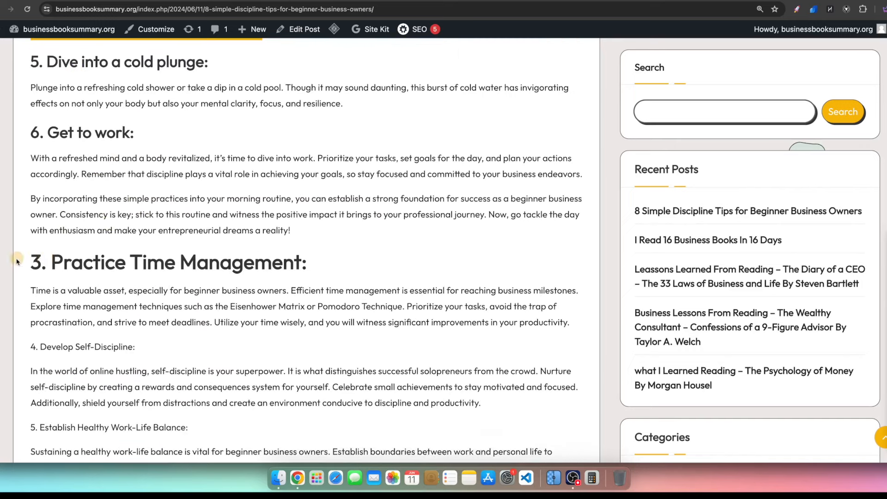
- Compare "3. Practice Time Management:" with the expanded daily routine section, and mark its mention of "Pomodoro Technique" as a subtopic
drag(29, 262, 249, 261)
scroll(152, 269, up, 13)
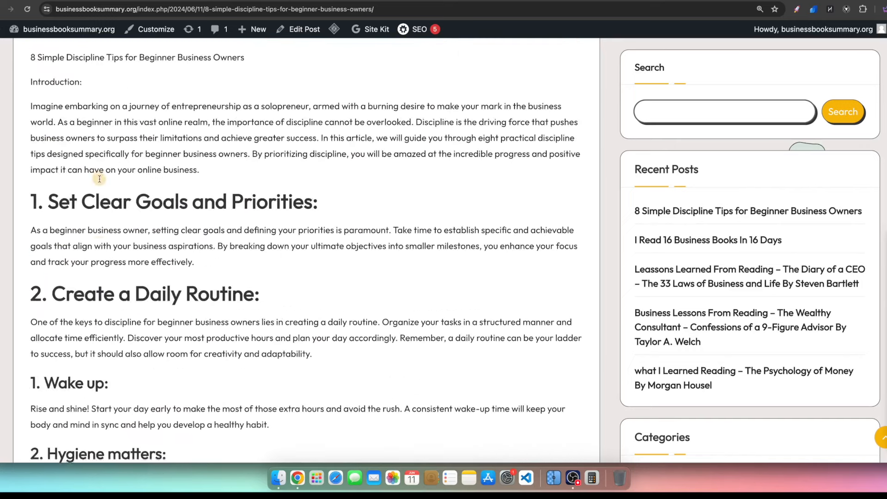
scroll(145, 230, down, 4)
scroll(141, 226, down, 9)
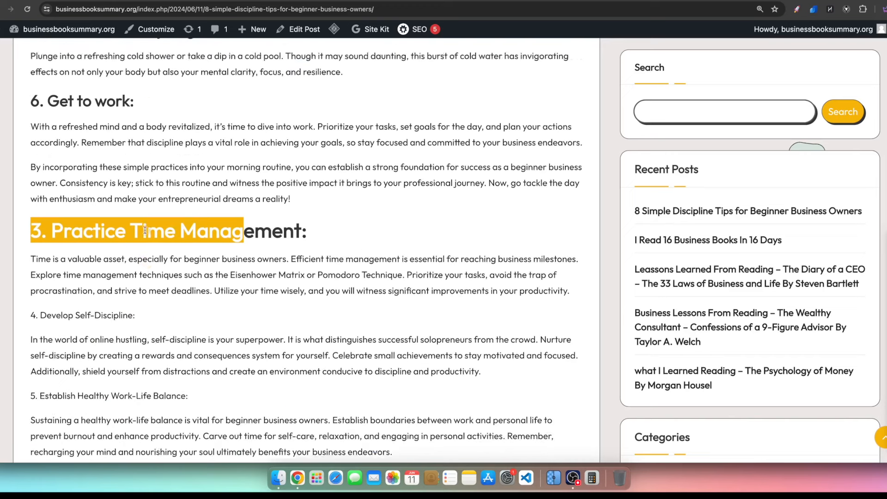
drag(97, 238, 231, 270)
click(238, 266)
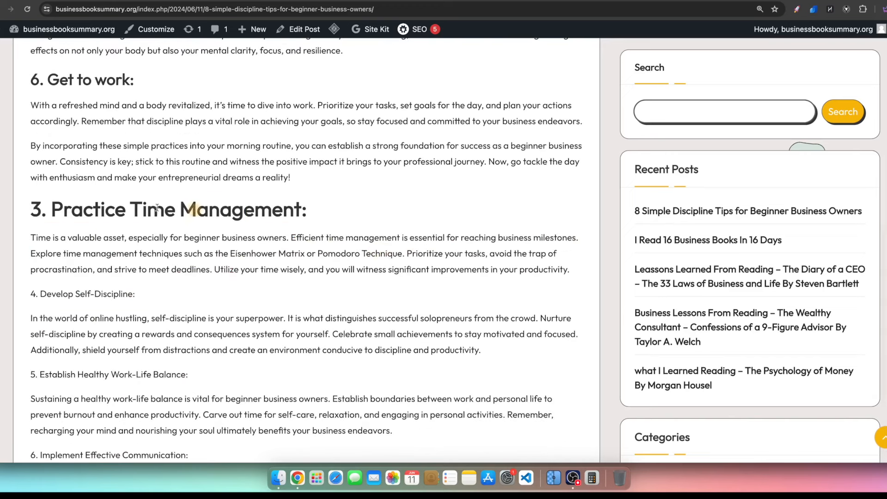
drag(316, 254, 410, 255)
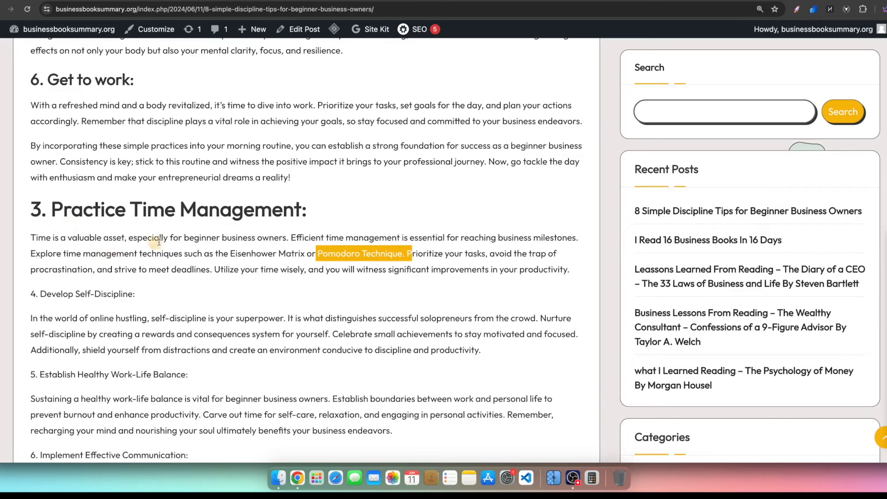
scroll(157, 238, up, 5)
scroll(198, 225, up, 7)
scroll(192, 222, down, 10)
scroll(186, 220, down, 2)
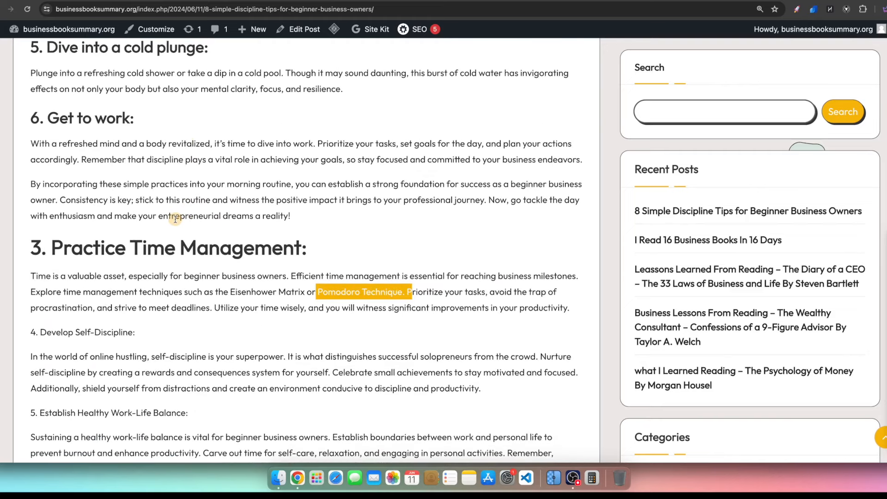
scroll(175, 219, up, 12)
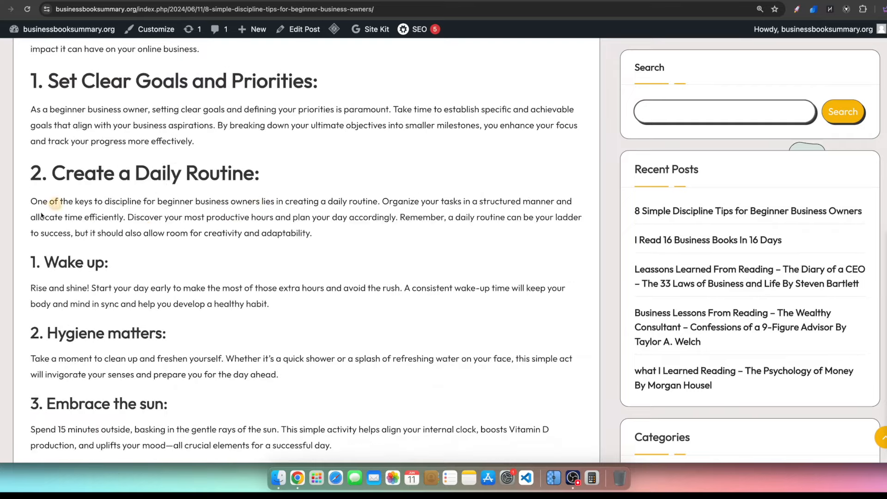
scroll(145, 220, down, 11)
scroll(145, 221, down, 4)
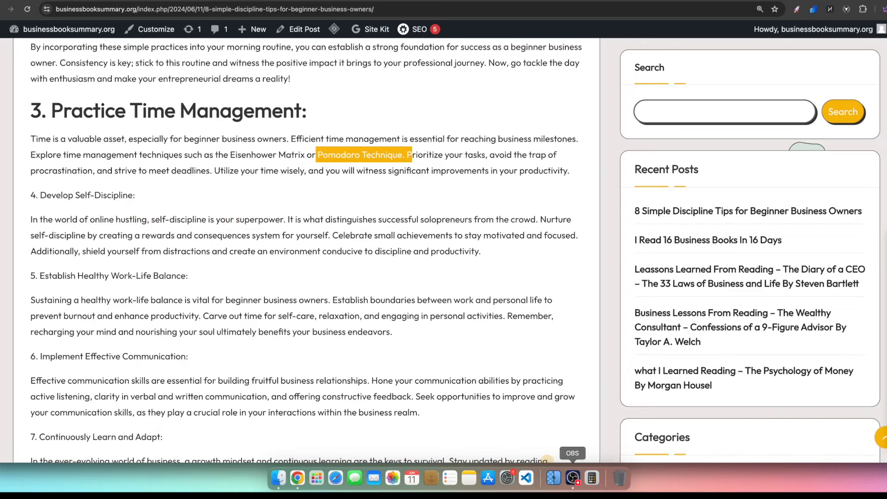
- Look through the published post down to the Pomodoro Technique article variation under "3. Practice Time Management:"
click(573, 478)
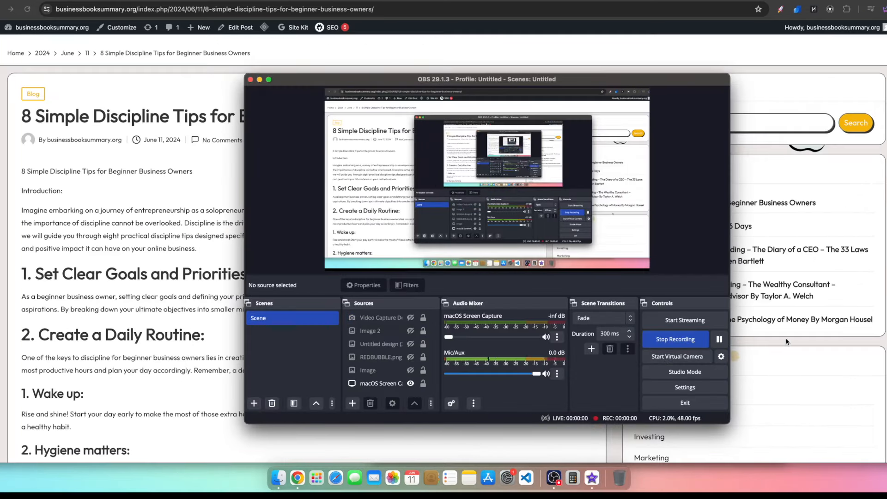
click(787, 340)
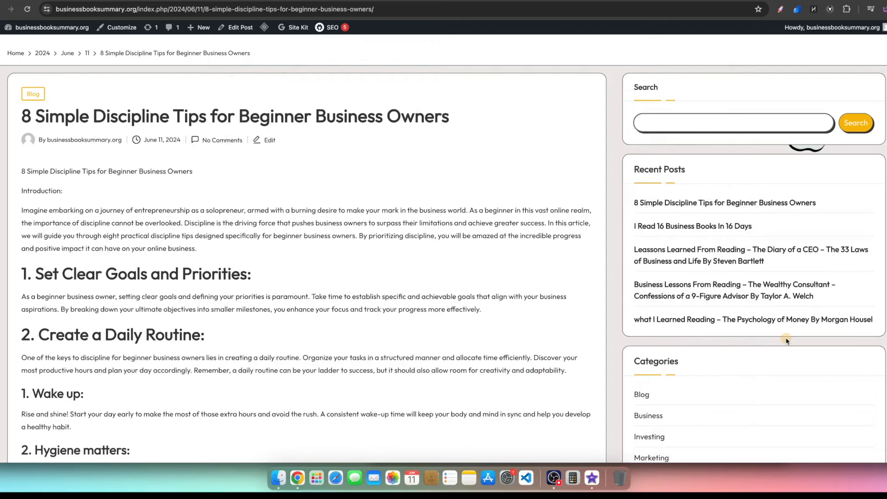
scroll(529, 319, down, 10)
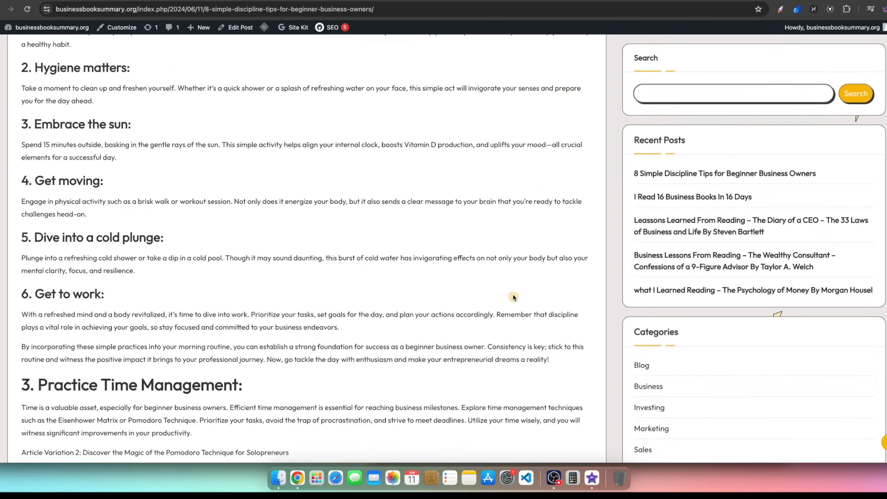